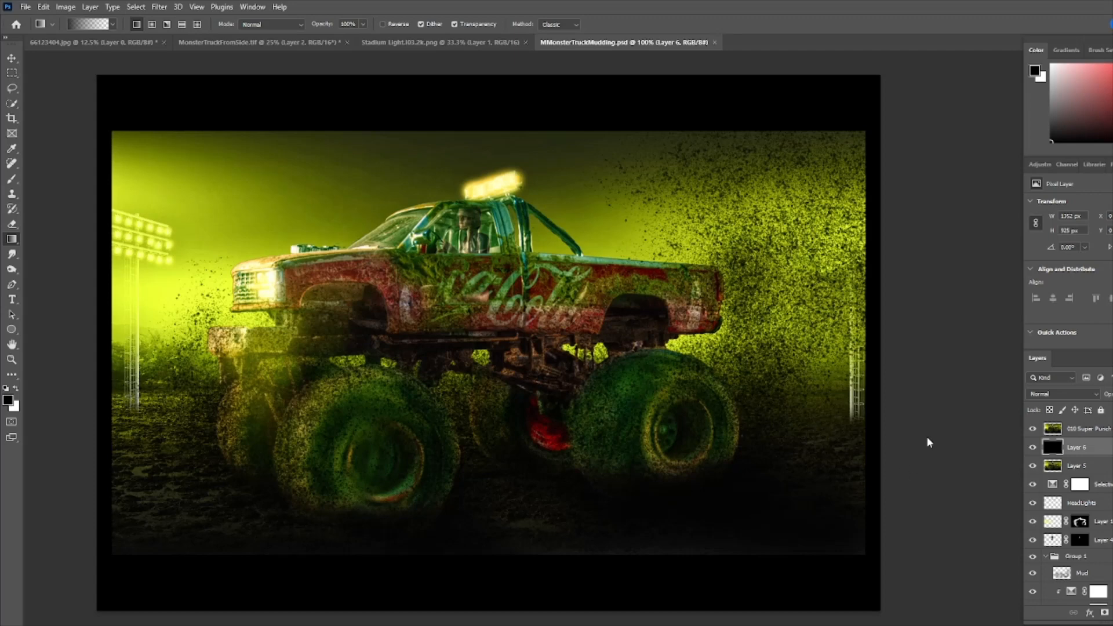
# - Switch to the muddy field photo and distort it, pulling its top edge down so the field fills the lower part of the canvas
pyautogui.click(92, 42)
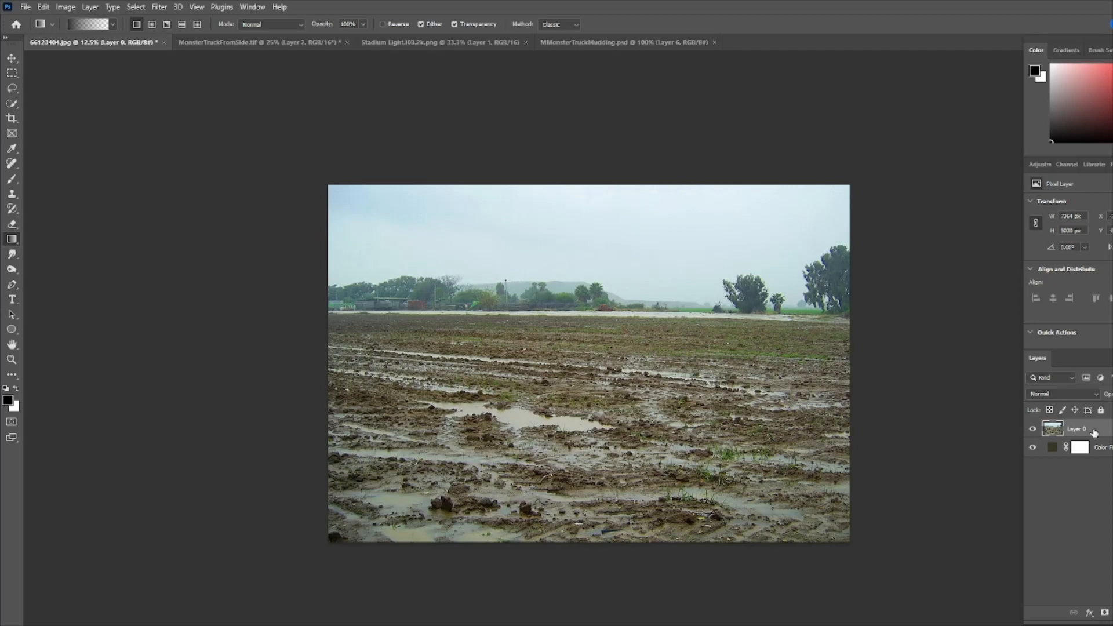
pyautogui.hotkey('ctrl', 't')
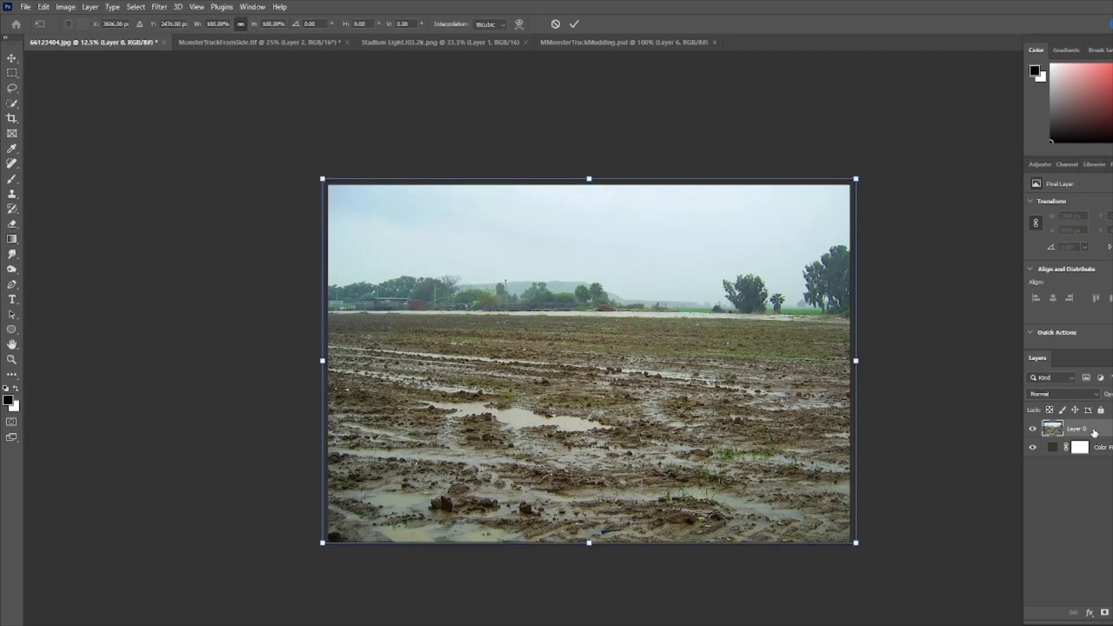
pyautogui.rightClick(608, 224)
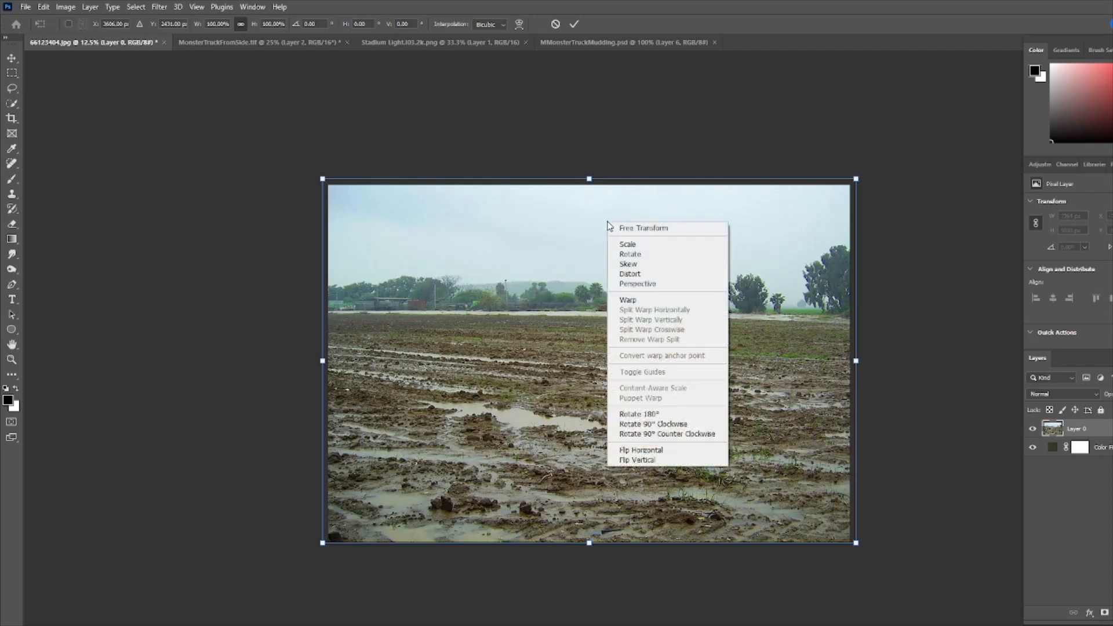
pyautogui.click(629, 273)
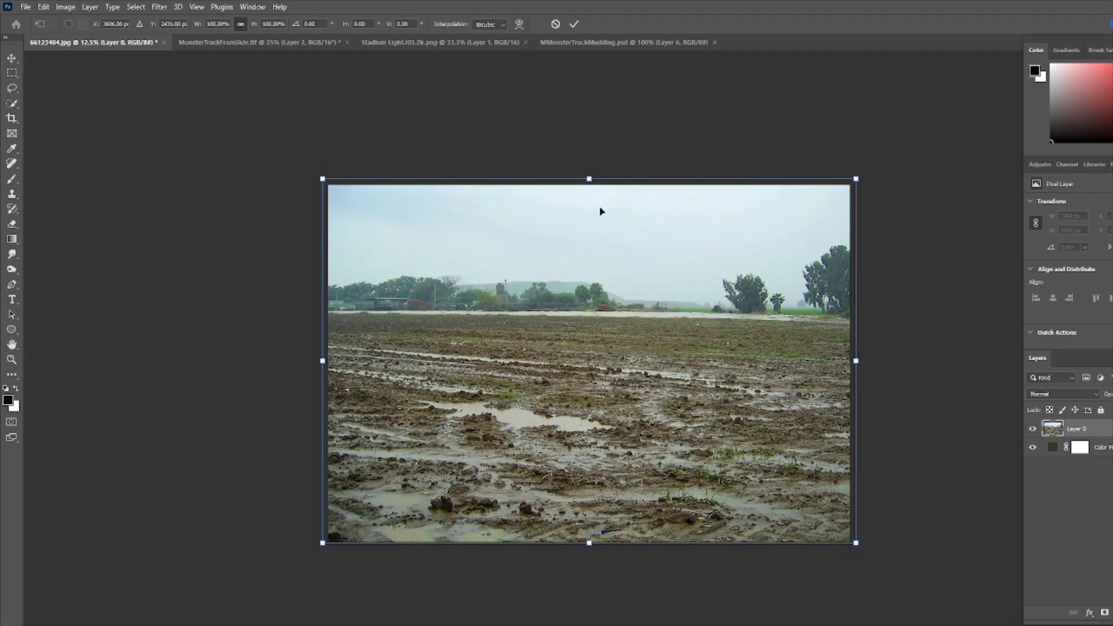
pyautogui.moveTo(592, 184); pyautogui.dragTo(590, 325)
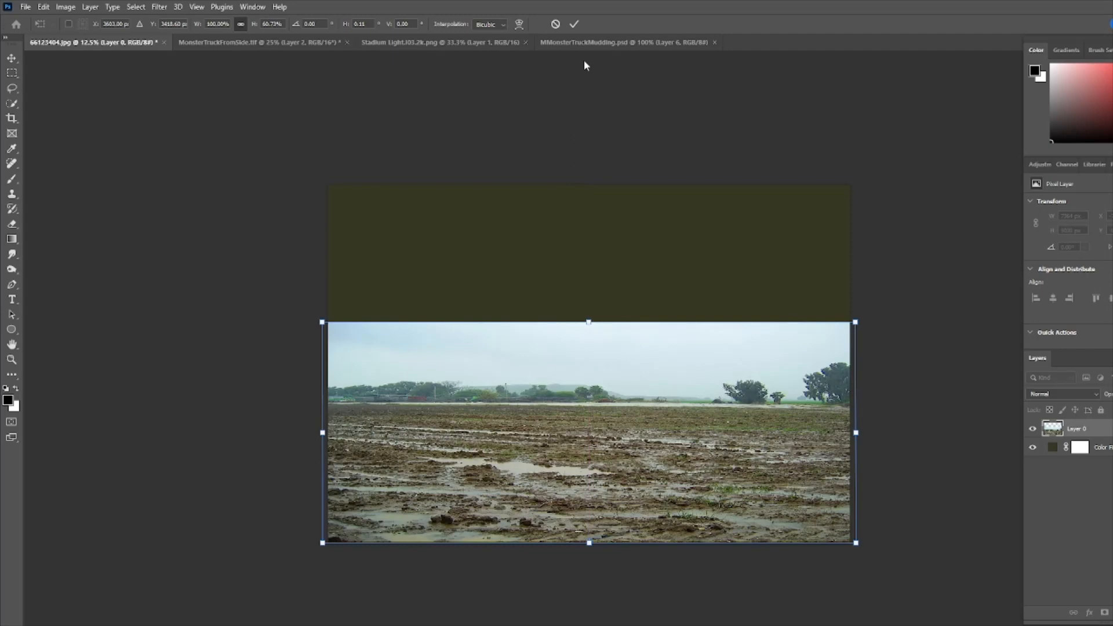
pyautogui.click(576, 25)
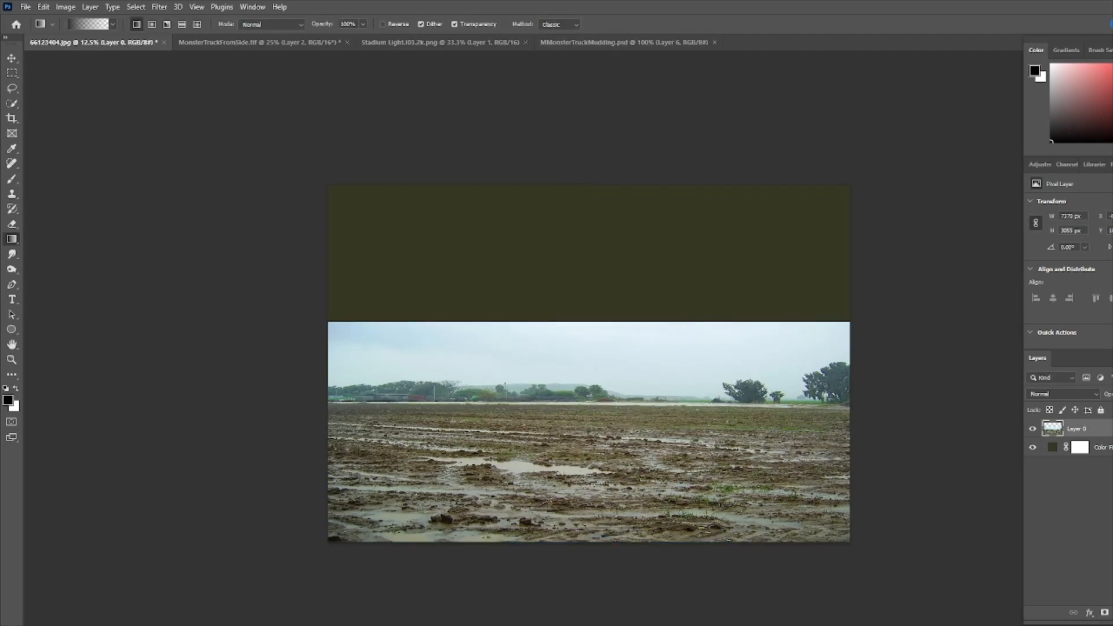
# - Add a new layer and draw several dark gradients upward from the bottom edge of the field
pyautogui.click(1112, 612)
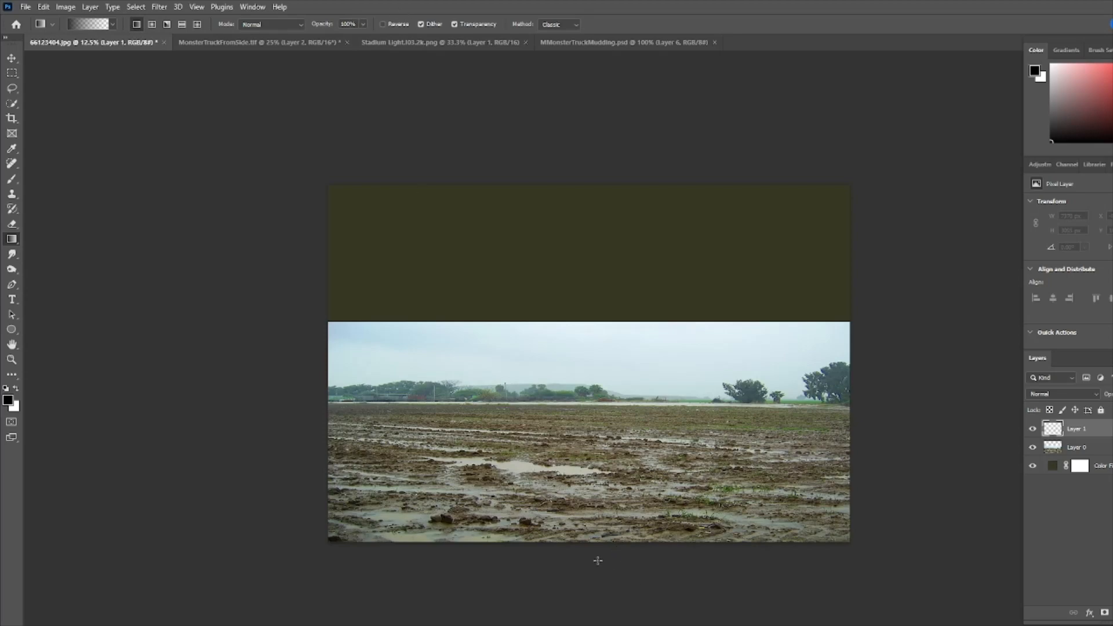
pyautogui.moveTo(597, 561); pyautogui.dragTo(595, 499)
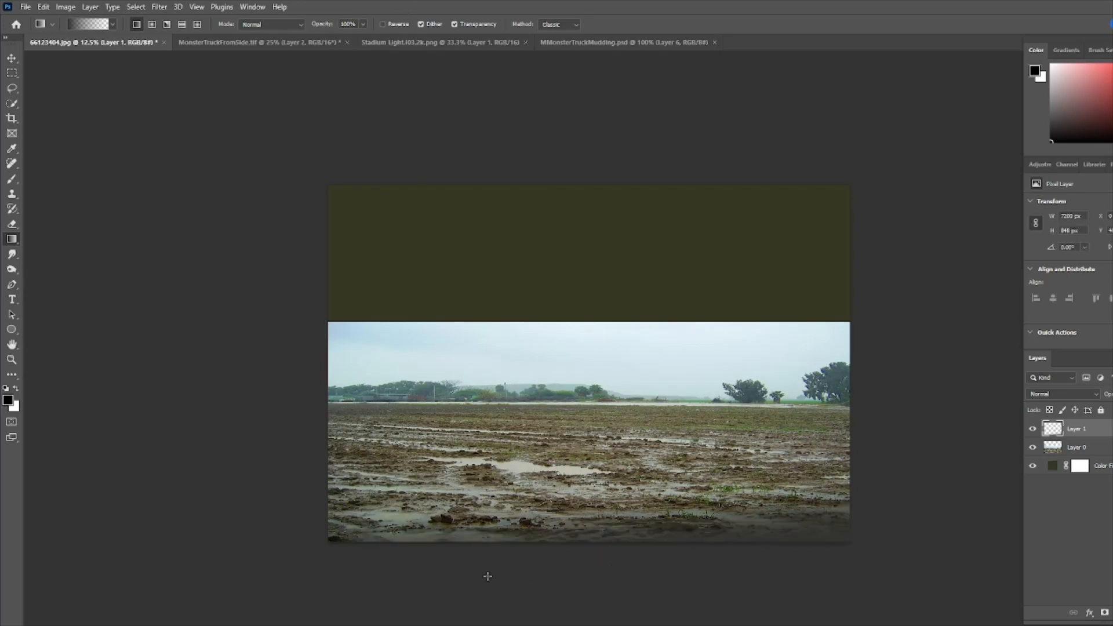
pyautogui.moveTo(487, 577); pyautogui.dragTo(486, 515)
pyautogui.moveTo(429, 590); pyautogui.dragTo(422, 520)
pyautogui.moveTo(379, 581); pyautogui.dragTo(383, 503)
pyautogui.moveTo(390, 564); pyautogui.dragTo(395, 516)
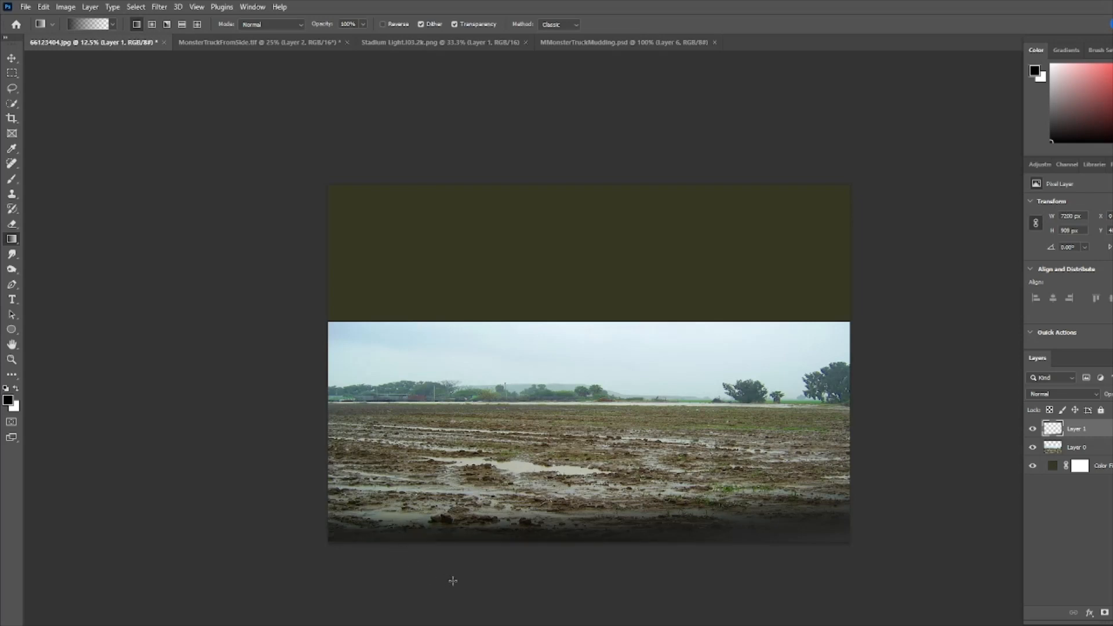
pyautogui.moveTo(453, 580); pyautogui.dragTo(454, 503)
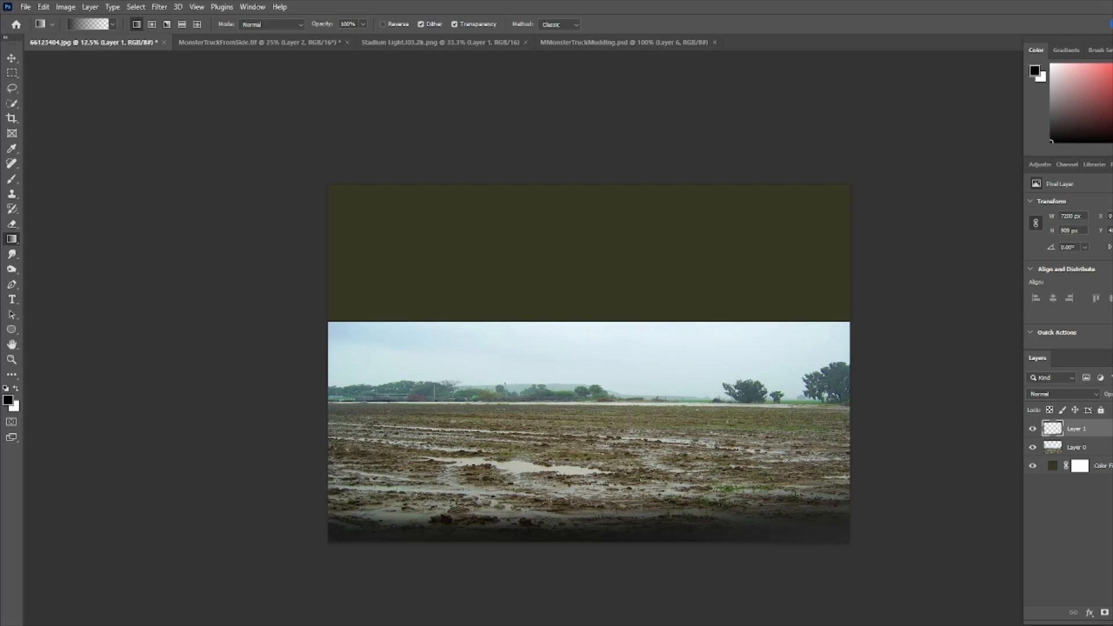
# - Set the field photo layer's blend mode to Multiply
pyautogui.doubleClick(1054, 467)
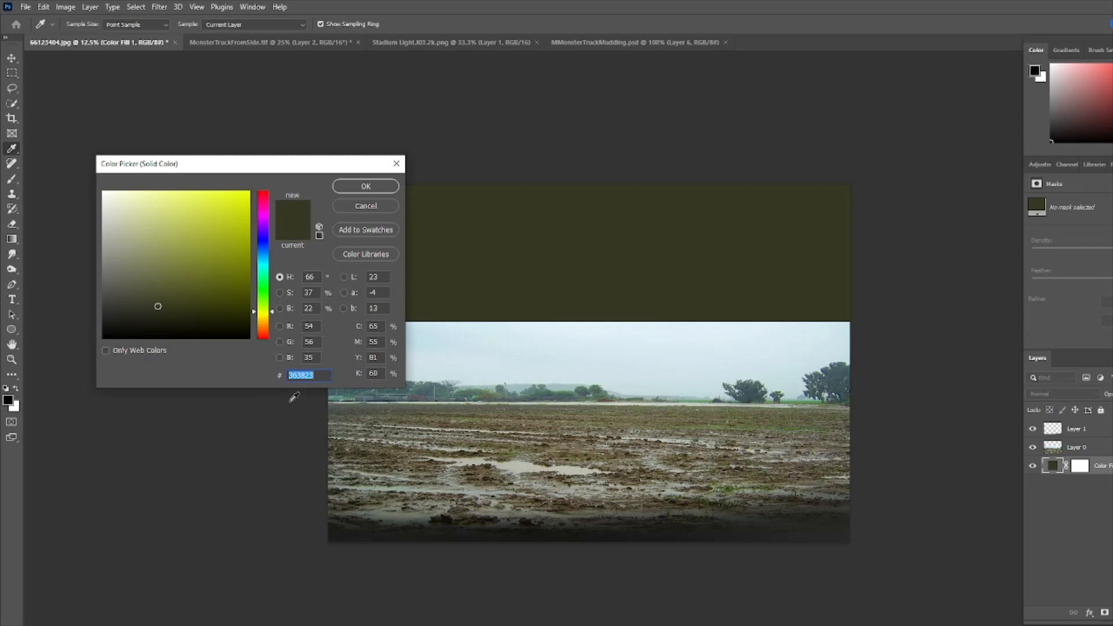
pyautogui.click(363, 188)
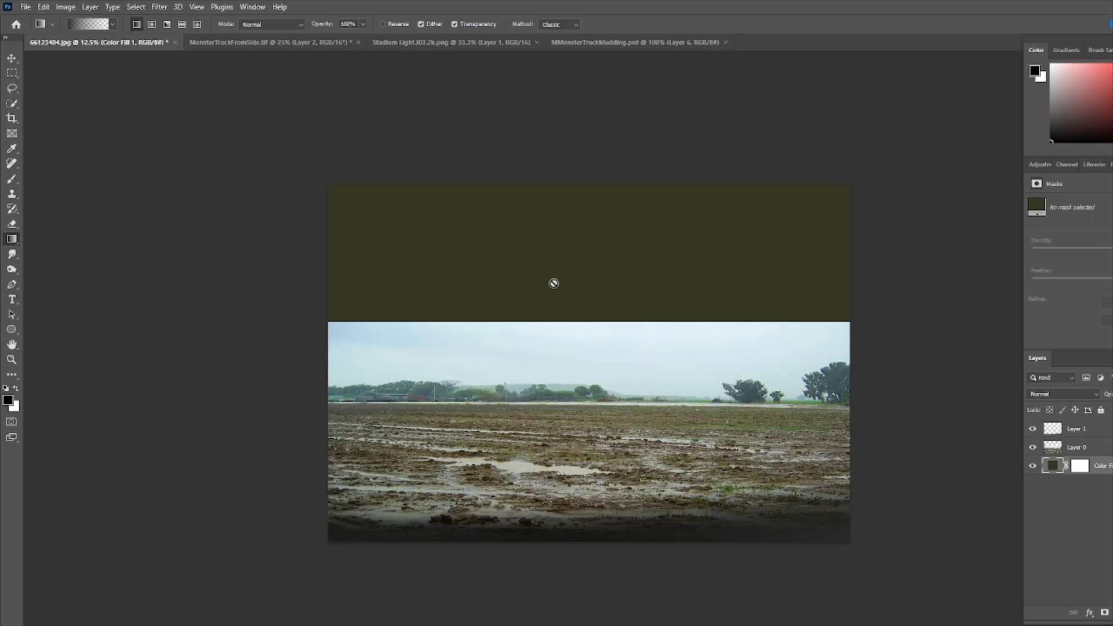
pyautogui.click(1053, 443)
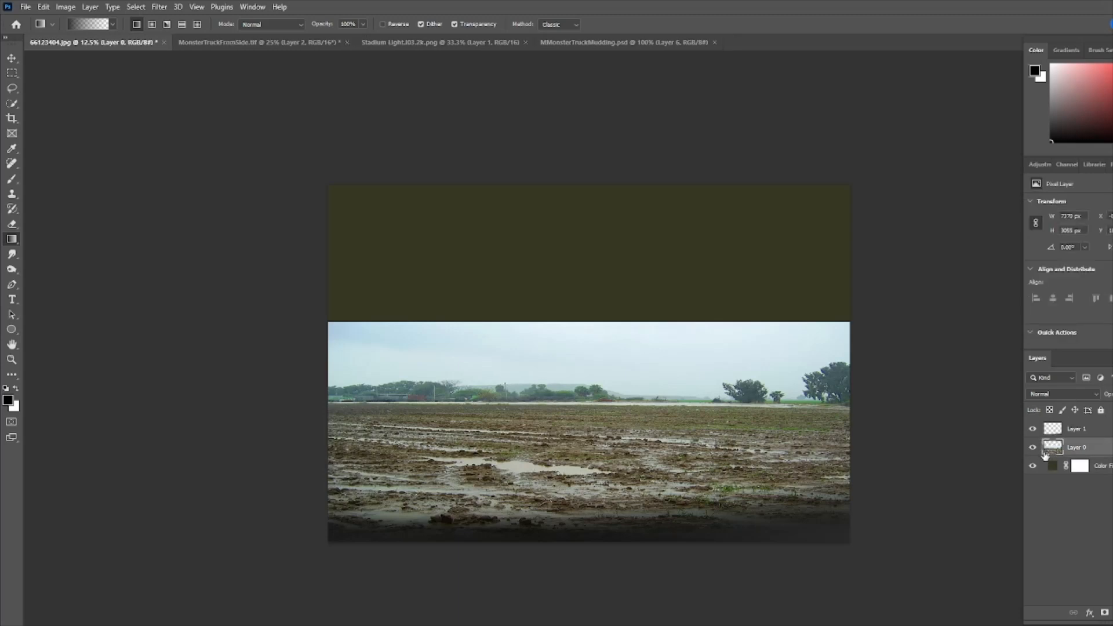
pyautogui.click(1070, 396)
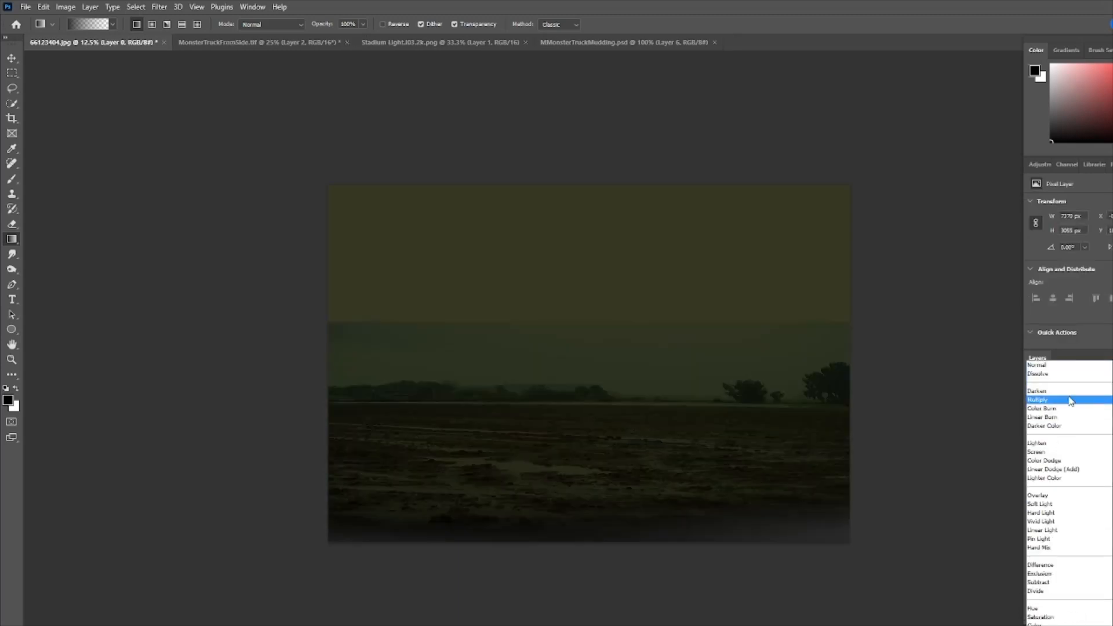
pyautogui.click(1070, 400)
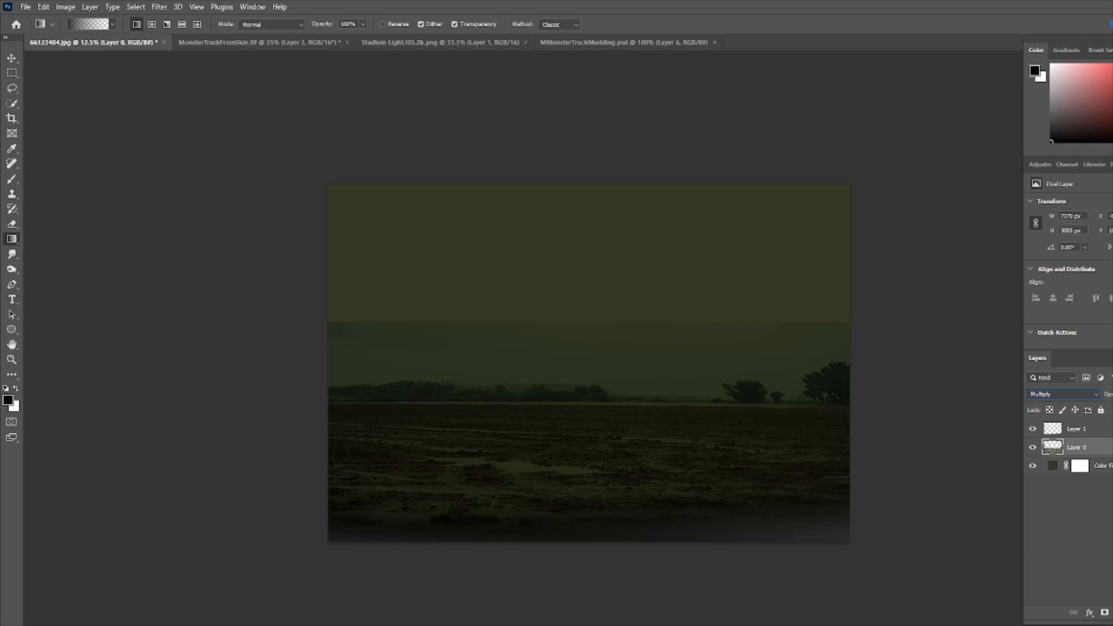
# - Add a layer mask to the field photo and paint across the sky with a soft 1000 px brush at 52% opacity
pyautogui.click(1104, 613)
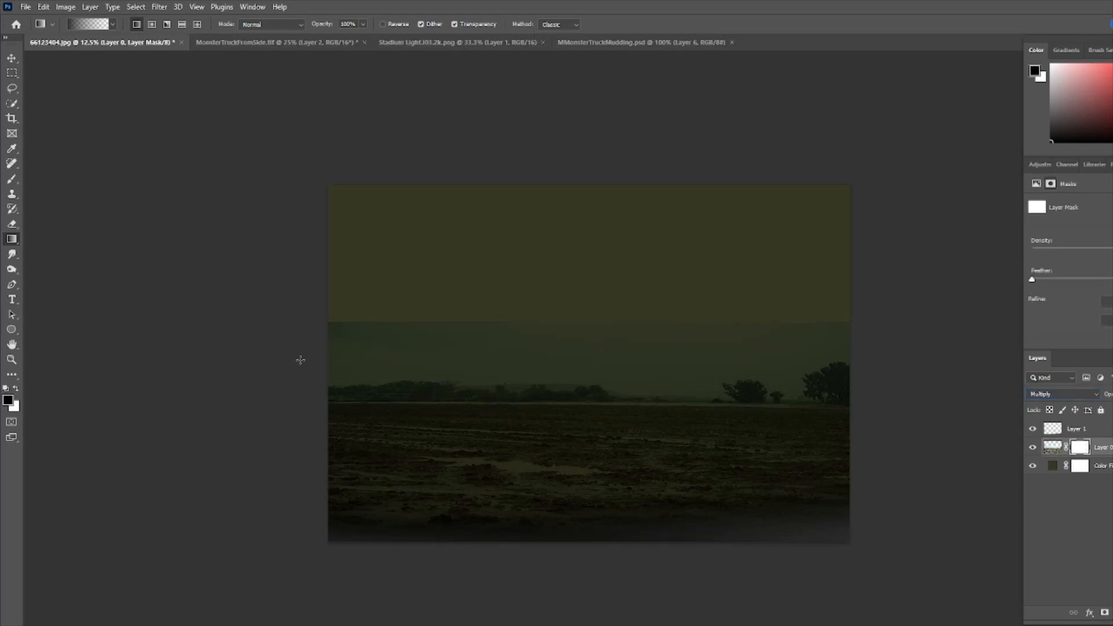
pyautogui.press('b')
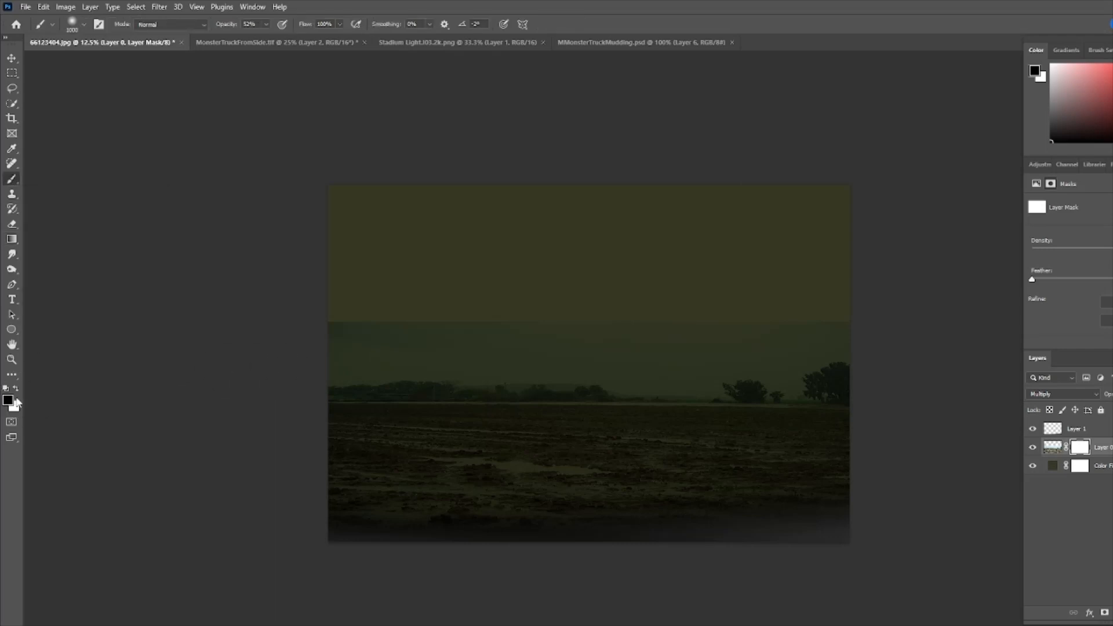
pyautogui.click(81, 25)
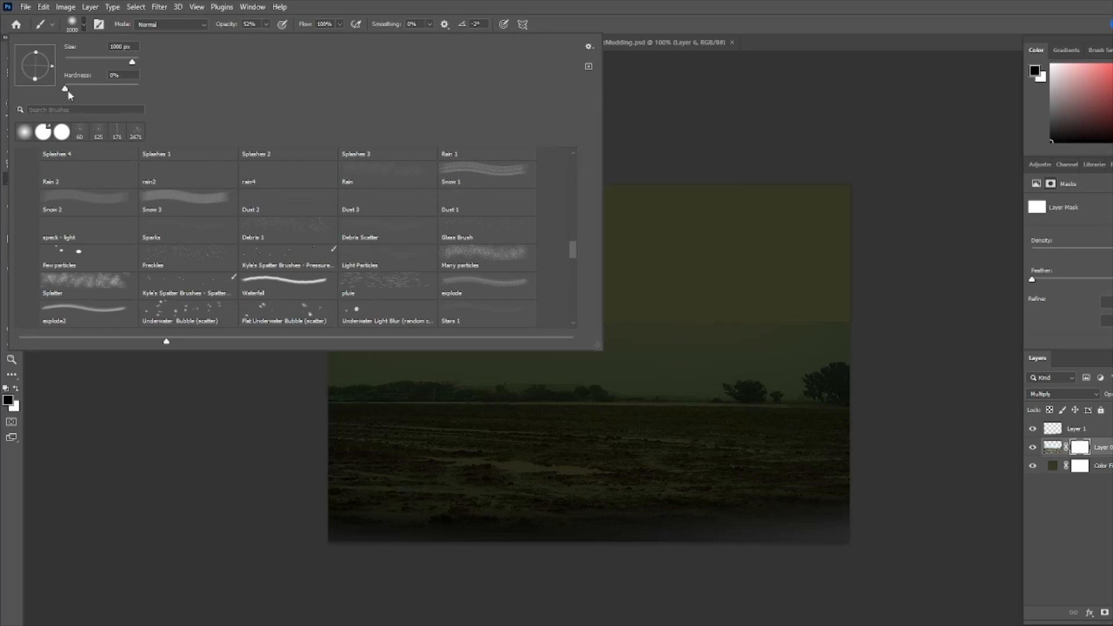
pyautogui.click(316, 4)
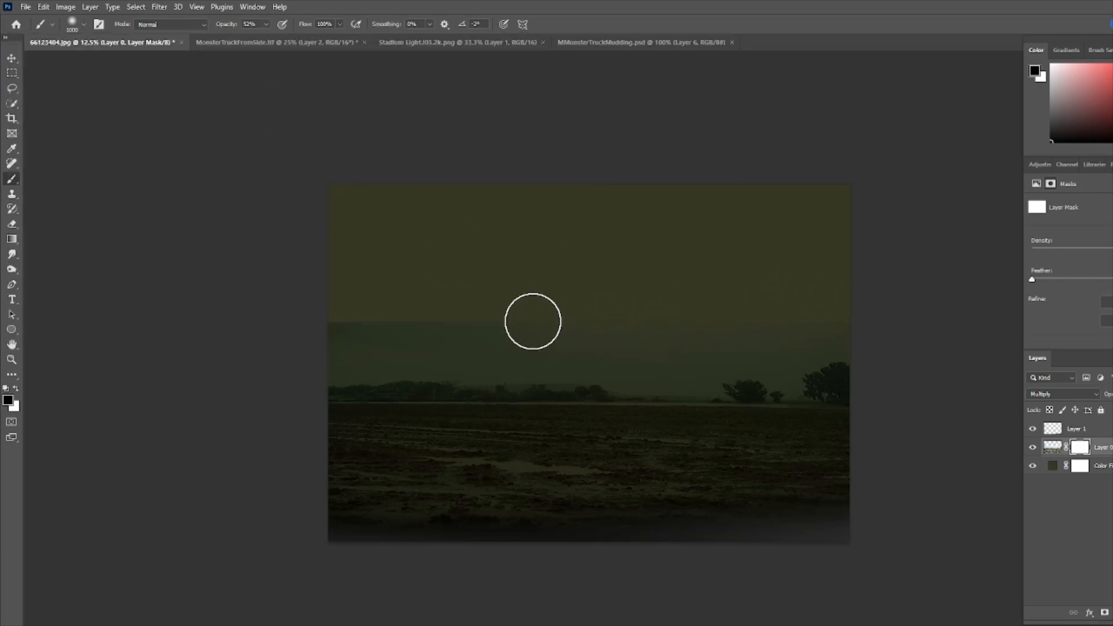
pyautogui.moveTo(533, 321)
pyautogui.mouseDown()
pyautogui.moveTo(303, 323)
pyautogui.moveTo(609, 321)
pyautogui.moveTo(840, 302)
pyautogui.mouseUp()
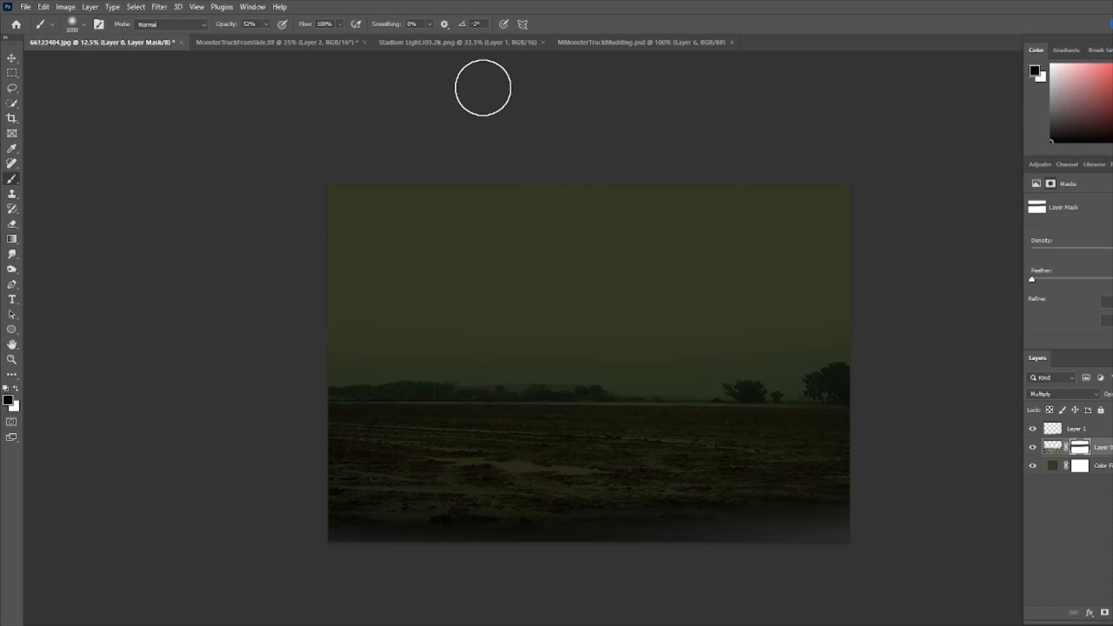
# - Bring the stadium light image from its own document into the field composition
pyautogui.click(457, 44)
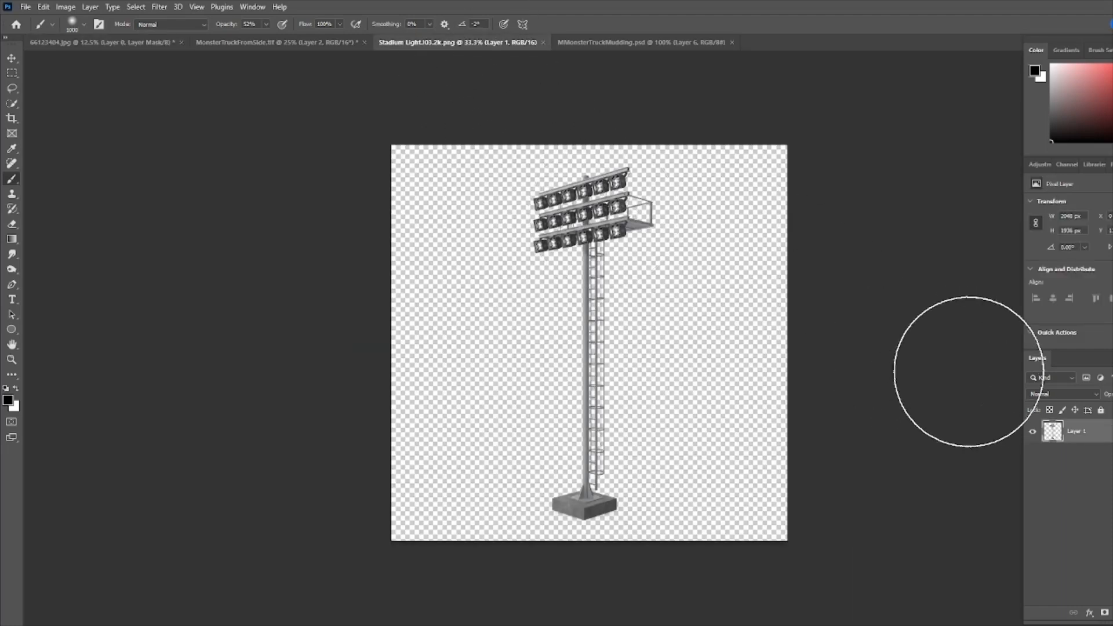
pyautogui.moveTo(1053, 430); pyautogui.dragTo(803, 387)
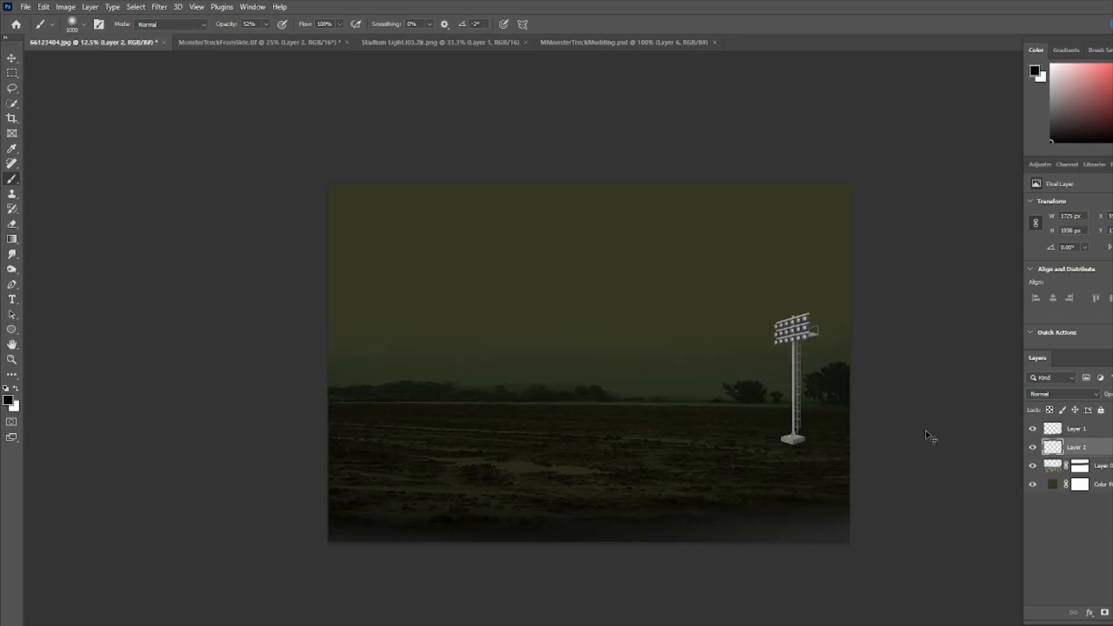
# - Scale the stadium light up and position it at the right edge of the field
pyautogui.hotkey('ctrl', 't')
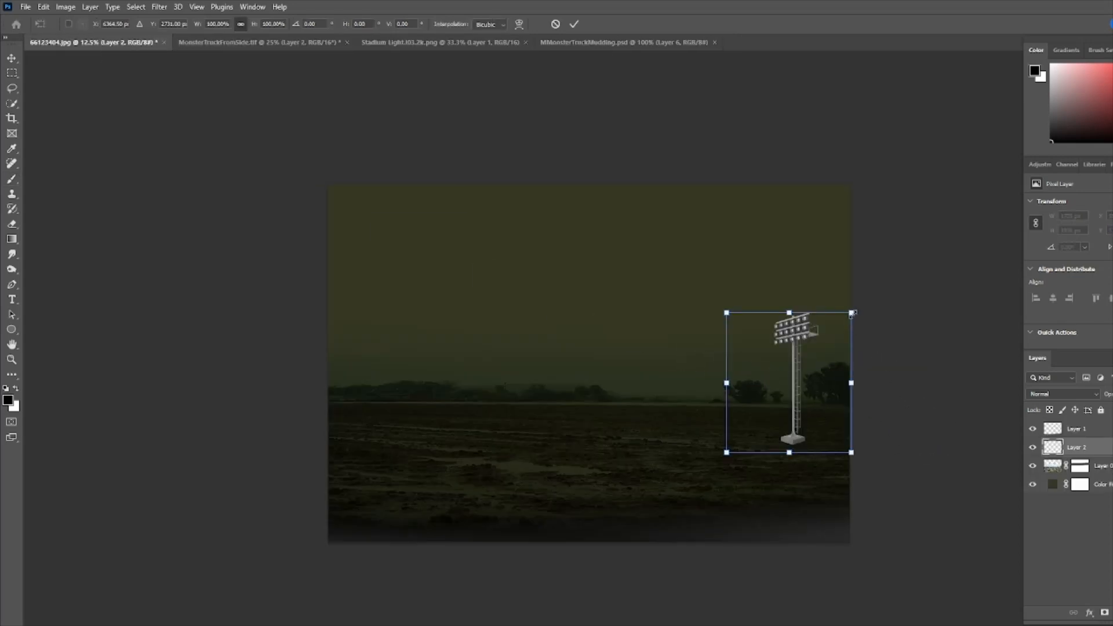
pyautogui.moveTo(853, 313); pyautogui.dragTo(930, 225)
pyautogui.moveTo(900, 273)
pyautogui.mouseDown()
pyautogui.moveTo(877, 281)
pyautogui.moveTo(884, 287)
pyautogui.mouseUp()
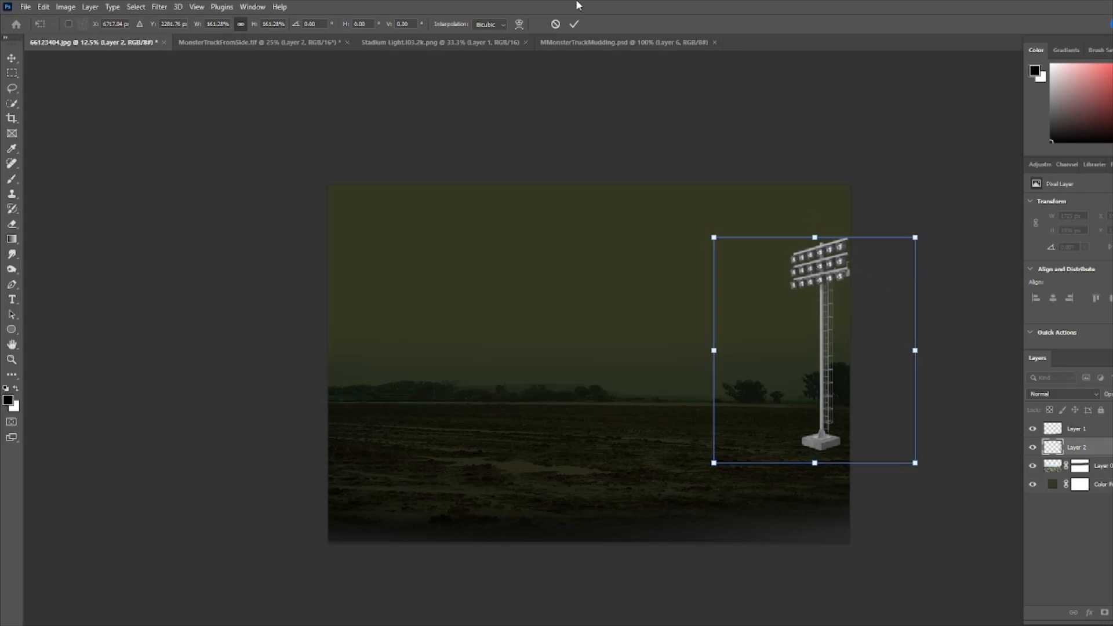
pyautogui.click(574, 23)
# - Mask out the stadium light's concrete base with the brush and move its layer to the top of the stack
pyautogui.press('b')
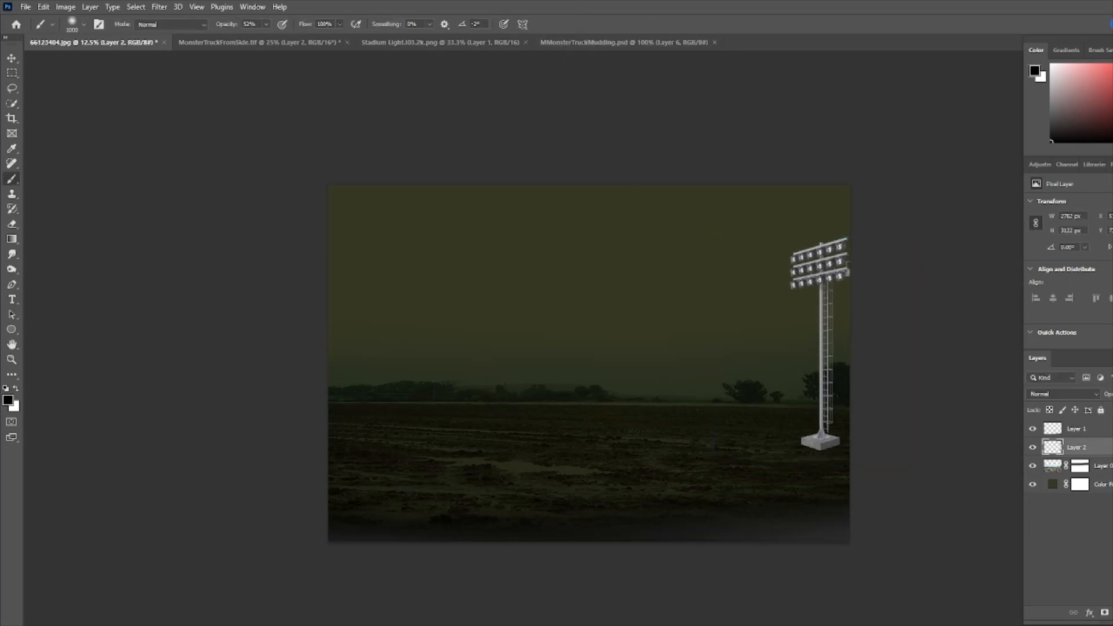
pyautogui.click(1104, 613)
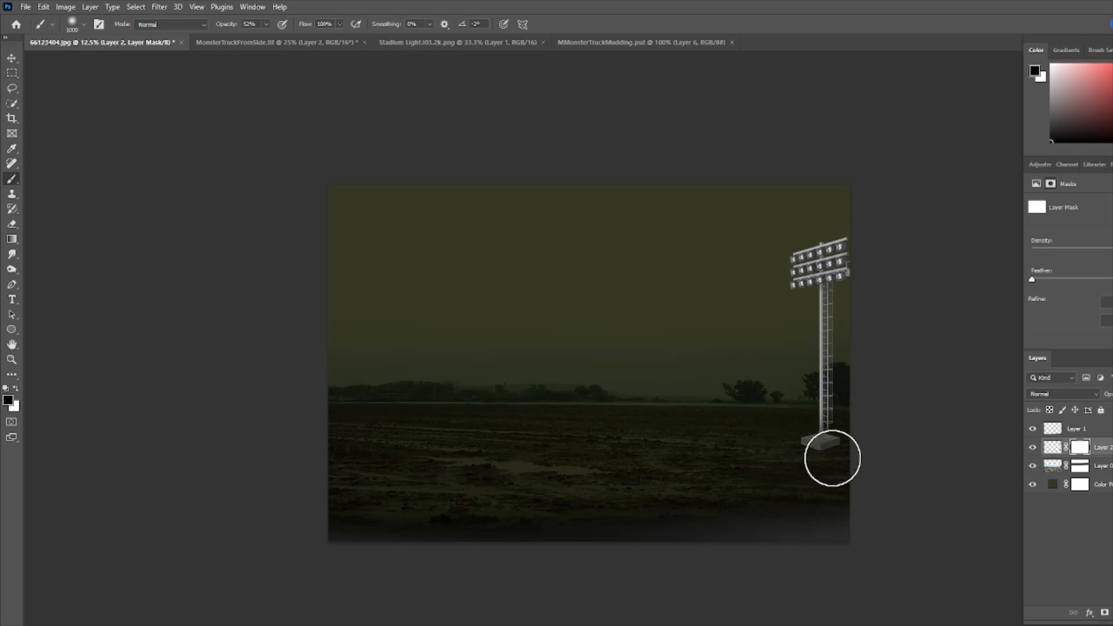
pyautogui.moveTo(754, 461)
pyautogui.mouseDown()
pyautogui.moveTo(867, 451)
pyautogui.moveTo(751, 463)
pyautogui.moveTo(866, 457)
pyautogui.moveTo(900, 469)
pyautogui.mouseUp()
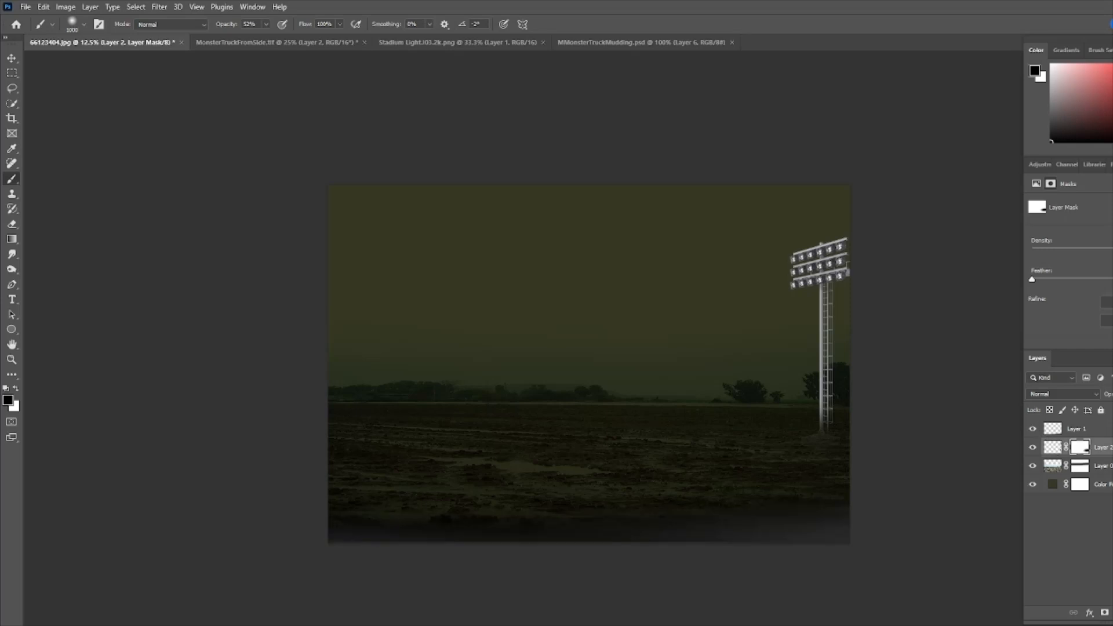
pyautogui.moveTo(1103, 447); pyautogui.dragTo(1103, 426)
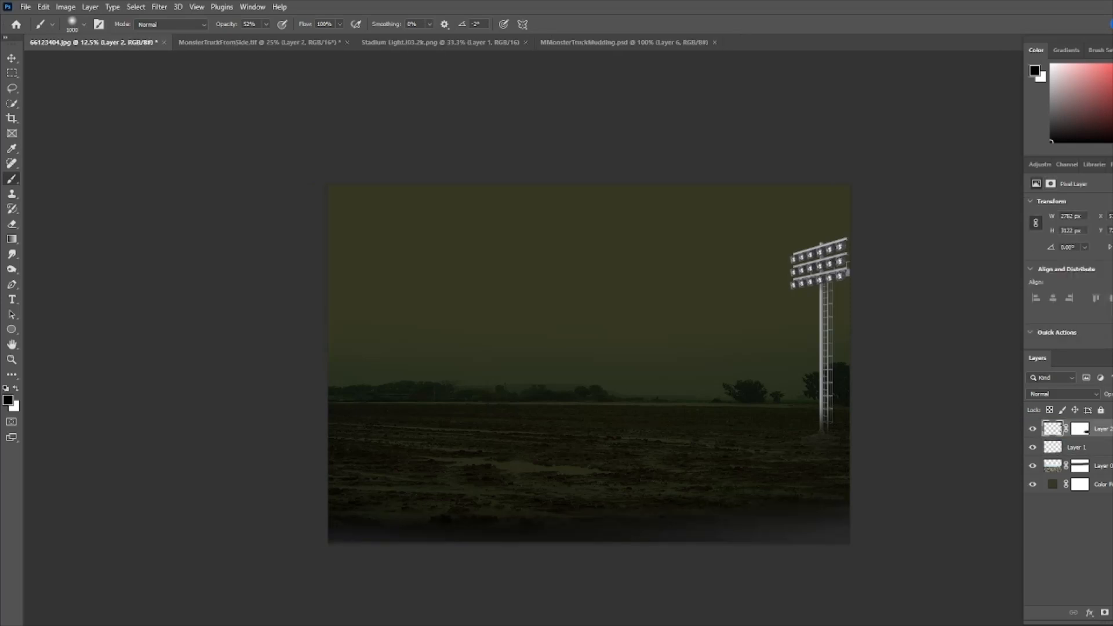
# - Rename the gradient layer to BottomShadow
pyautogui.doubleClick(1077, 448)
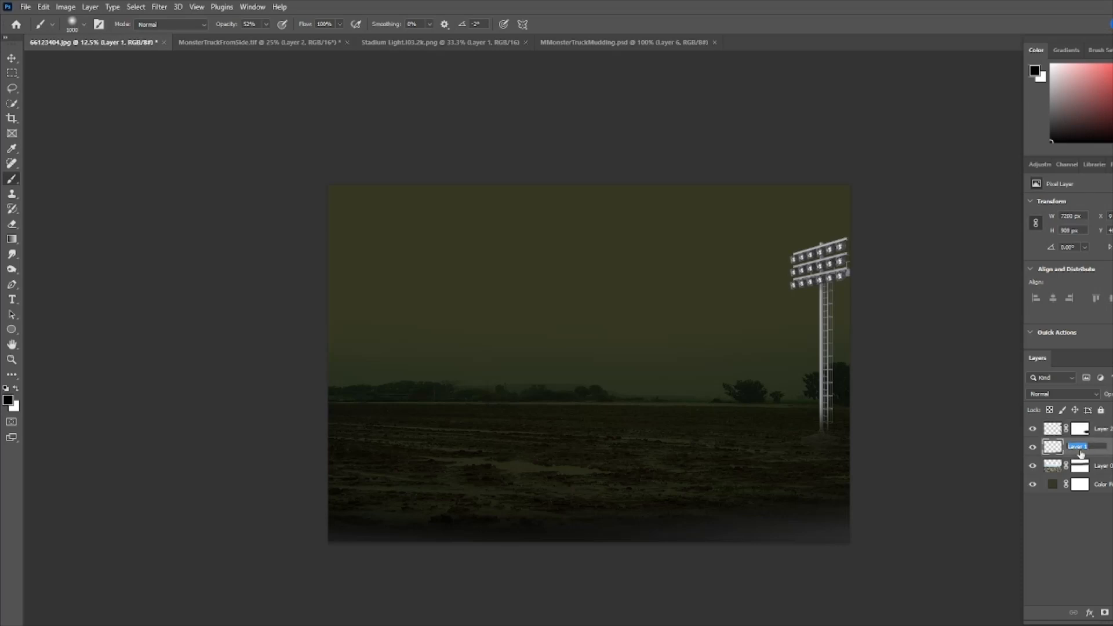
pyautogui.write('Shad')
pyautogui.write('Bottom')
# - Duplicate the stadium light layer and move the copy to the left side of the field
pyautogui.click(1061, 431)
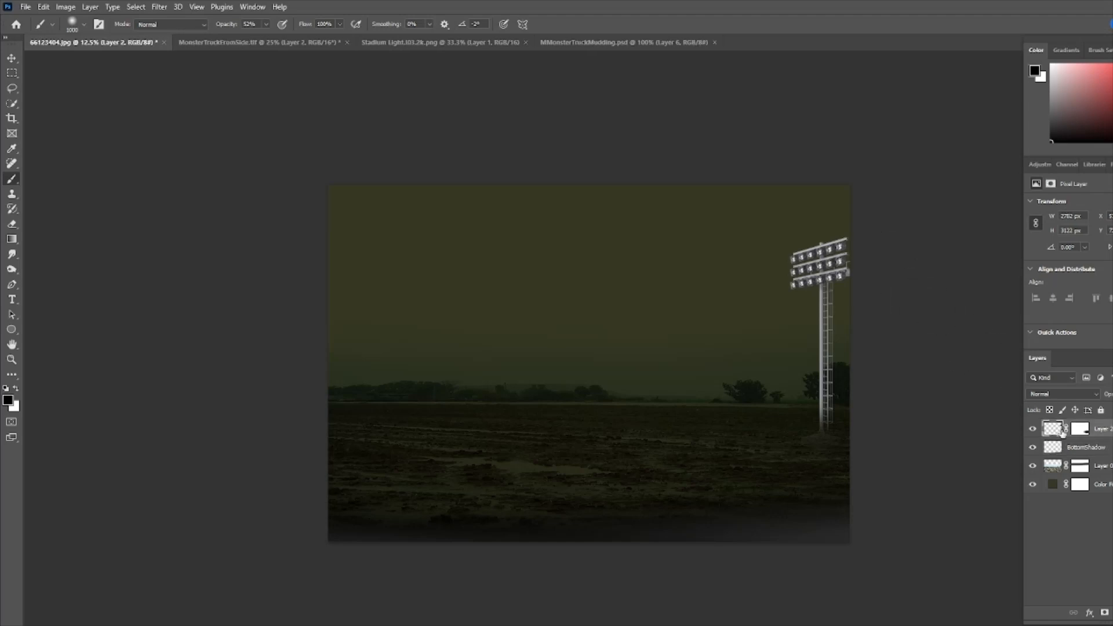
pyautogui.moveTo(1063, 431); pyautogui.dragTo(1105, 613)
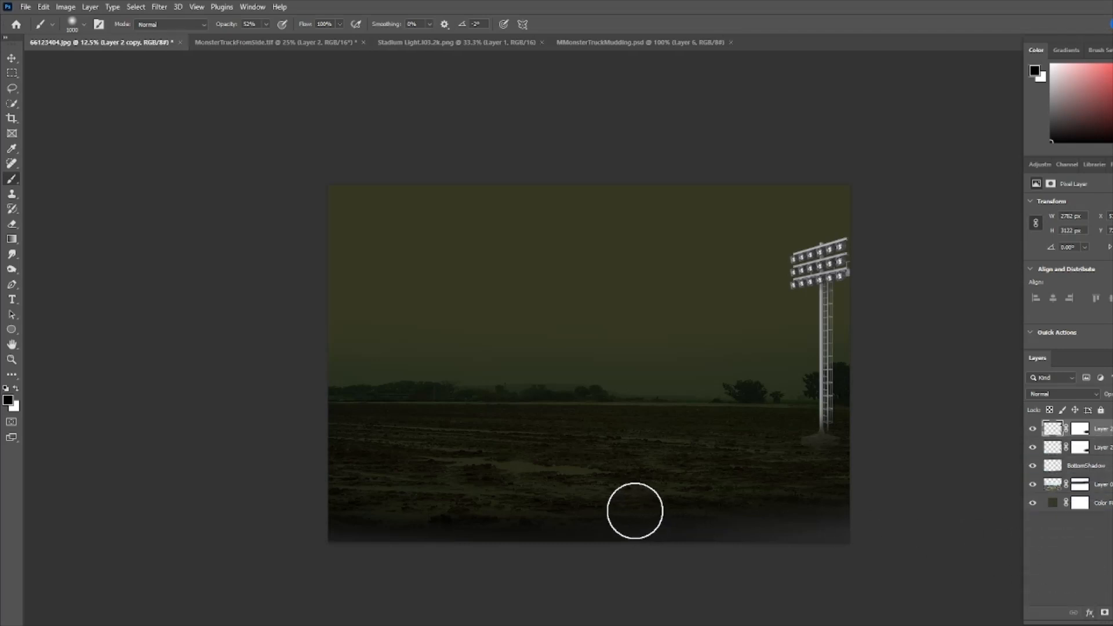
pyautogui.hotkey('ctrl', 't')
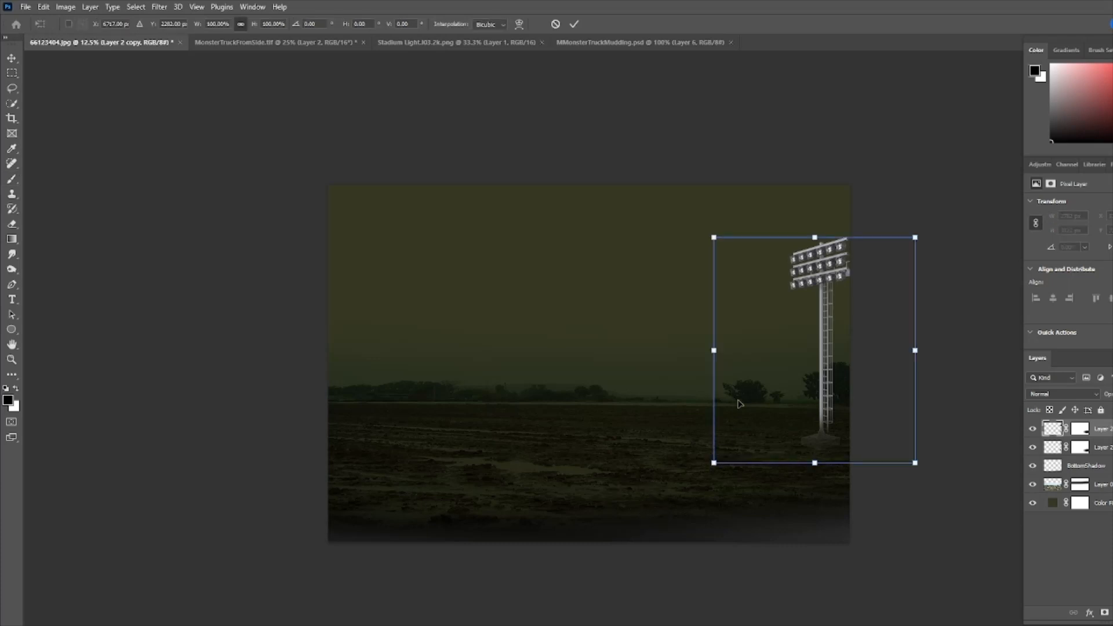
pyautogui.moveTo(757, 385); pyautogui.dragTo(323, 388)
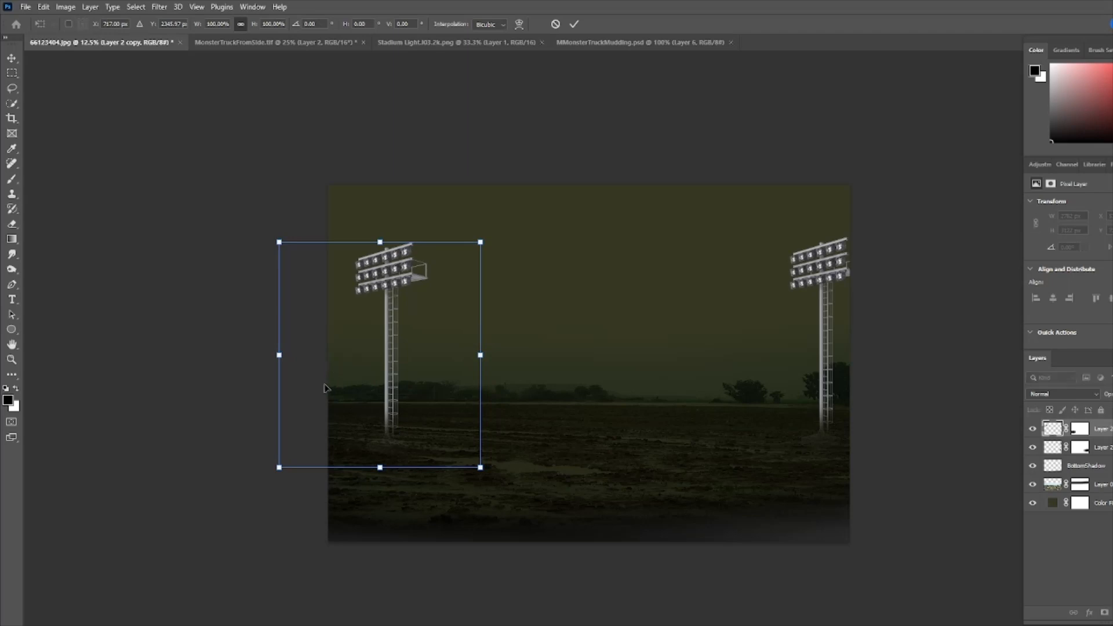
pyautogui.click(575, 24)
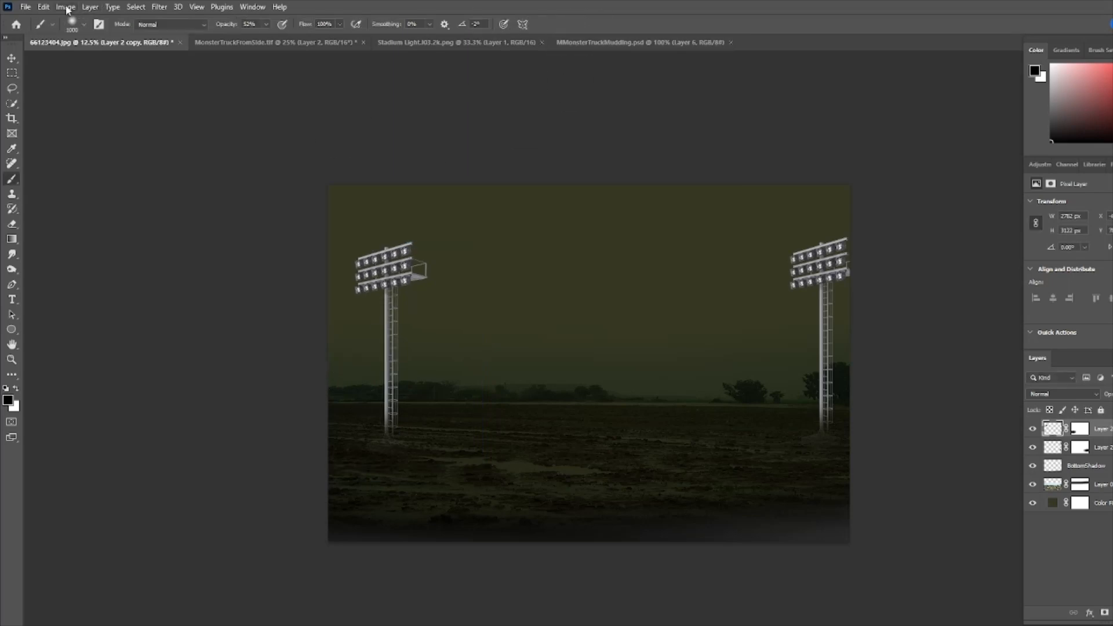
pyautogui.click(43, 7)
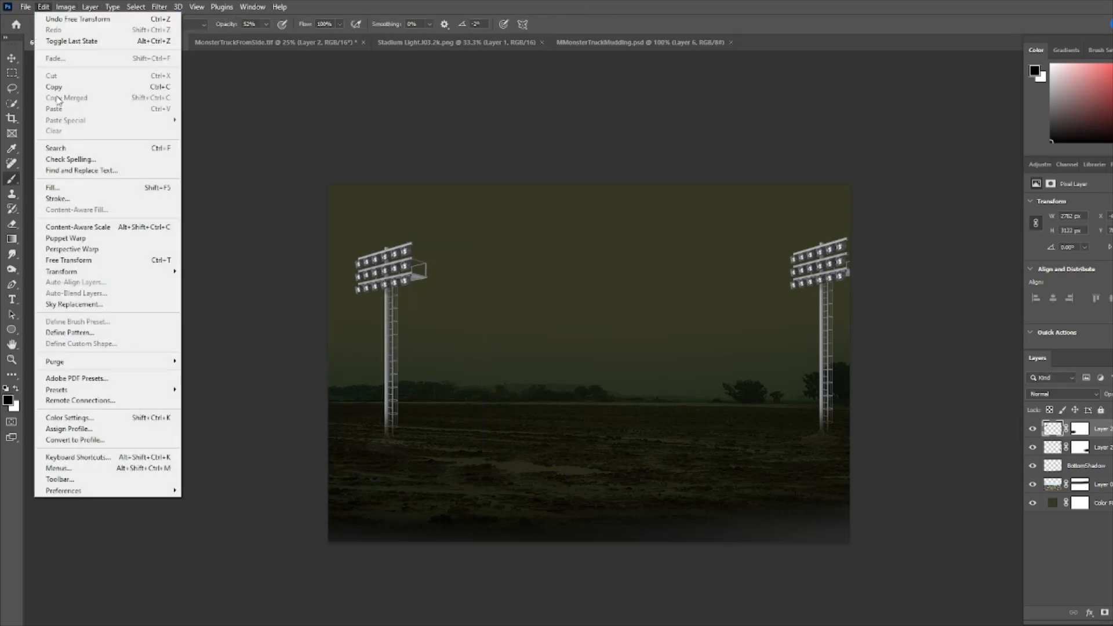
# - Flip the copied stadium light horizontally and shift it to the left edge of the field
pyautogui.moveTo(114, 276)
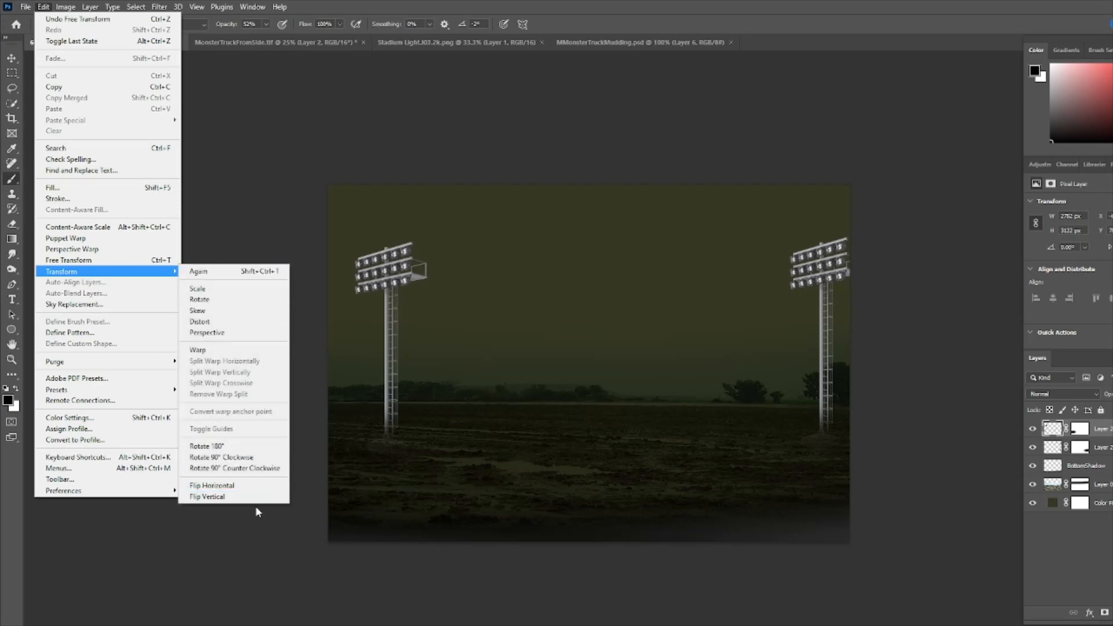
pyautogui.click(232, 489)
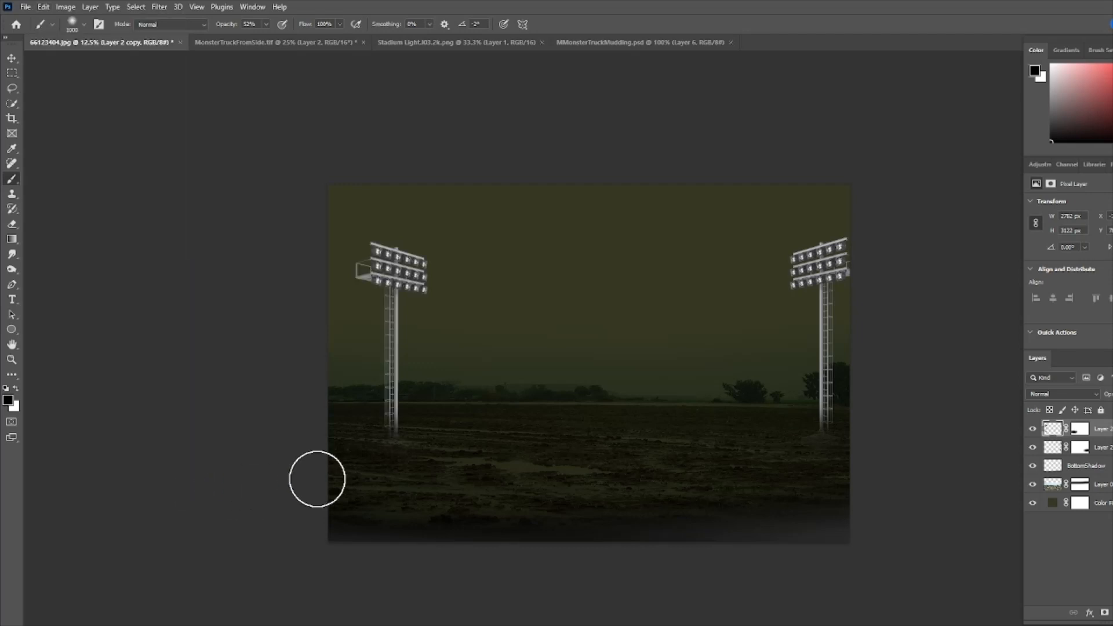
pyautogui.hotkey('ctrl', 't')
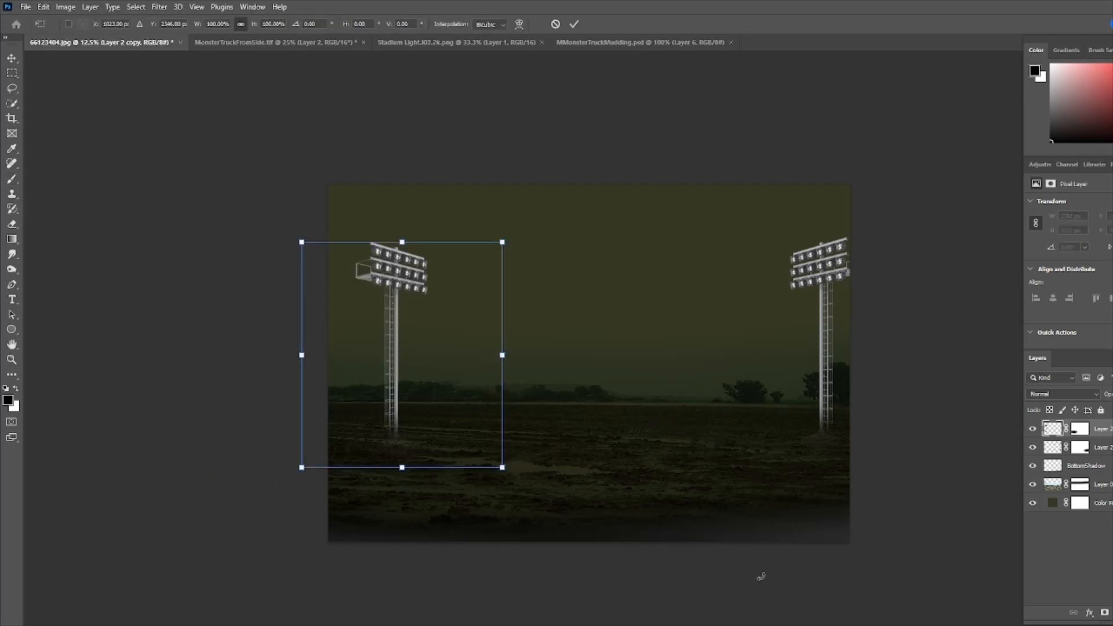
pyautogui.moveTo(464, 382); pyautogui.dragTo(424, 384)
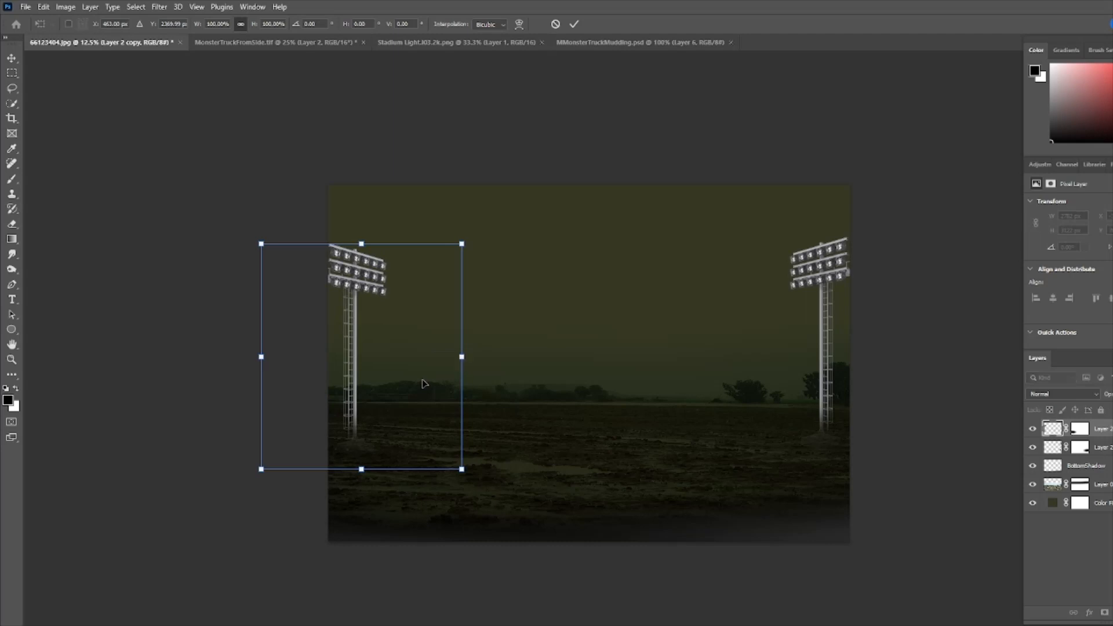
pyautogui.click(574, 25)
pyautogui.press('b')
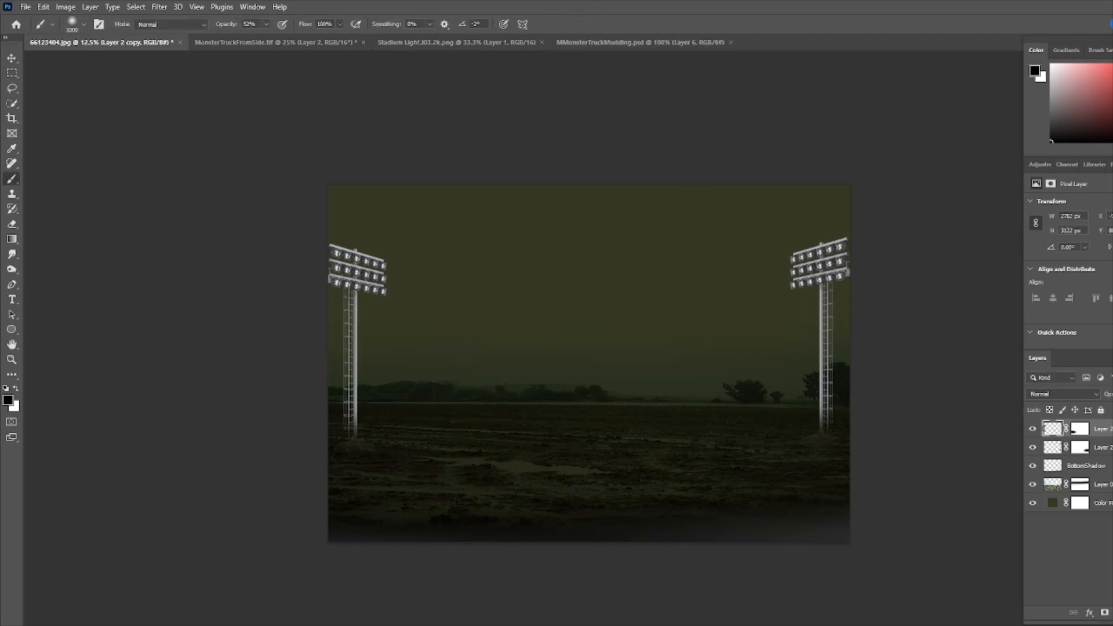
# - Add a new empty layer and name it Lights
pyautogui.hotkey('ctrl', 'shift', 'alt', 'n')
pyautogui.doubleClick(1077, 429)
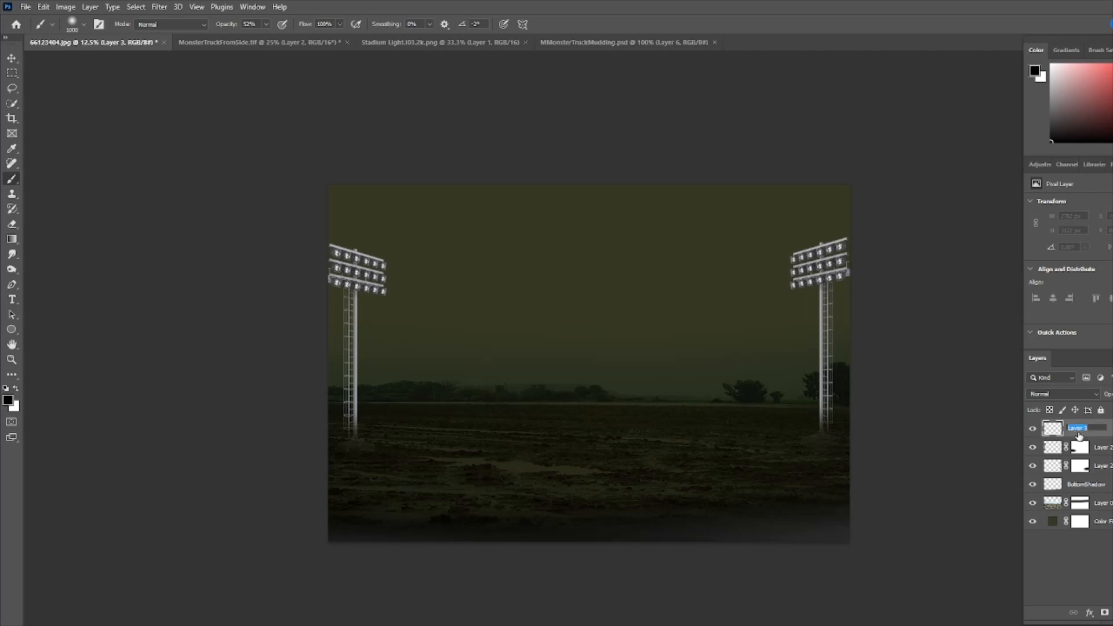
pyautogui.write('Lights')
pyautogui.press('Return')
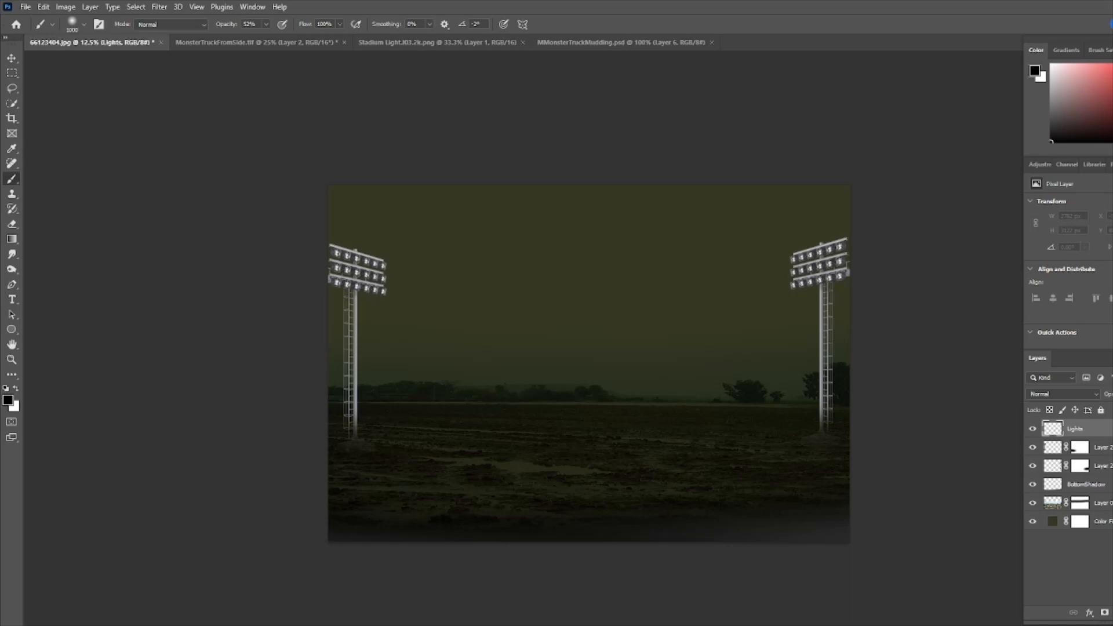
# - Set the foreground colour to #cfff29
pyautogui.click(7, 400)
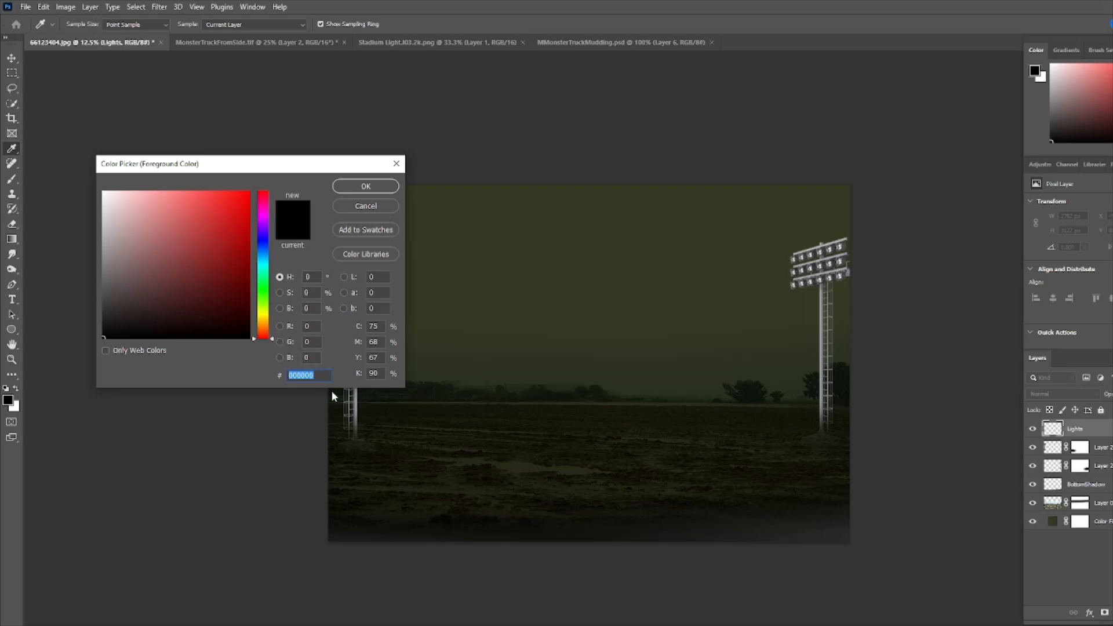
pyautogui.write('cfff29')
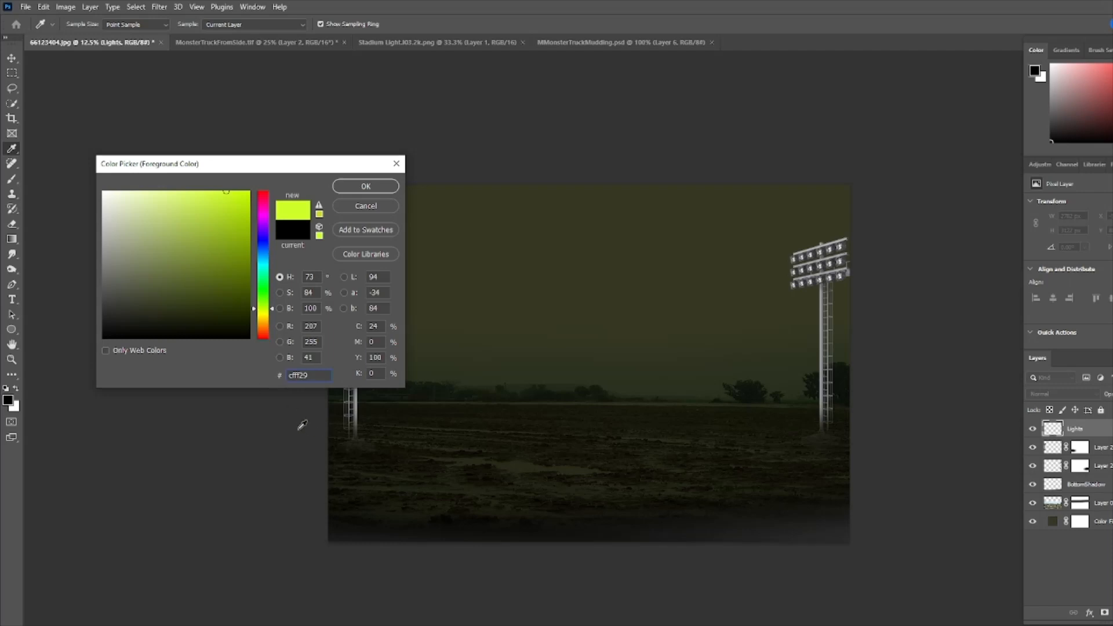
pyautogui.click(366, 185)
pyautogui.press('b')
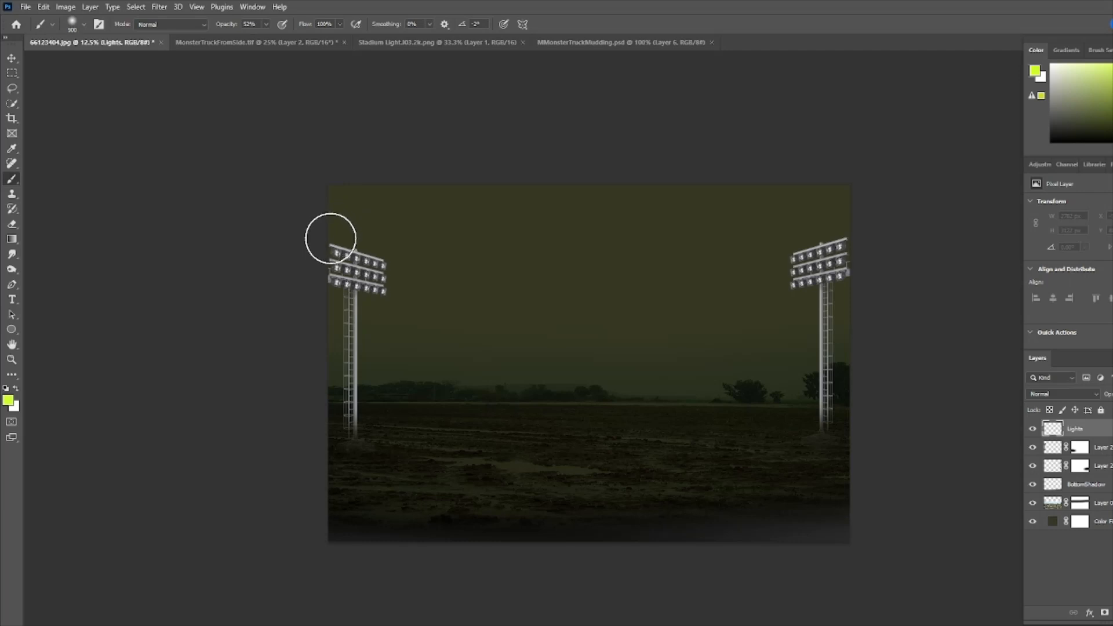
# - Paint a small dot at 100% opacity over each lamp on the left stadium light
pyautogui.press('[')
pyautogui.press('[')
pyautogui.press('[')
pyautogui.press('[')
pyautogui.press('[')
pyautogui.press('[')
pyautogui.press('[')
pyautogui.press('[')
pyautogui.press('0')
pyautogui.press('[')
pyautogui.press('[')
pyautogui.press('[')
pyautogui.press('[')
pyautogui.click(338, 254)
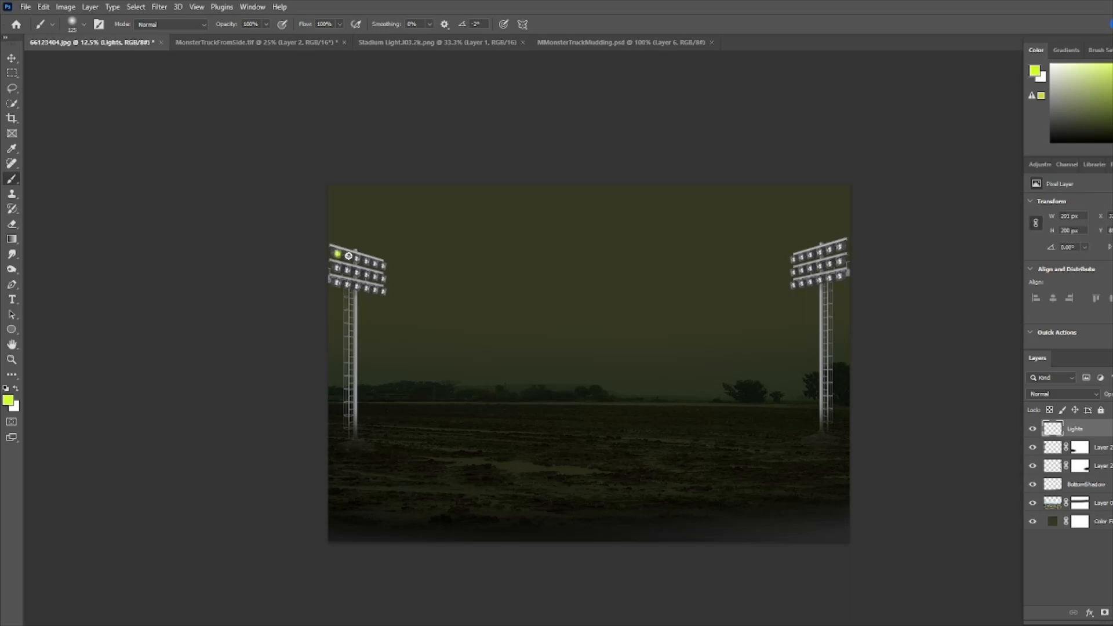
pyautogui.click(348, 255)
pyautogui.click(367, 261)
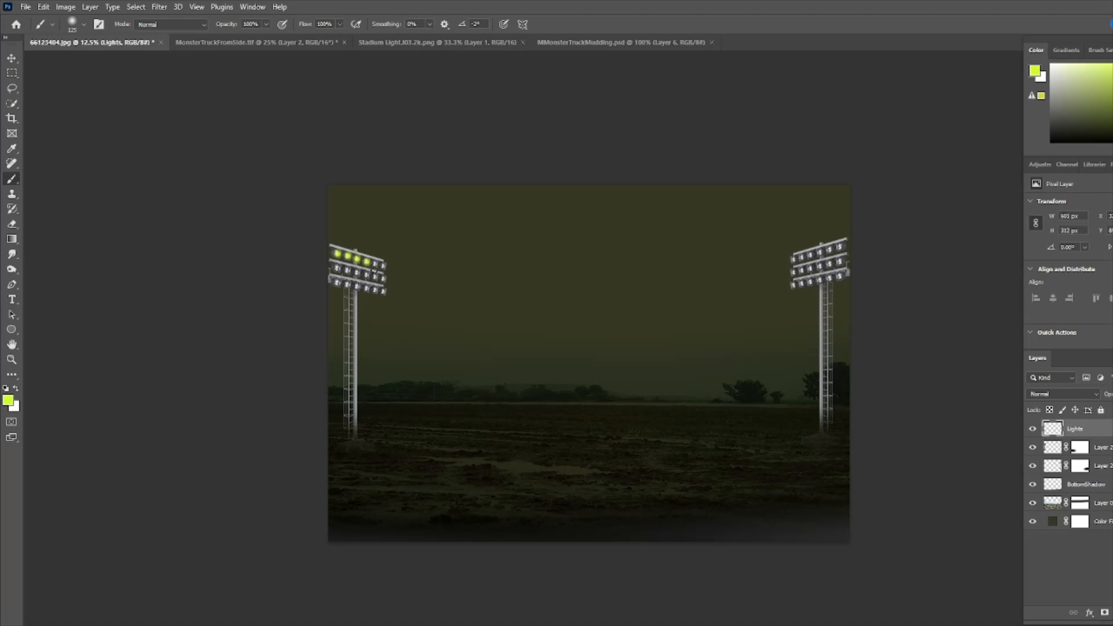
pyautogui.click(376, 264)
pyautogui.click(383, 267)
pyautogui.click(339, 270)
pyautogui.click(347, 271)
pyautogui.click(357, 272)
pyautogui.click(367, 274)
pyautogui.click(377, 276)
pyautogui.click(385, 278)
pyautogui.click(336, 282)
pyautogui.click(348, 285)
pyautogui.click(360, 287)
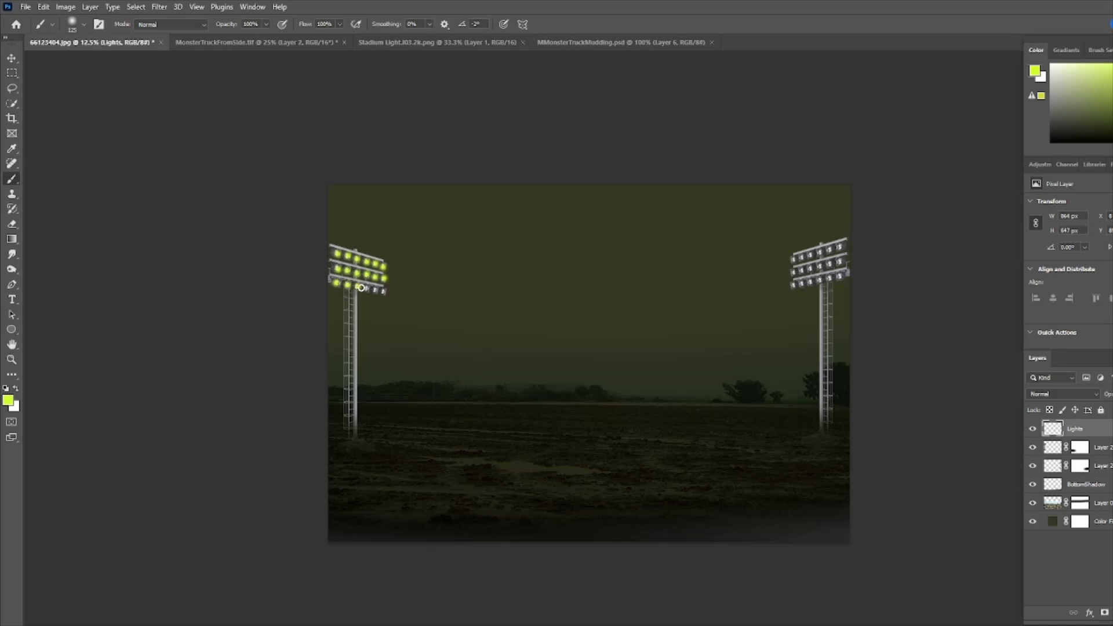
pyautogui.click(367, 289)
pyautogui.click(374, 291)
pyautogui.click(385, 292)
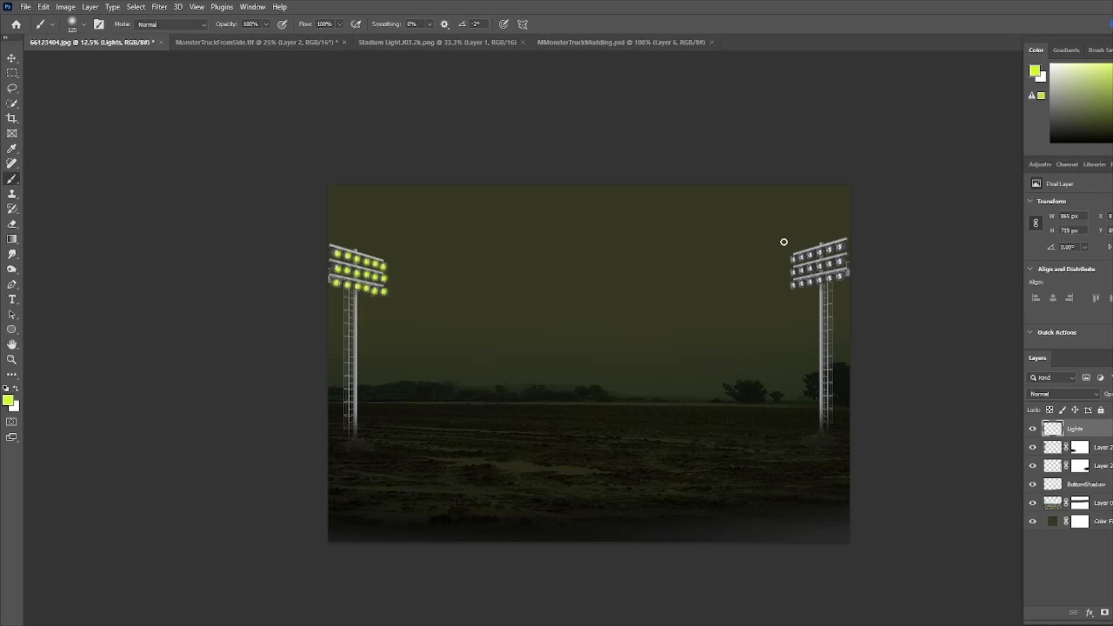
# - Paint a small dot over each lamp on the right stadium light
pyautogui.click(840, 248)
pyautogui.click(821, 252)
pyautogui.click(811, 254)
pyautogui.click(803, 256)
pyautogui.click(795, 259)
pyautogui.click(839, 262)
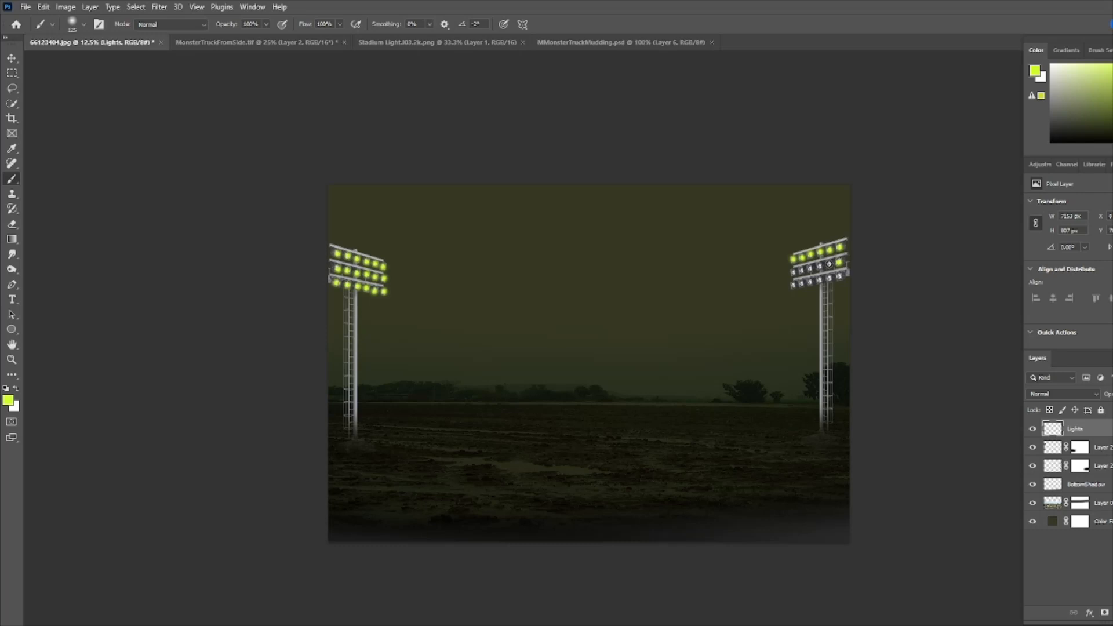
pyautogui.click(829, 264)
pyautogui.click(820, 266)
pyautogui.click(801, 272)
pyautogui.click(794, 273)
pyautogui.click(841, 275)
pyautogui.click(829, 278)
pyautogui.click(819, 281)
pyautogui.click(810, 282)
pyautogui.click(802, 284)
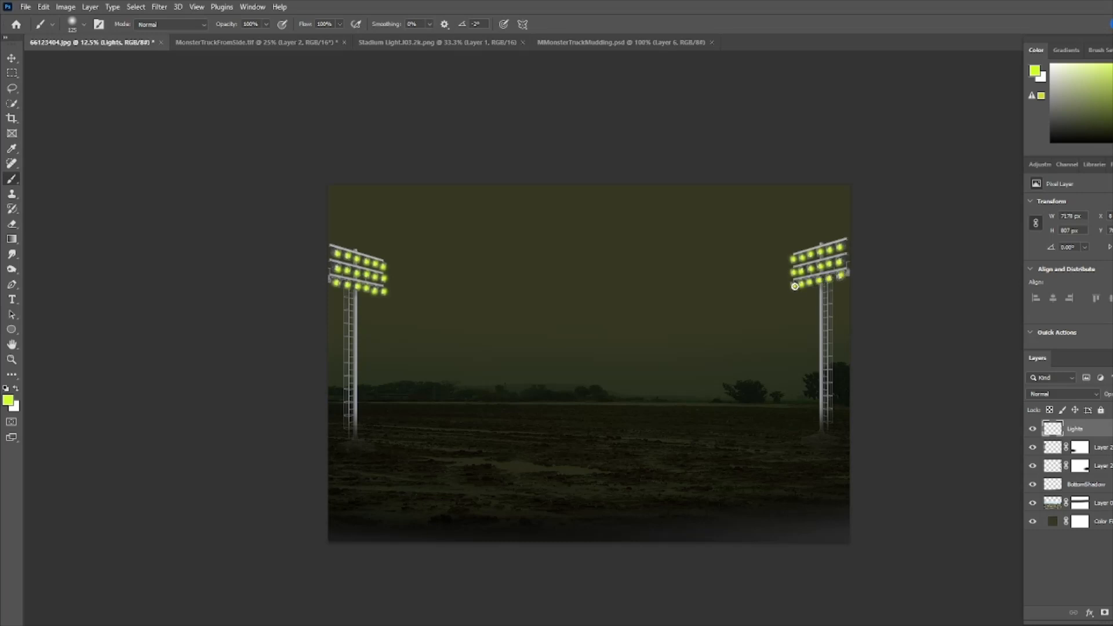
pyautogui.click(795, 286)
# - Add another new layer and name it LightRay
pyautogui.hotkey('ctrl', 'shift', 'alt', 'n')
pyautogui.doubleClick(1076, 429)
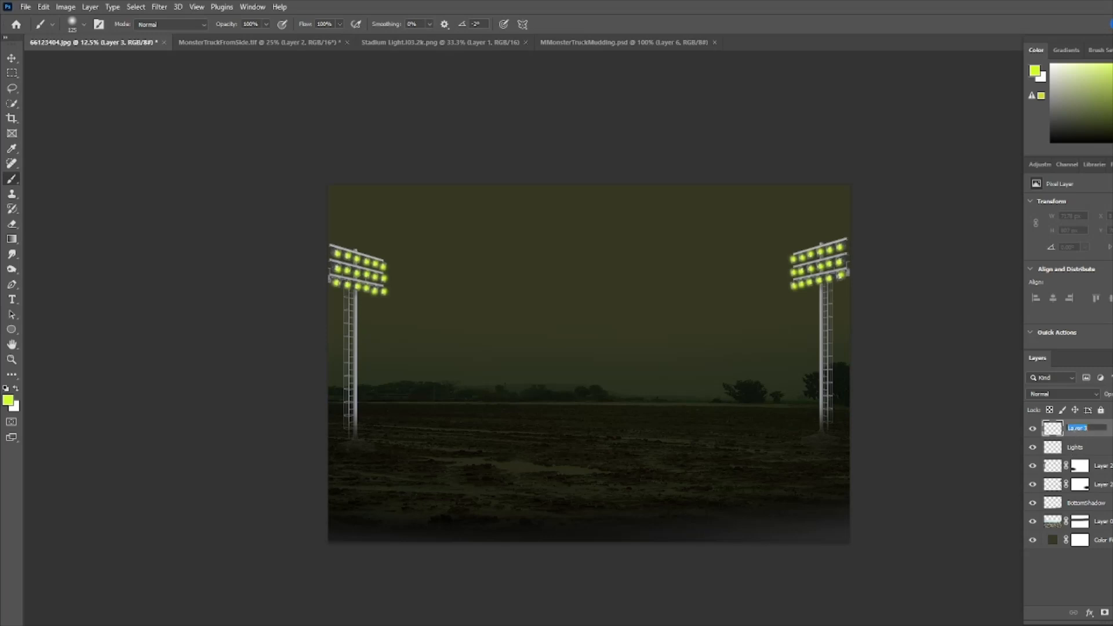
pyautogui.write('LightRay')
pyautogui.press('Return')
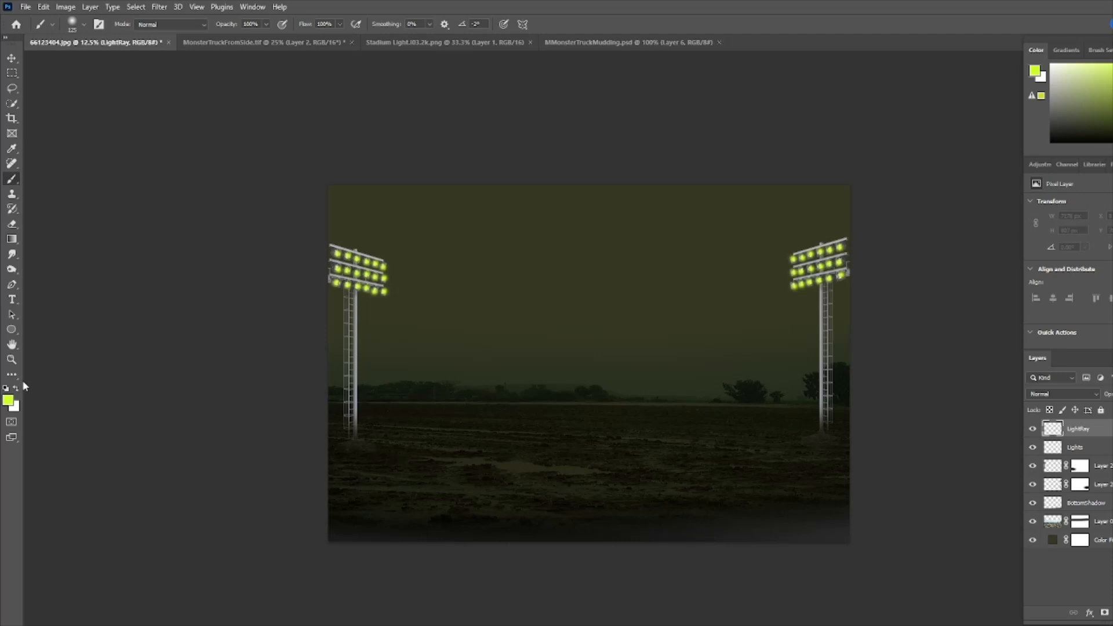
# - Set the foreground colour to #e6ff00
pyautogui.click(9, 401)
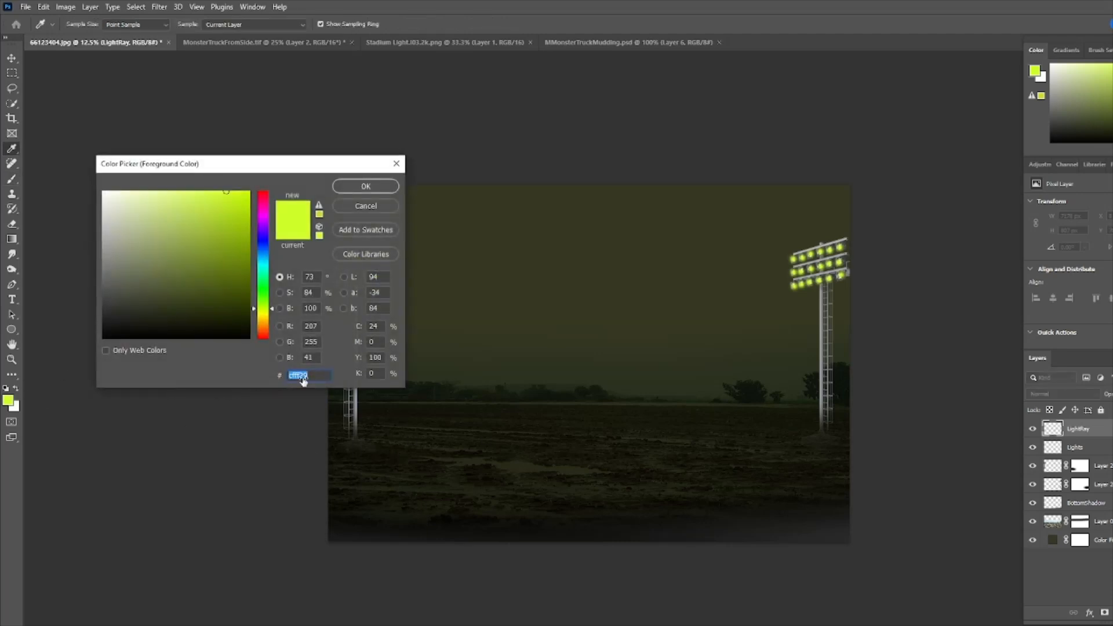
pyautogui.write('e6ff00')
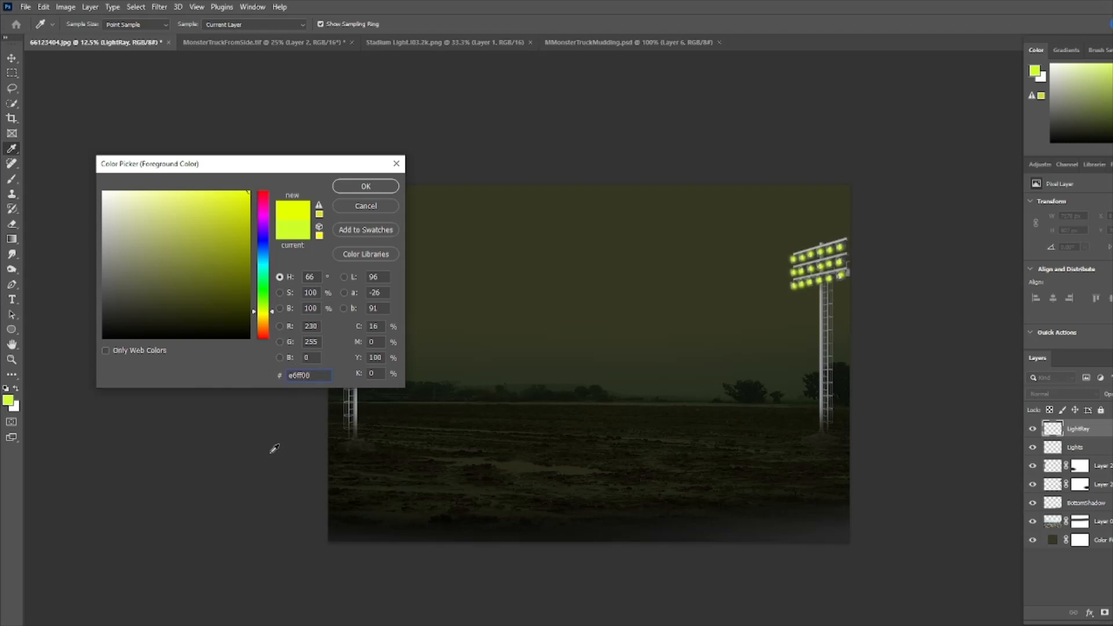
pyautogui.click(367, 186)
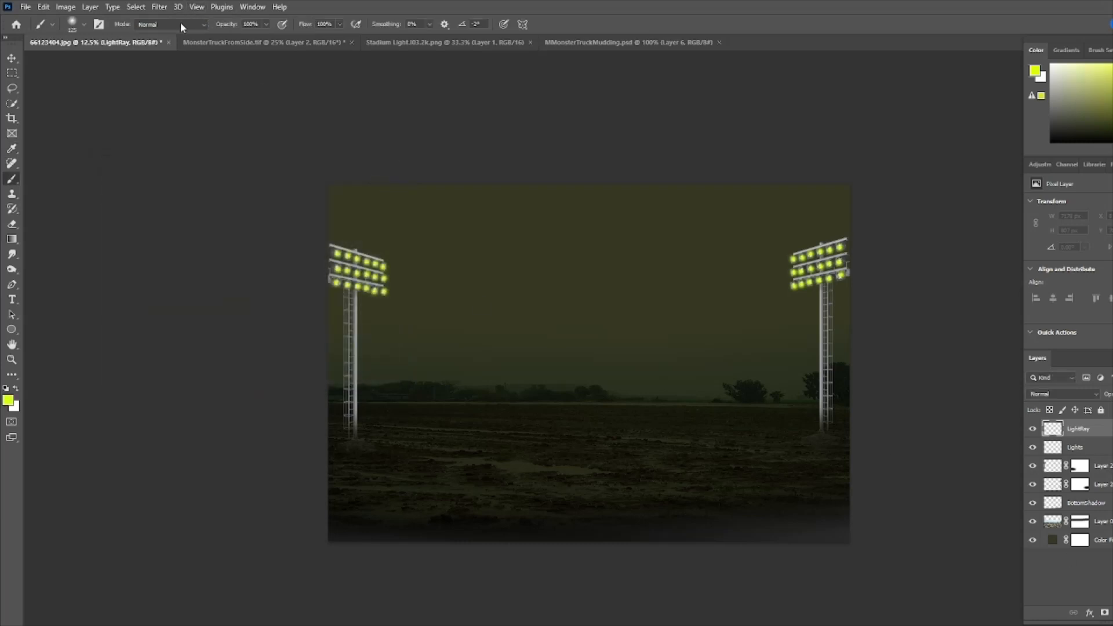
# - Enlarge the brush and paint a large glow over the left light's lamps
pyautogui.press(']')
pyautogui.press(']')
pyautogui.press(']')
pyautogui.press(']')
pyautogui.press(']')
pyautogui.press(']')
pyautogui.press(']')
pyautogui.press(']')
pyautogui.press(']')
pyautogui.press(']')
pyautogui.press(']')
pyautogui.press(']')
pyautogui.press(']')
pyautogui.press(']')
pyautogui.press(']')
pyautogui.press(']')
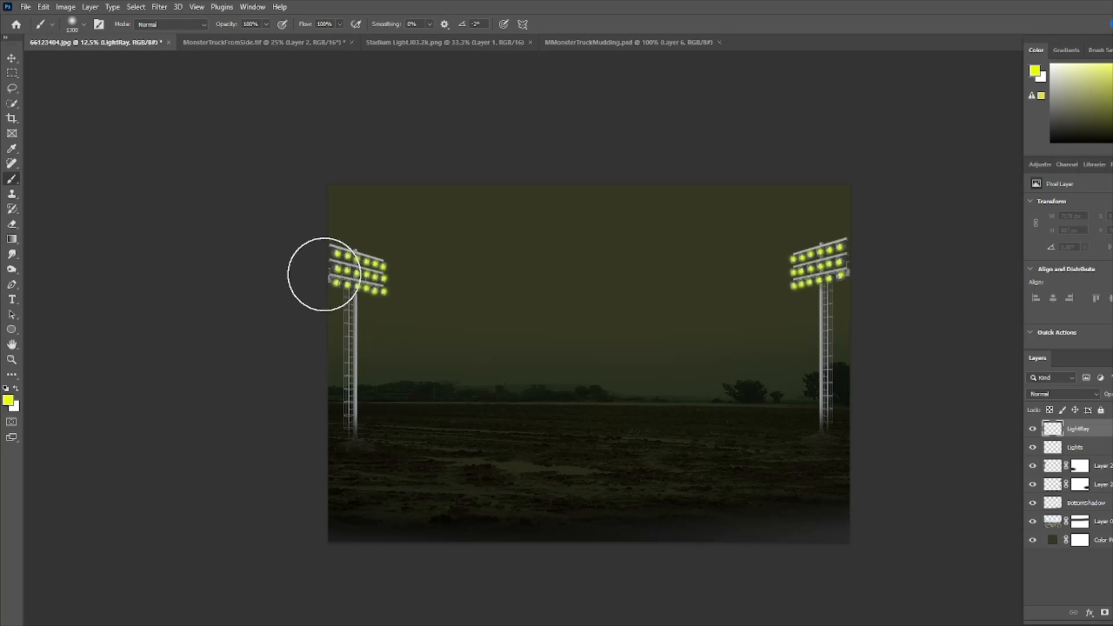
pyautogui.press(']')
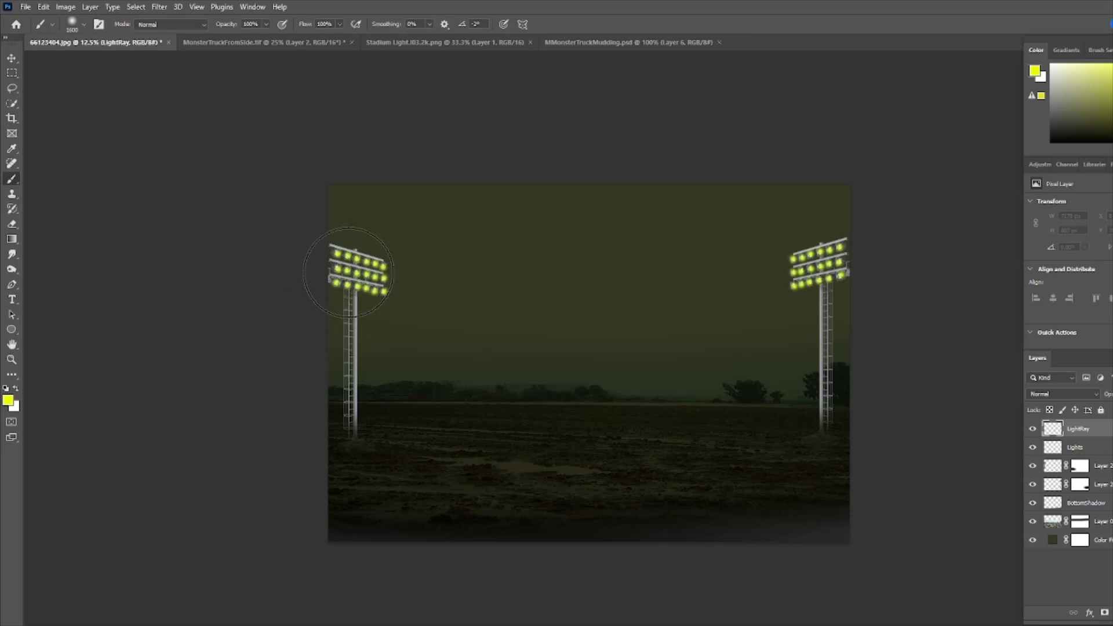
pyautogui.click(348, 273)
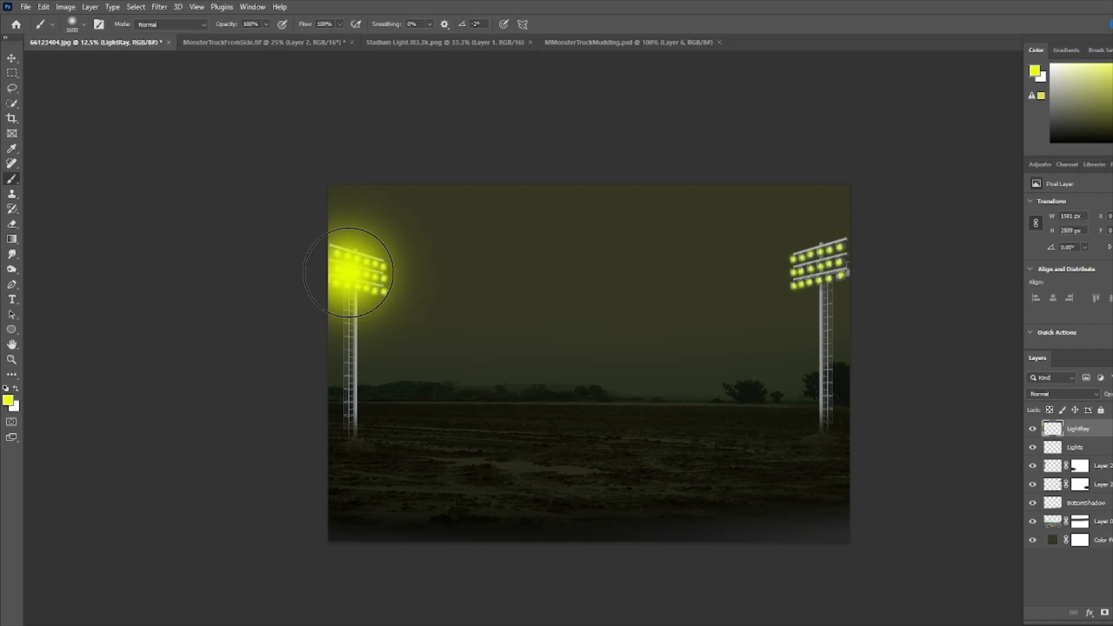
pyautogui.click(348, 272)
# - Distort the left glow into a long beam angled down toward the middle of the field
pyautogui.hotkey('ctrl', 't')
pyautogui.rightClick(413, 281)
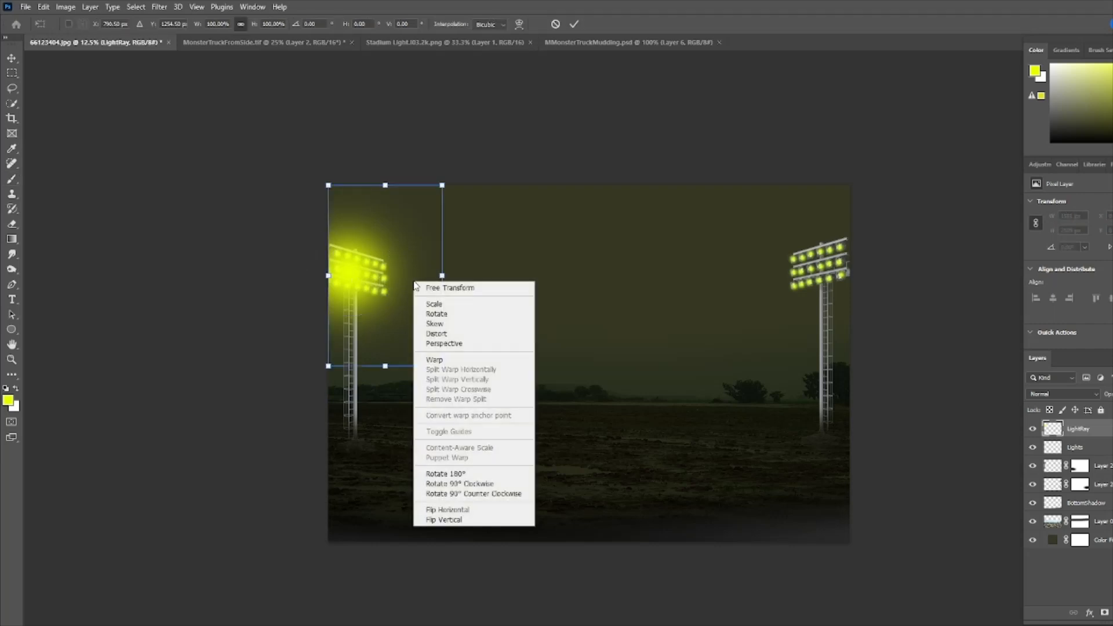
pyautogui.click(439, 334)
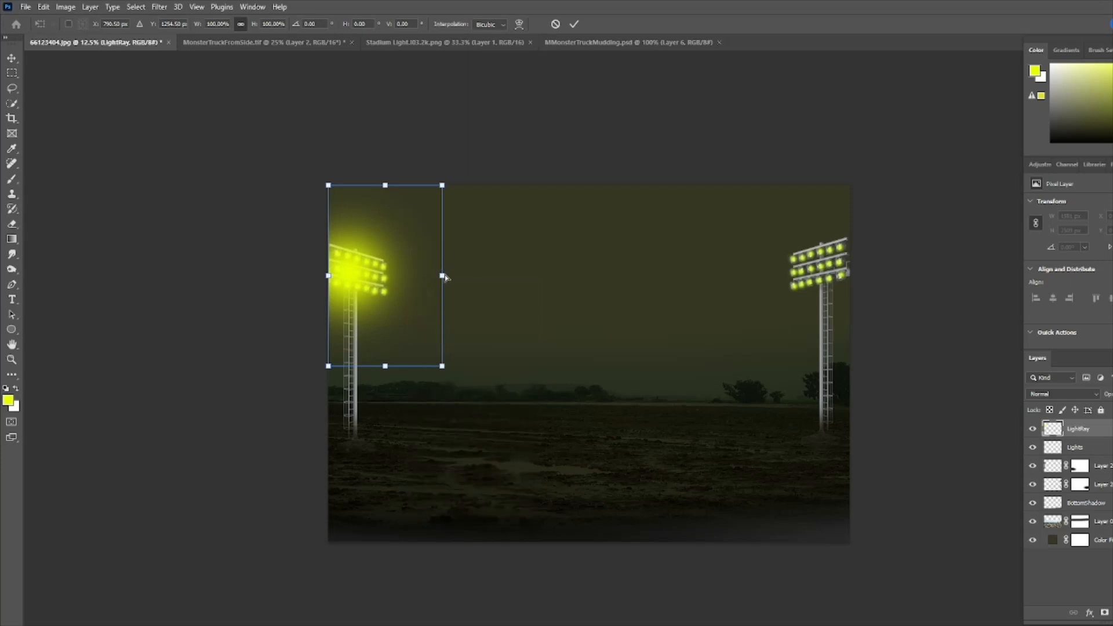
pyautogui.moveTo(443, 276); pyautogui.dragTo(748, 449)
pyautogui.moveTo(750, 452); pyautogui.dragTo(751, 452)
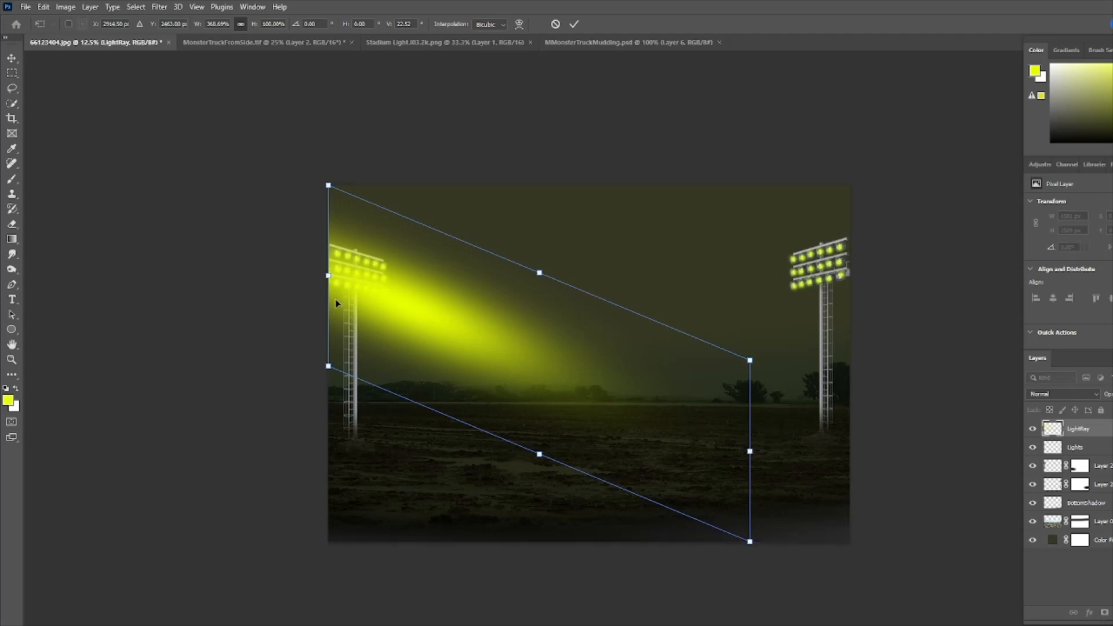
pyautogui.moveTo(328, 277); pyautogui.dragTo(293, 251)
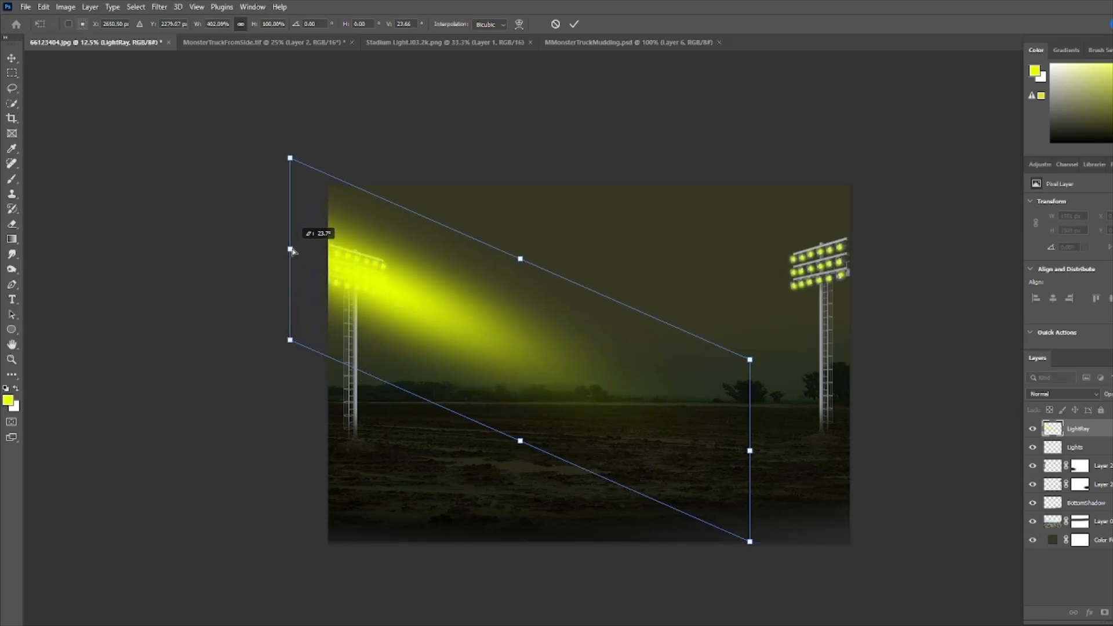
pyautogui.moveTo(292, 251); pyautogui.dragTo(293, 251)
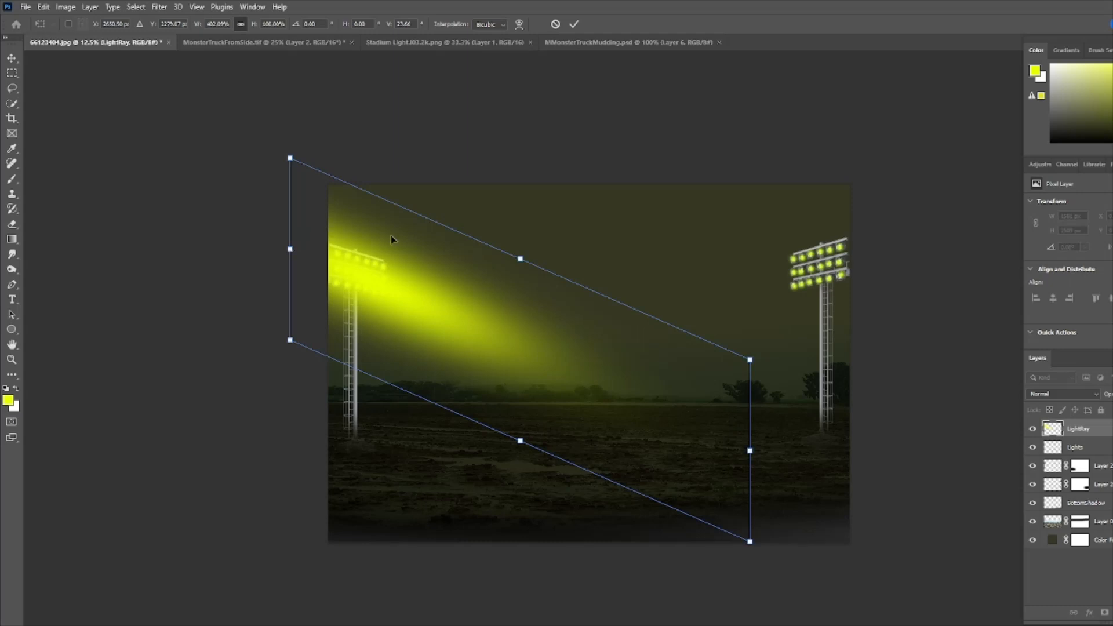
pyautogui.click(574, 25)
pyautogui.press('b')
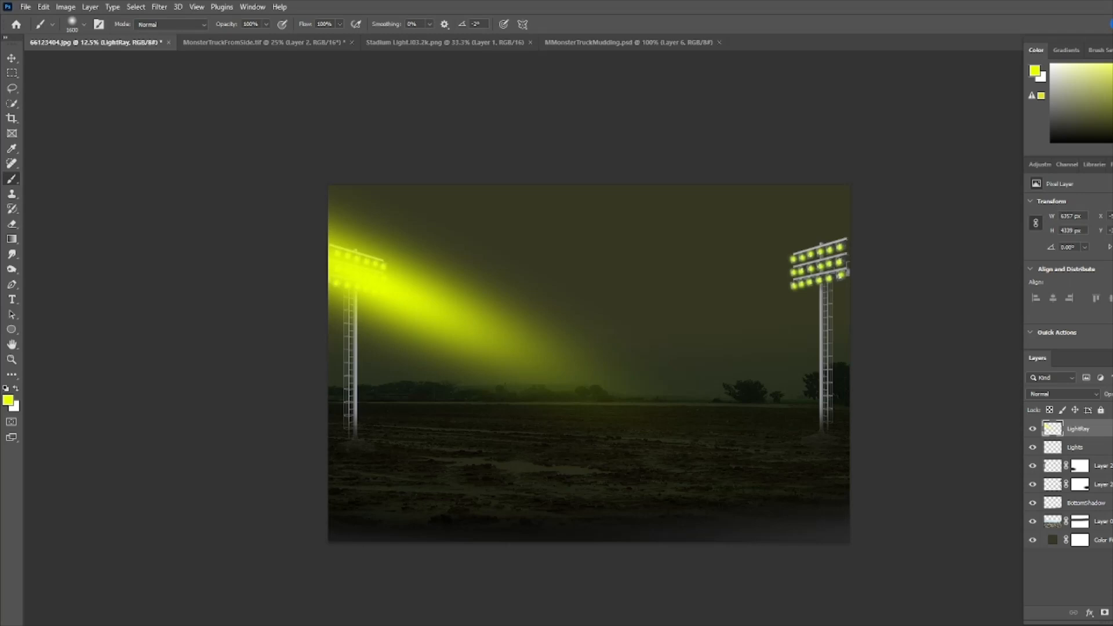
# - Add a new layer named LightRay2 and paint a large glow over the right light's lamps
pyautogui.hotkey('ctrl', 'shift', 'alt', 'n')
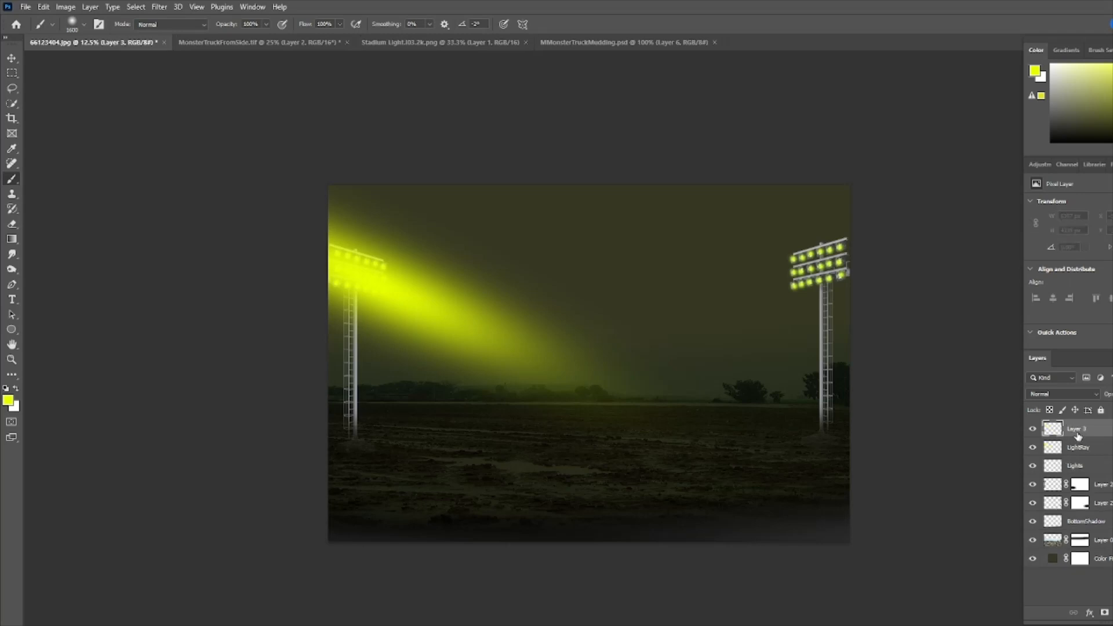
pyautogui.doubleClick(1078, 435)
pyautogui.write('LightRay2')
pyautogui.press('Return')
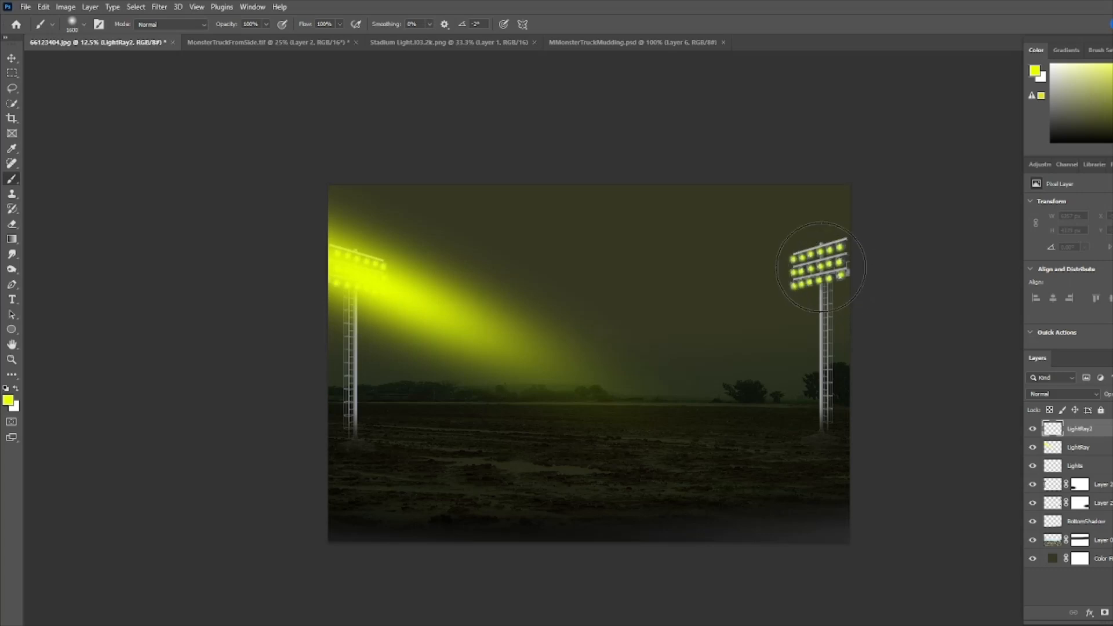
pyautogui.click(821, 268)
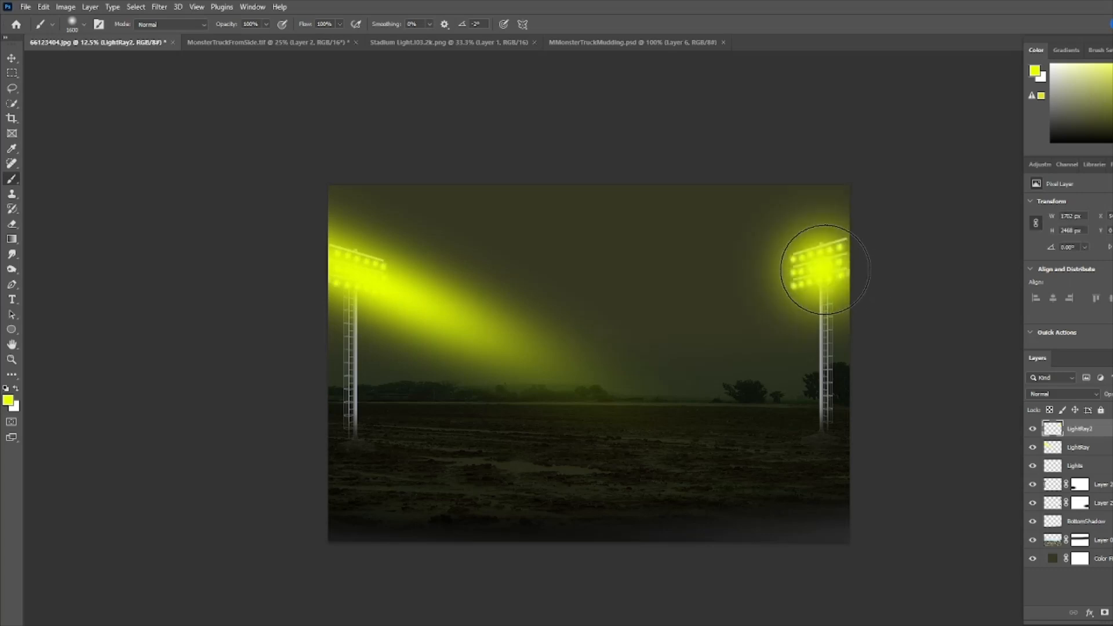
pyautogui.click(821, 257)
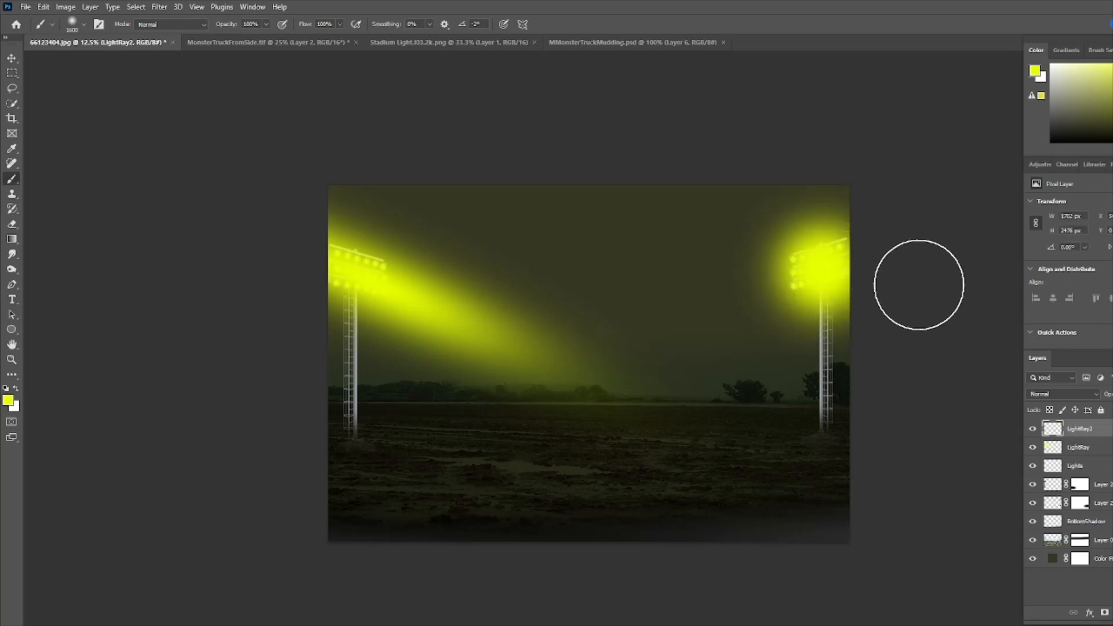
# - Distort the right glow into a long beam angled down toward the middle of the field
pyautogui.hotkey('ctrl', 't')
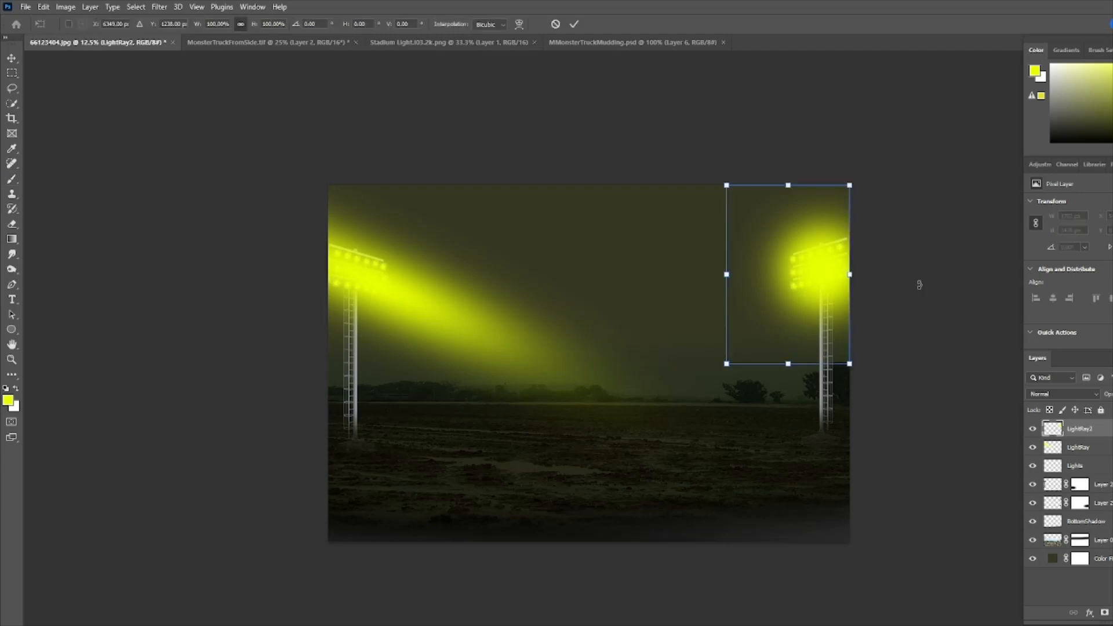
pyautogui.rightClick(798, 254)
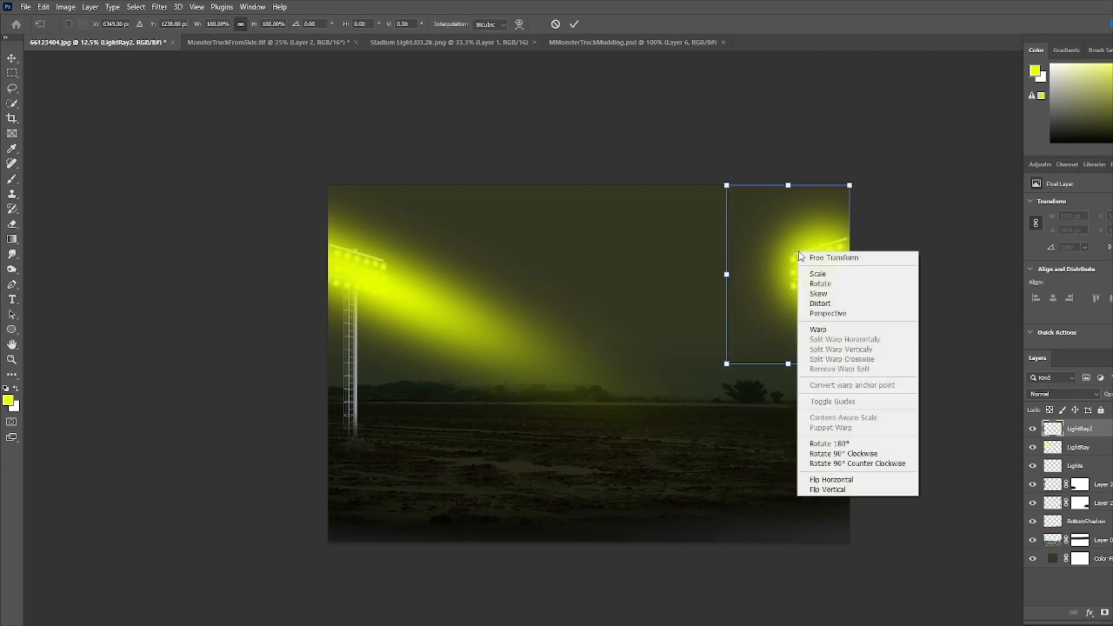
pyautogui.click(819, 304)
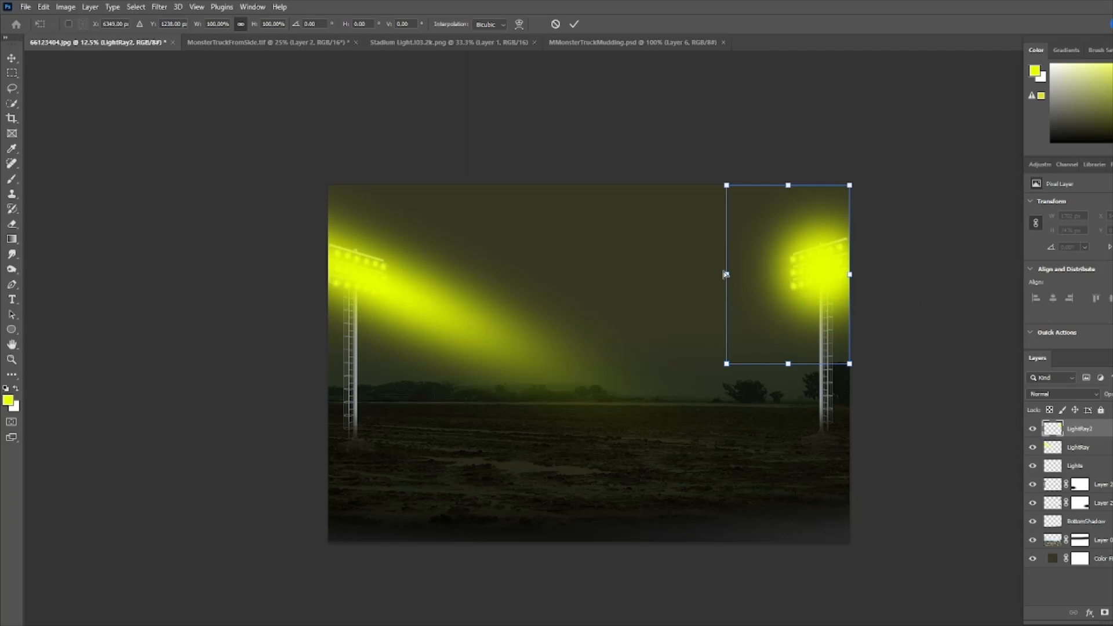
pyautogui.moveTo(726, 274); pyautogui.dragTo(500, 420)
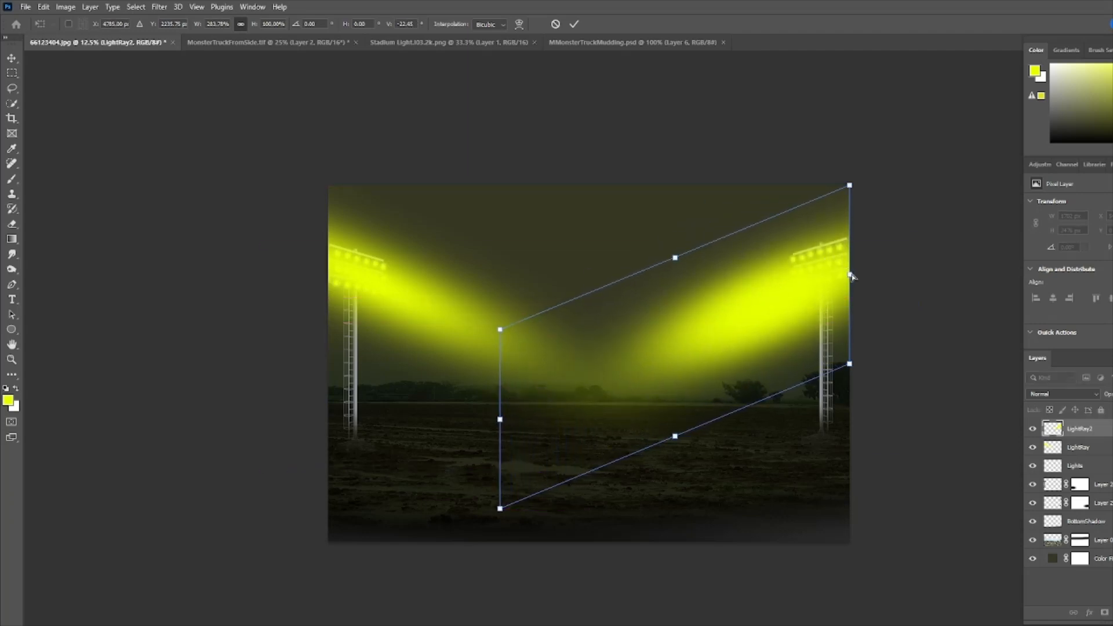
pyautogui.moveTo(851, 275); pyautogui.dragTo(986, 215)
pyautogui.moveTo(500, 419); pyautogui.dragTo(458, 441)
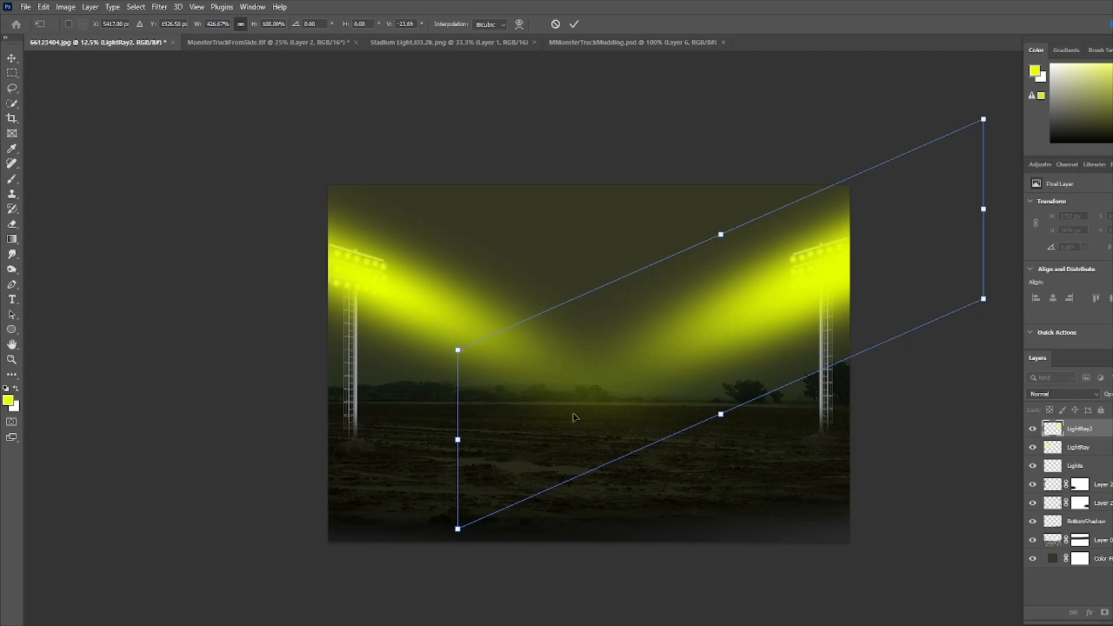
pyautogui.moveTo(917, 291); pyautogui.dragTo(908, 290)
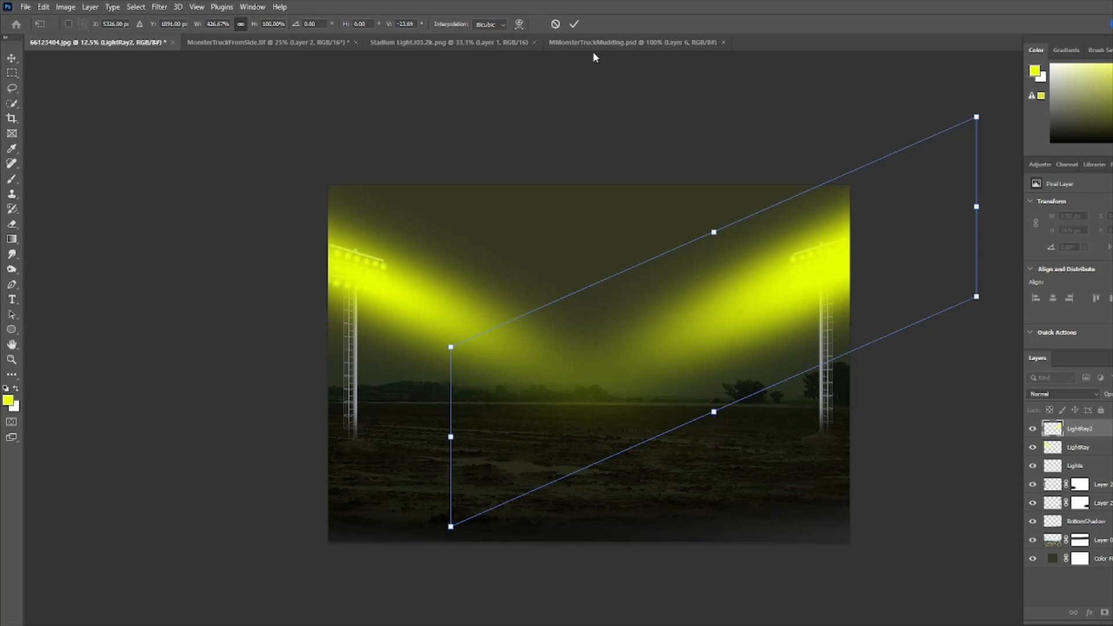
pyautogui.click(573, 25)
pyautogui.press('b')
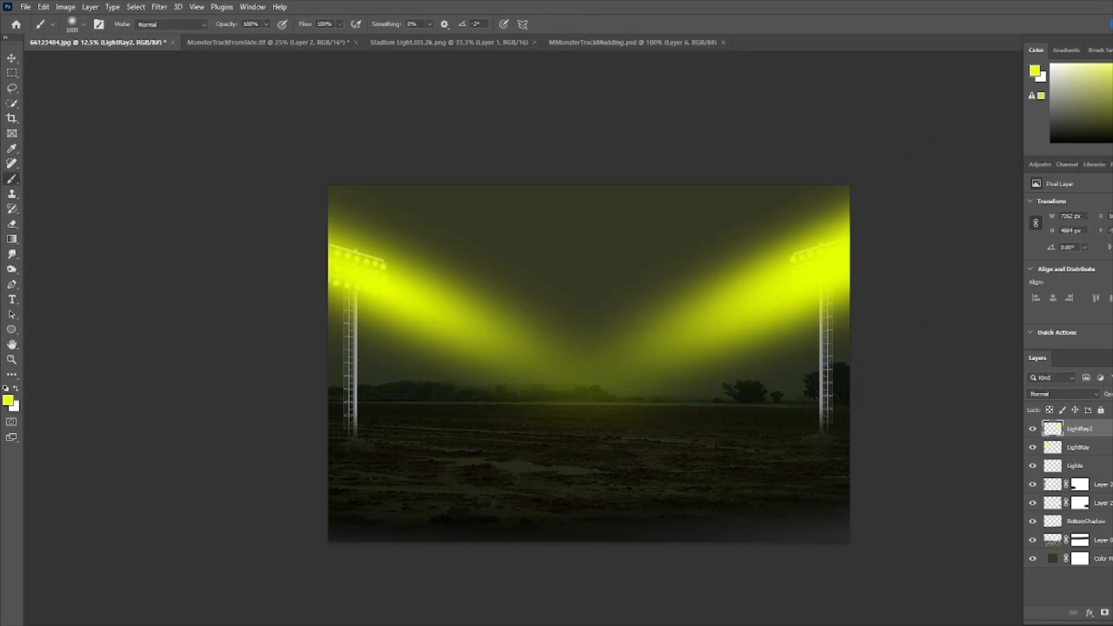
# - Add a new layer named LightBeam3, enlarge the brush and paint a large glow over the left light's lamps
pyautogui.hotkey('ctrl', 'shift', 'alt', 'n')
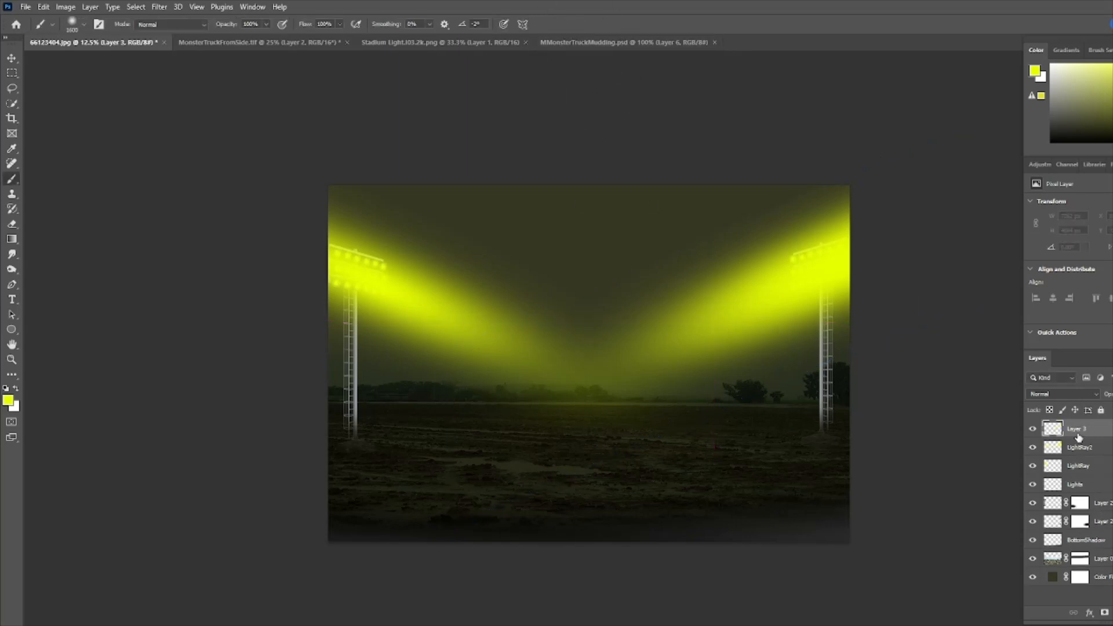
pyautogui.doubleClick(1077, 432)
pyautogui.write('LightBbeam3')
pyautogui.press('Return')
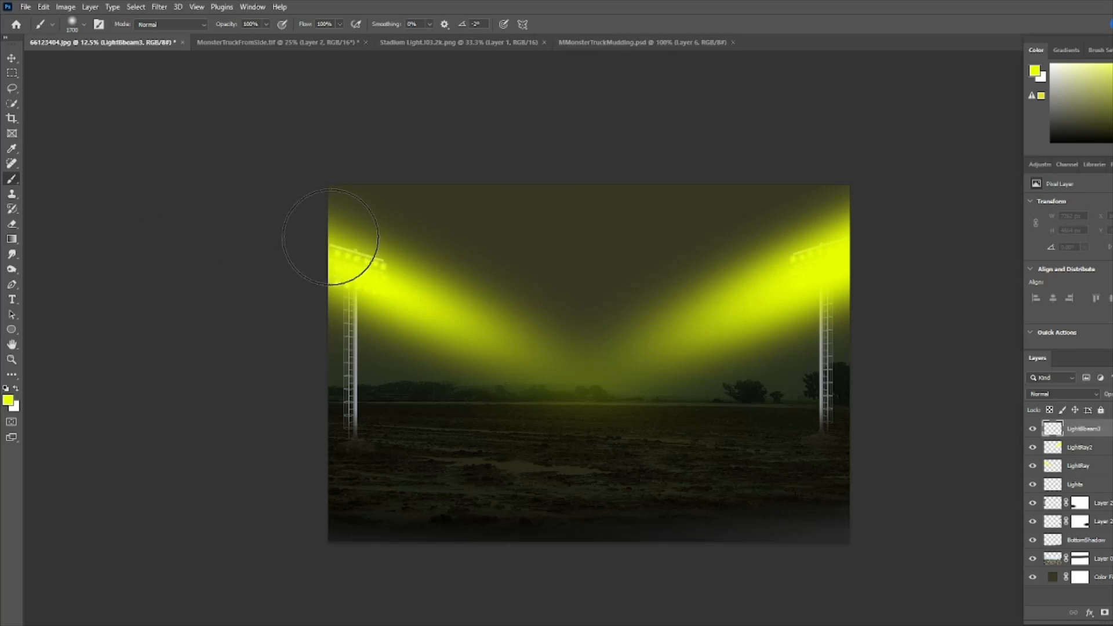
pyautogui.press(']')
pyautogui.press(']')
pyautogui.press(']')
pyautogui.press(']')
pyautogui.click(340, 256)
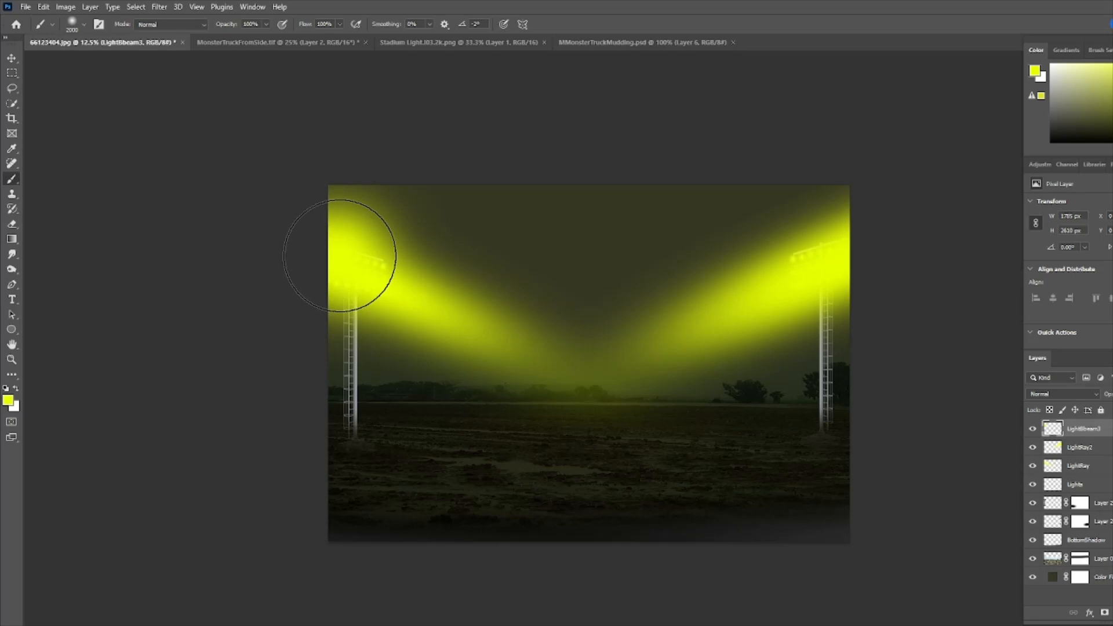
pyautogui.hotkey('ctrl', 'z')
# - Distort the new left glow into a wide beam reaching toward the middle of the field
pyautogui.hotkey('ctrl', 't')
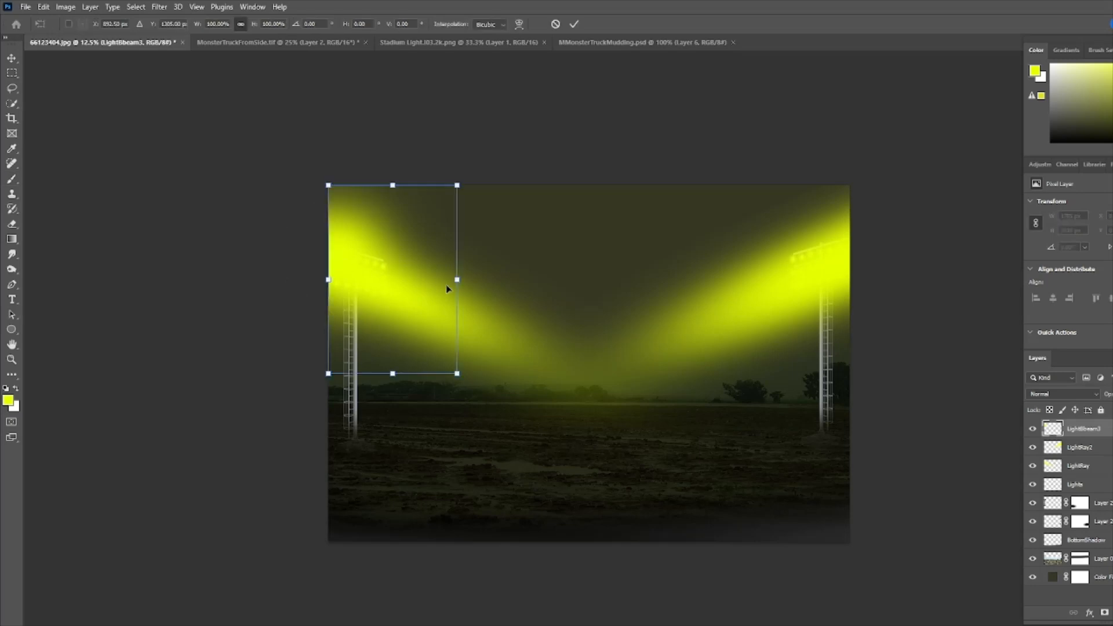
pyautogui.rightClick(426, 289)
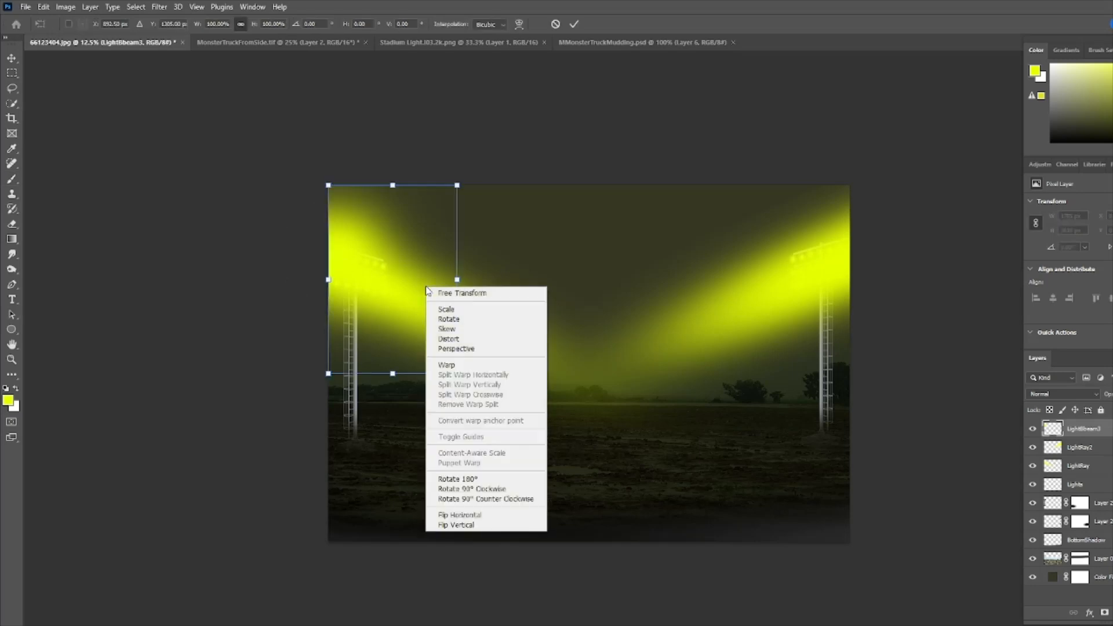
pyautogui.click(446, 341)
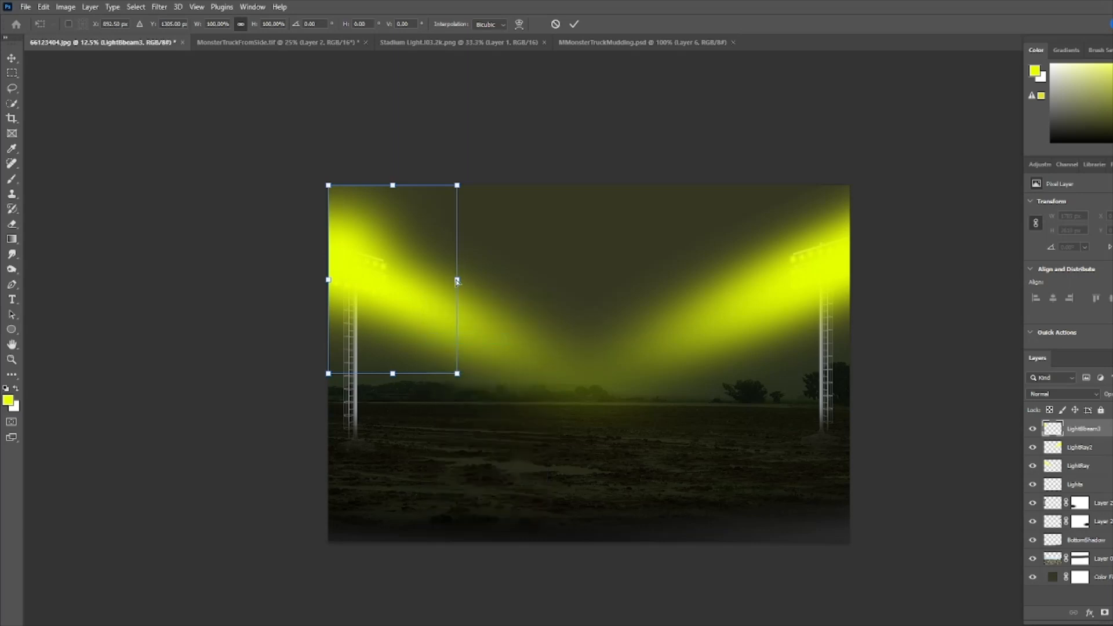
pyautogui.moveTo(457, 281); pyautogui.dragTo(637, 363)
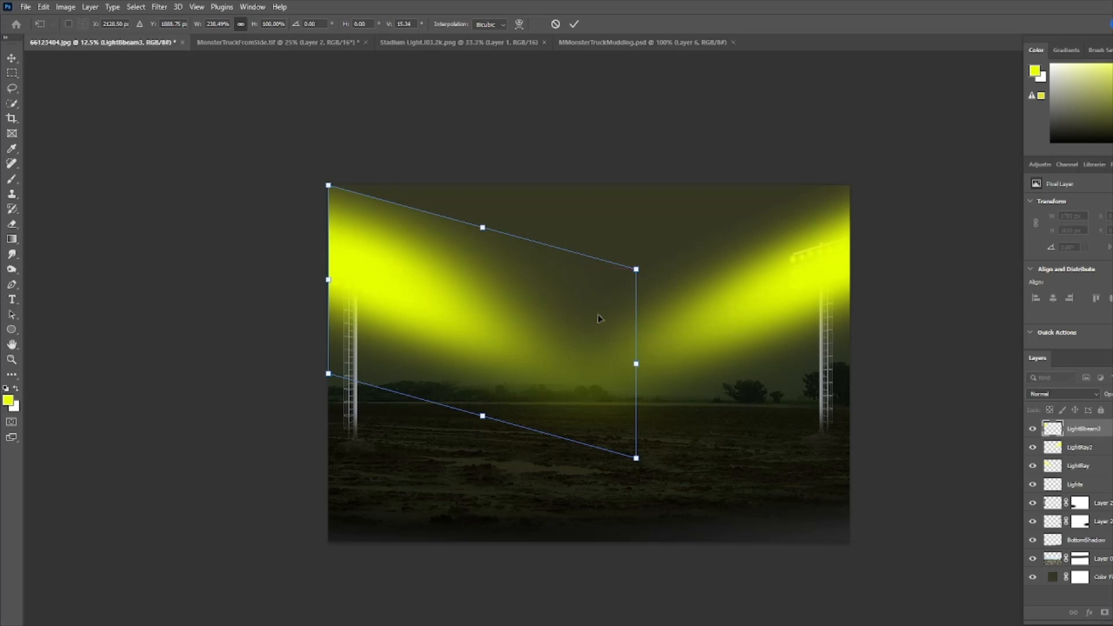
pyautogui.moveTo(483, 230); pyautogui.dragTo(483, 211)
pyautogui.moveTo(486, 422); pyautogui.dragTo(482, 440)
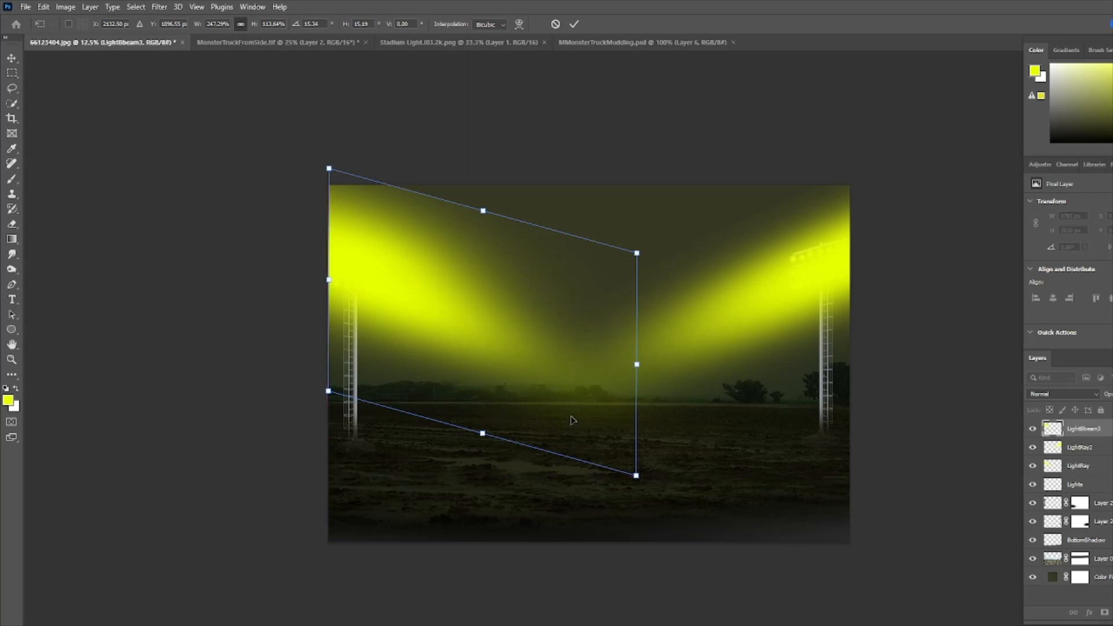
pyautogui.moveTo(637, 366); pyautogui.dragTo(674, 371)
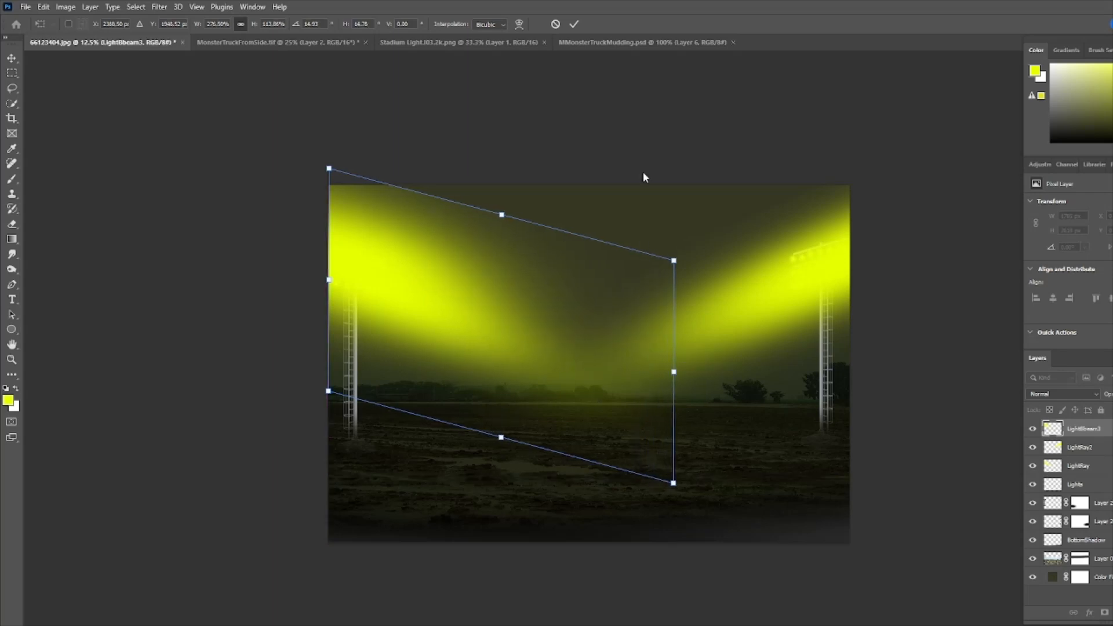
pyautogui.click(574, 24)
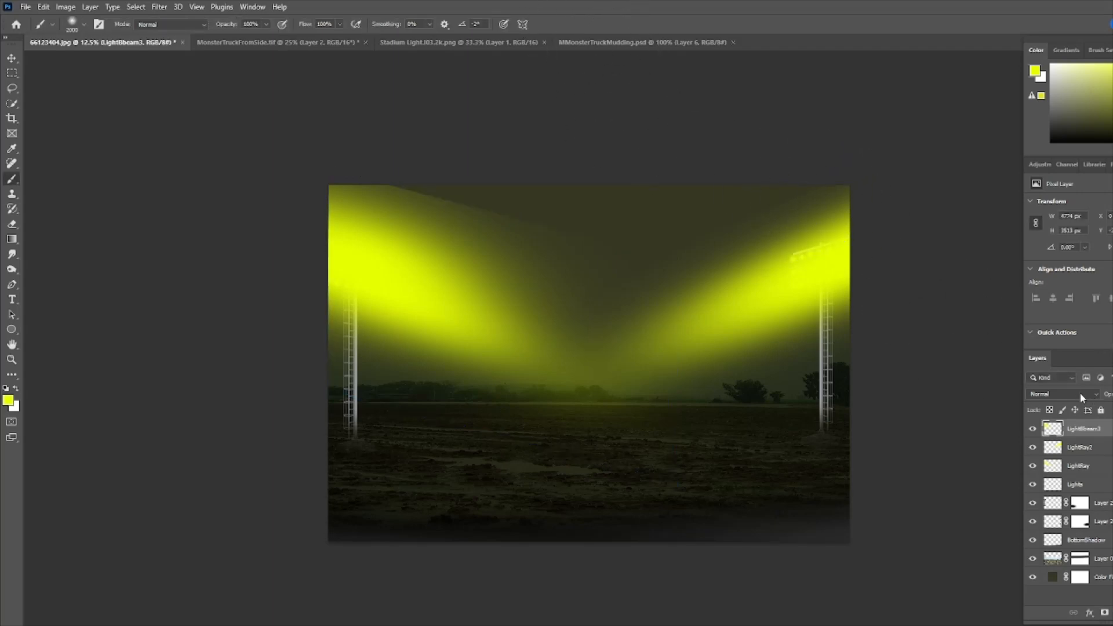
# - Set LightBeam3's blend mode to Soft Light and toggle its visibility to compare the effect
pyautogui.click(1074, 395)
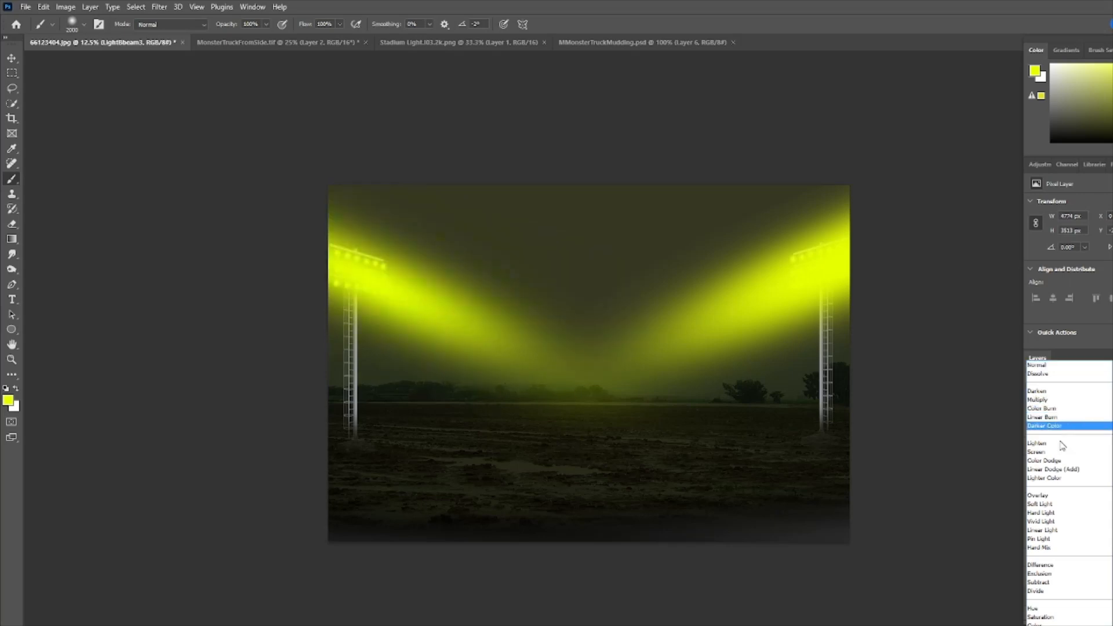
pyautogui.click(1042, 505)
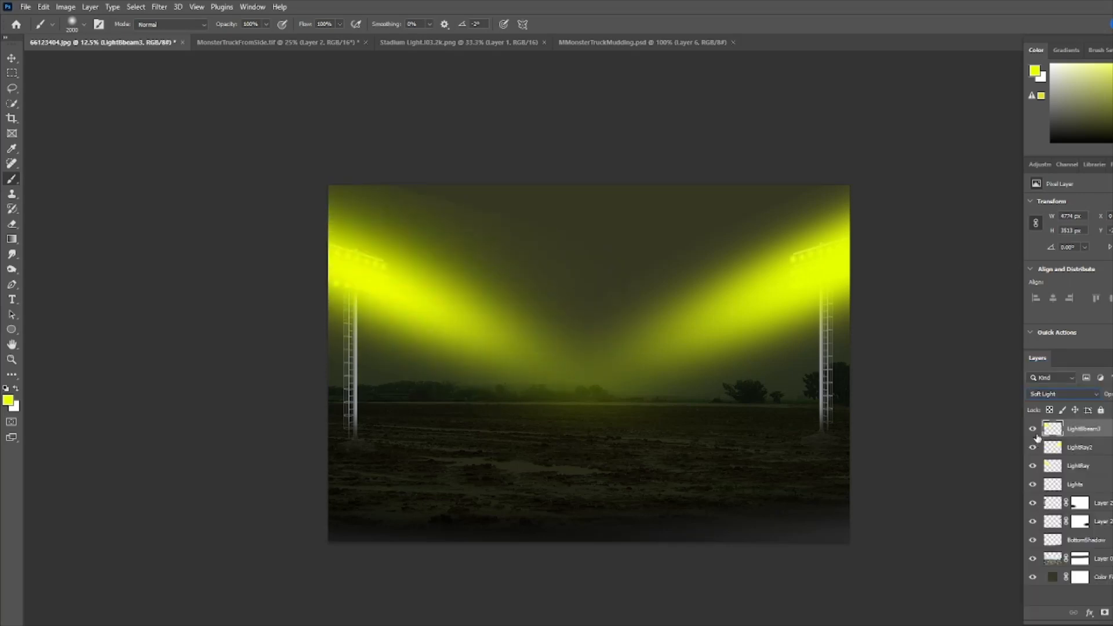
pyautogui.click(1034, 429)
pyautogui.click(1034, 430)
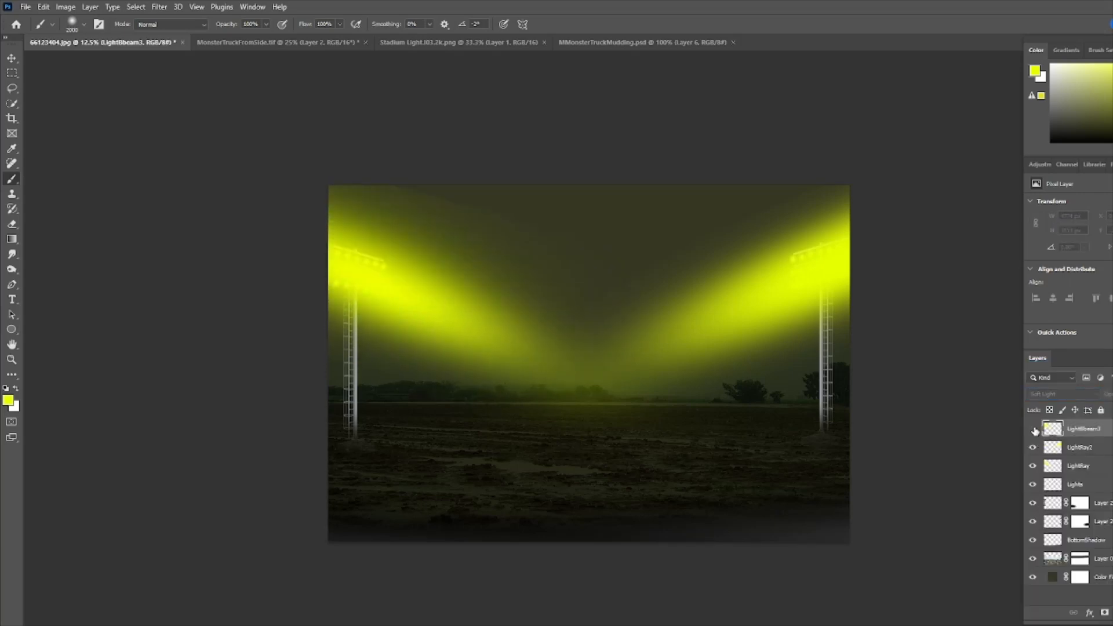
pyautogui.click(1034, 429)
pyautogui.click(1033, 429)
pyautogui.click(1034, 429)
pyautogui.click(1034, 429)
pyautogui.click(1034, 429)
pyautogui.click(1034, 429)
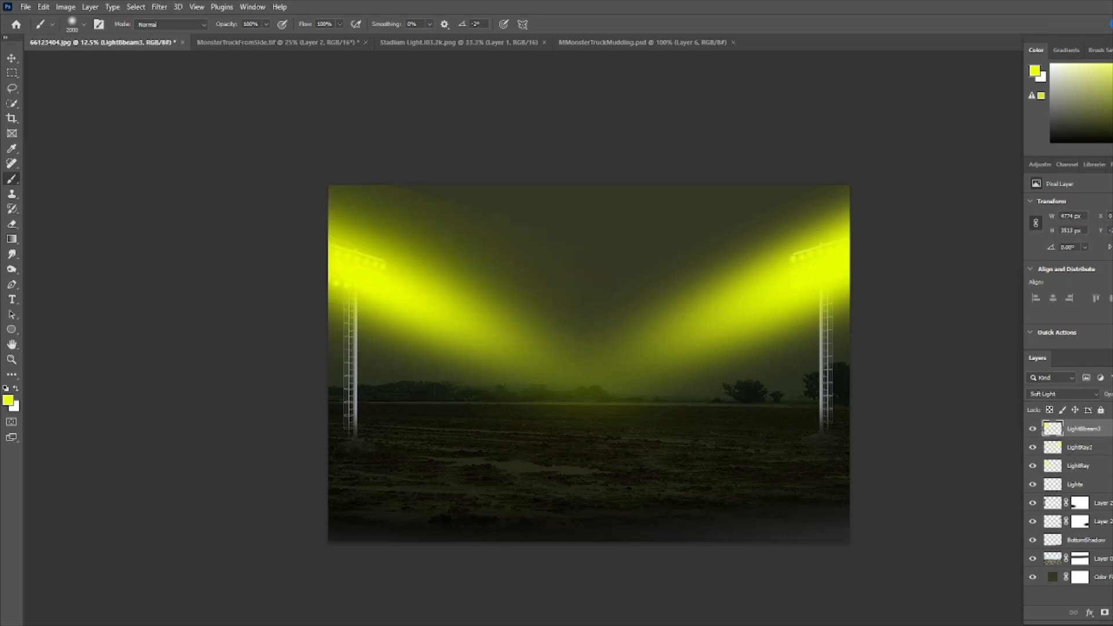
# - Add a new layer named LightBeam4 and paint a large glow over the right light's lamps
pyautogui.hotkey('ctrl', 'alt', 'shift', 'n')
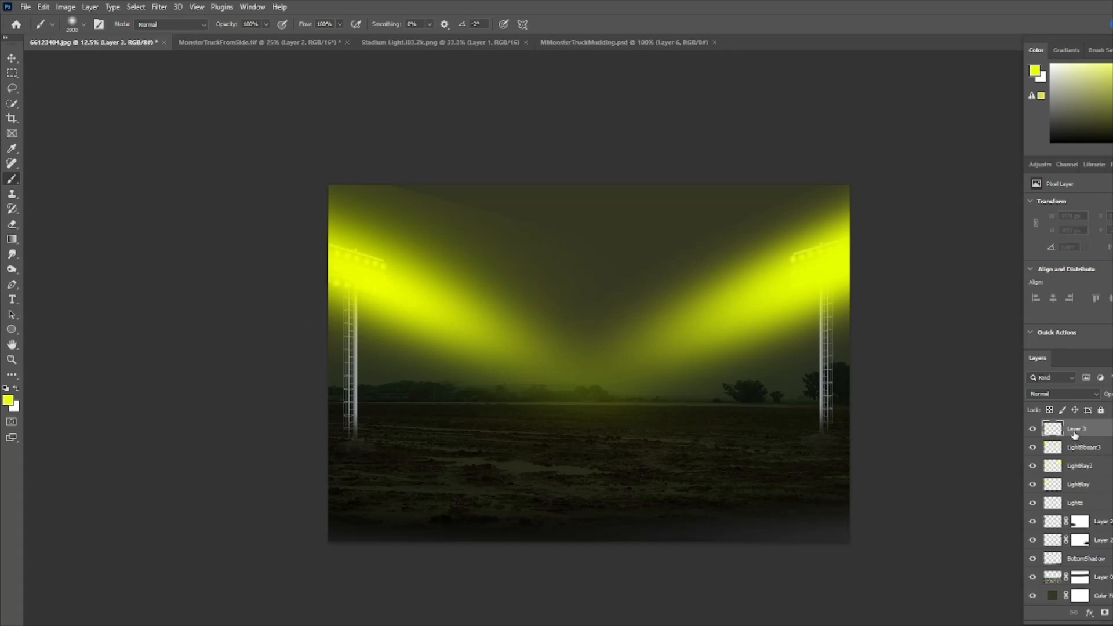
pyautogui.doubleClick(1077, 434)
pyautogui.write('LightBeam4')
pyautogui.press('Return')
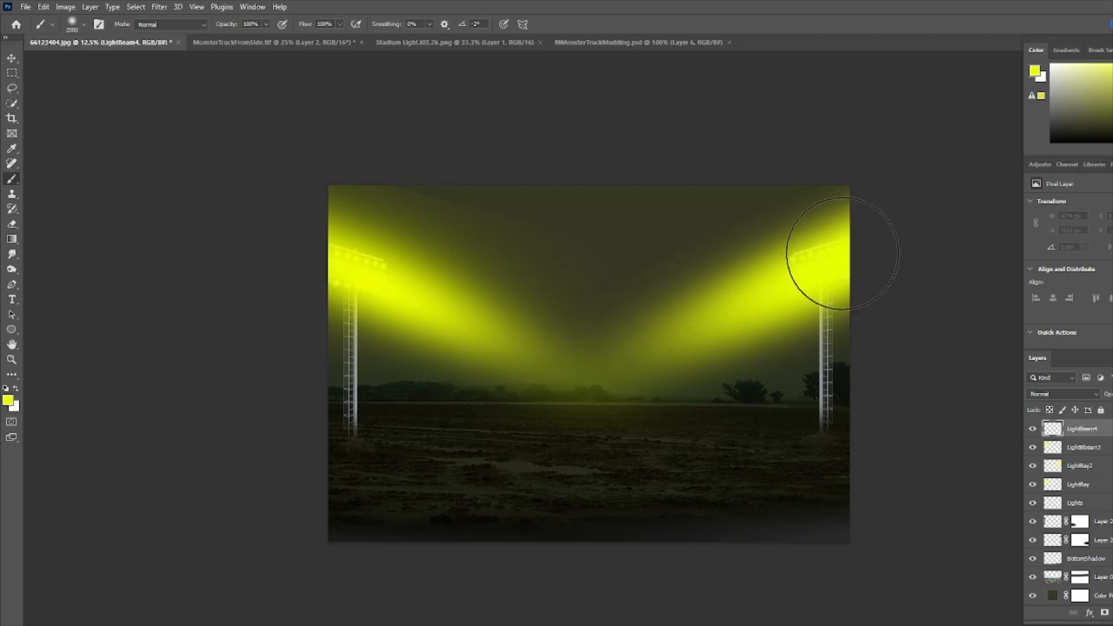
pyautogui.moveTo(842, 253); pyautogui.dragTo(840, 253)
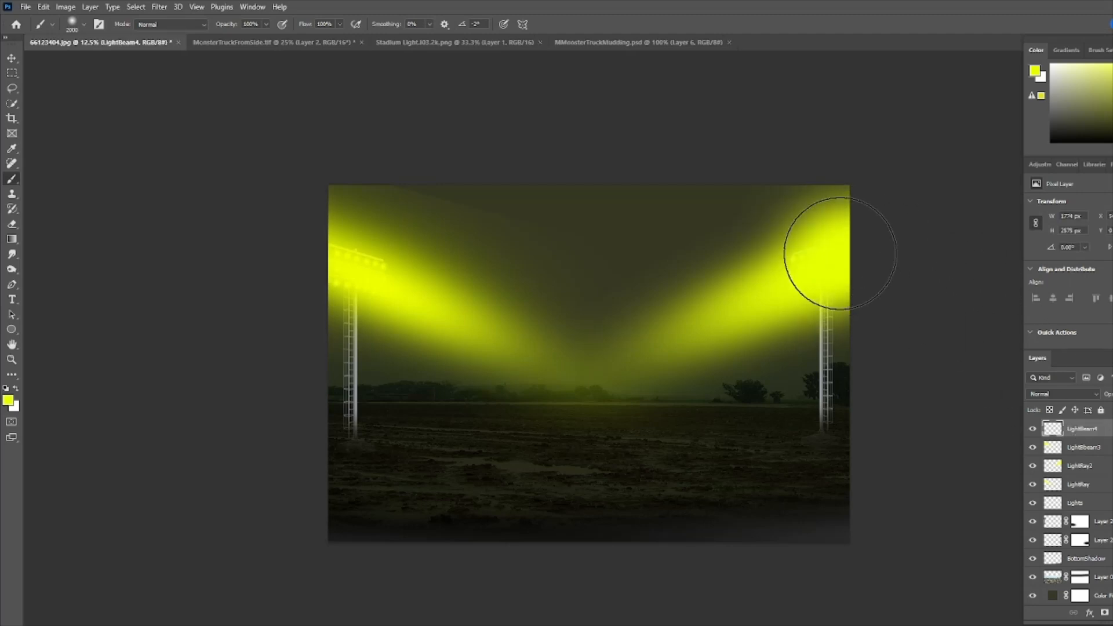
pyautogui.click(839, 264)
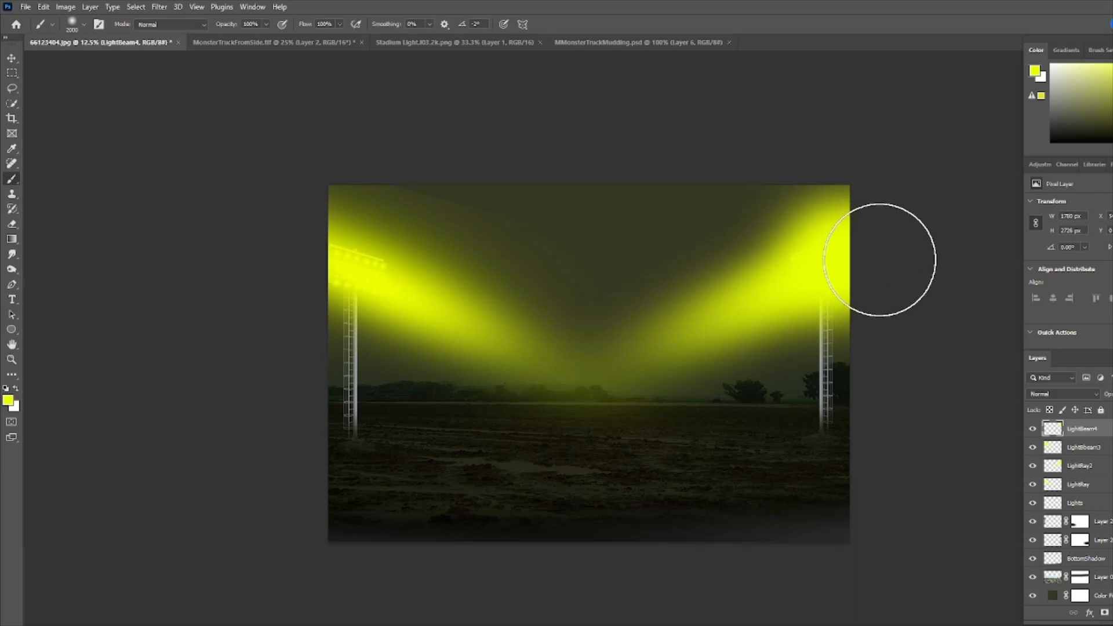
# - Distort the right glow on LightBeam4 into a wide beam reaching toward the middle of the field
pyautogui.hotkey('ctrl', 't')
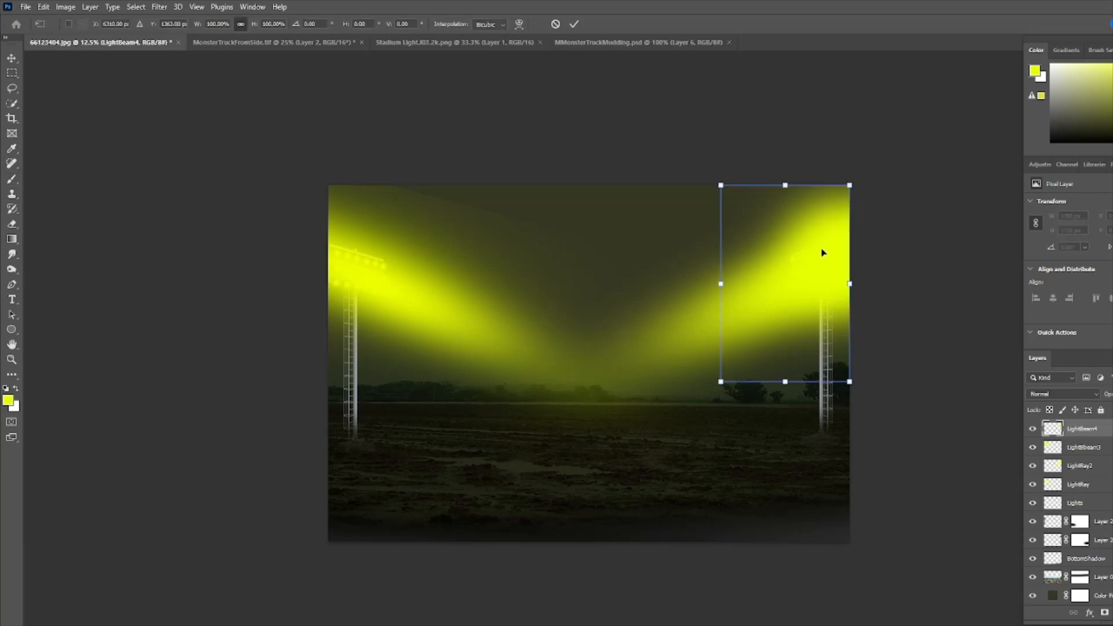
pyautogui.rightClick(824, 252)
pyautogui.click(843, 303)
pyautogui.moveTo(722, 283); pyautogui.dragTo(544, 379)
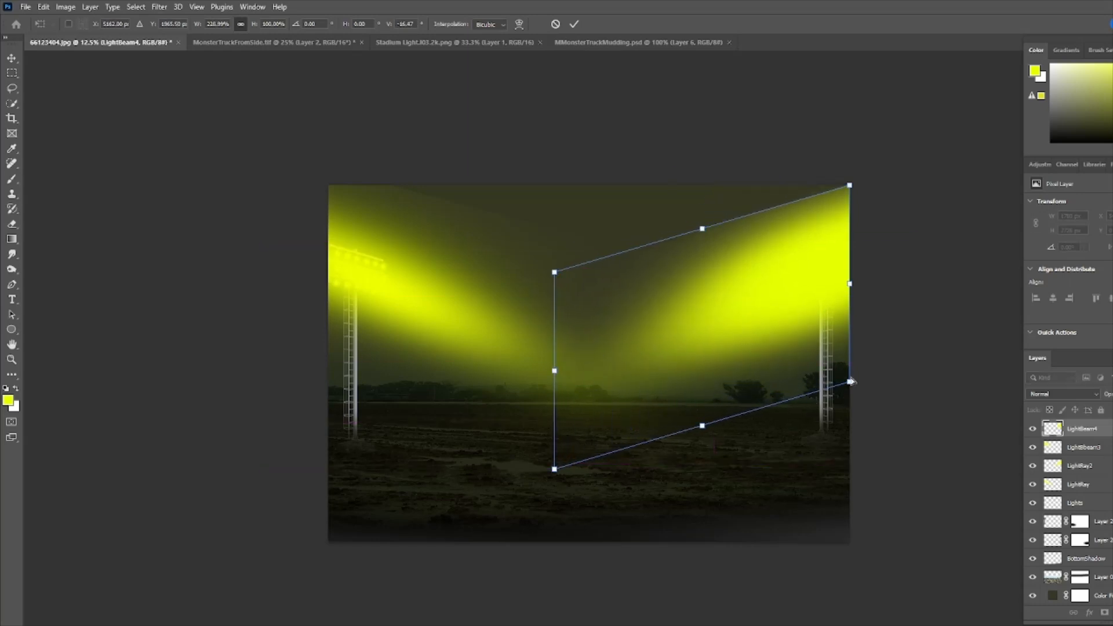
pyautogui.moveTo(851, 382); pyautogui.dragTo(855, 408)
pyautogui.moveTo(851, 191); pyautogui.dragTo(867, 167)
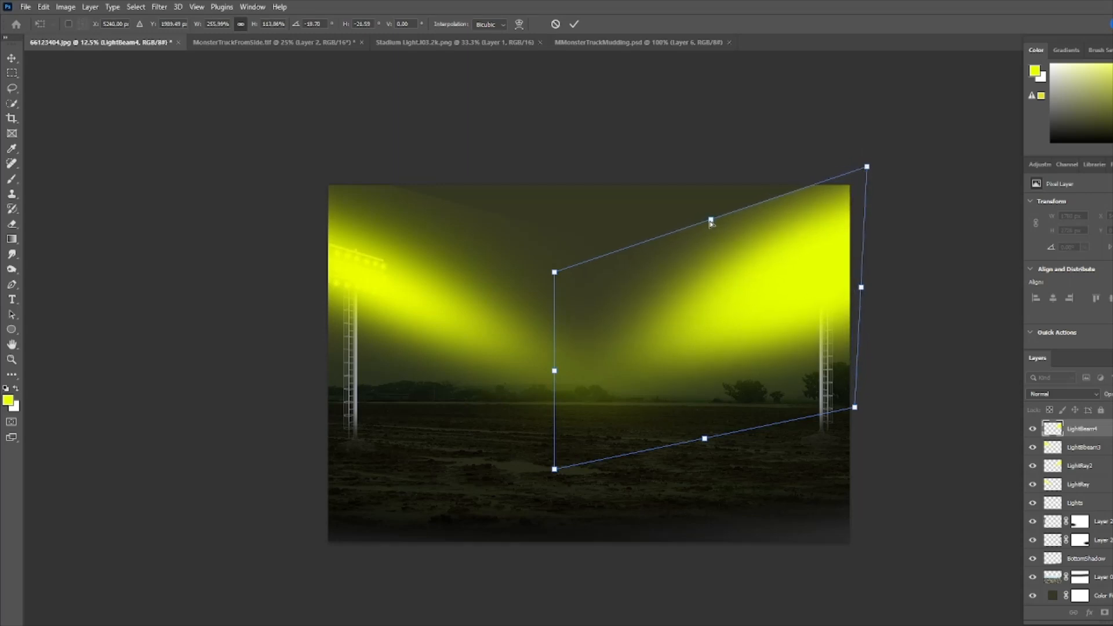
pyautogui.click(573, 24)
# - Set LightBeam4's blend mode to Soft Light and toggle its visibility to compare the effect
pyautogui.click(1096, 396)
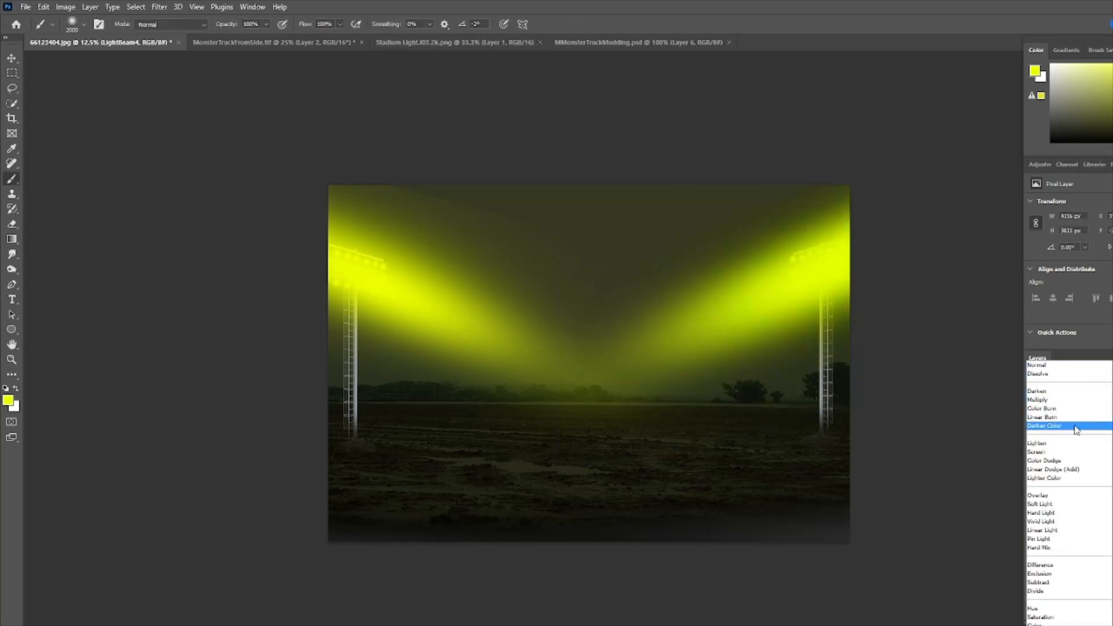
pyautogui.click(1051, 505)
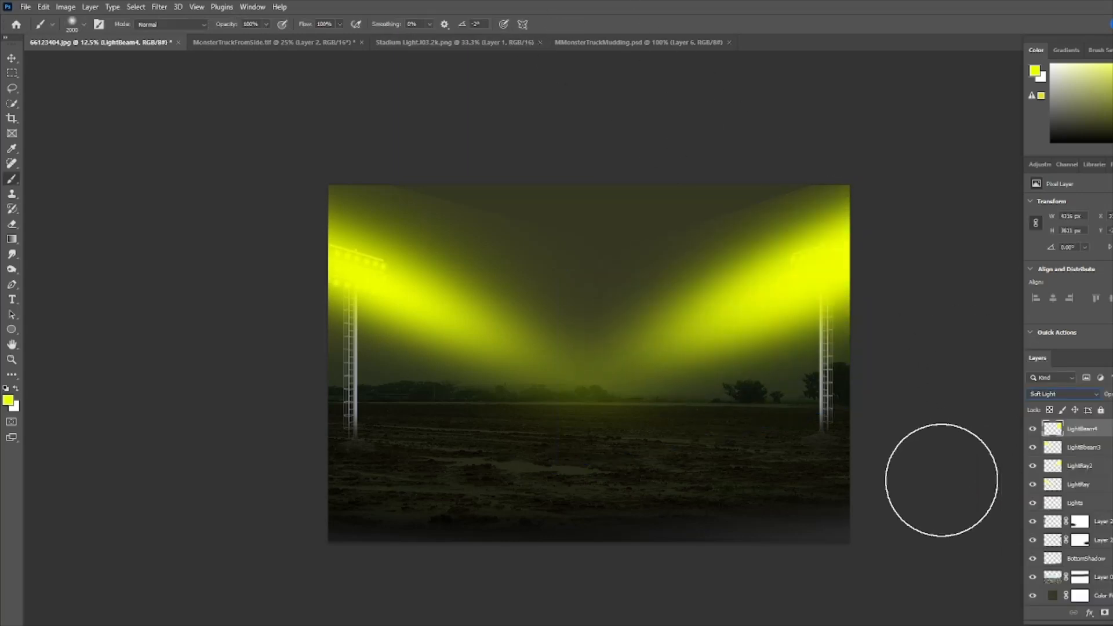
pyautogui.click(1034, 431)
pyautogui.click(1033, 430)
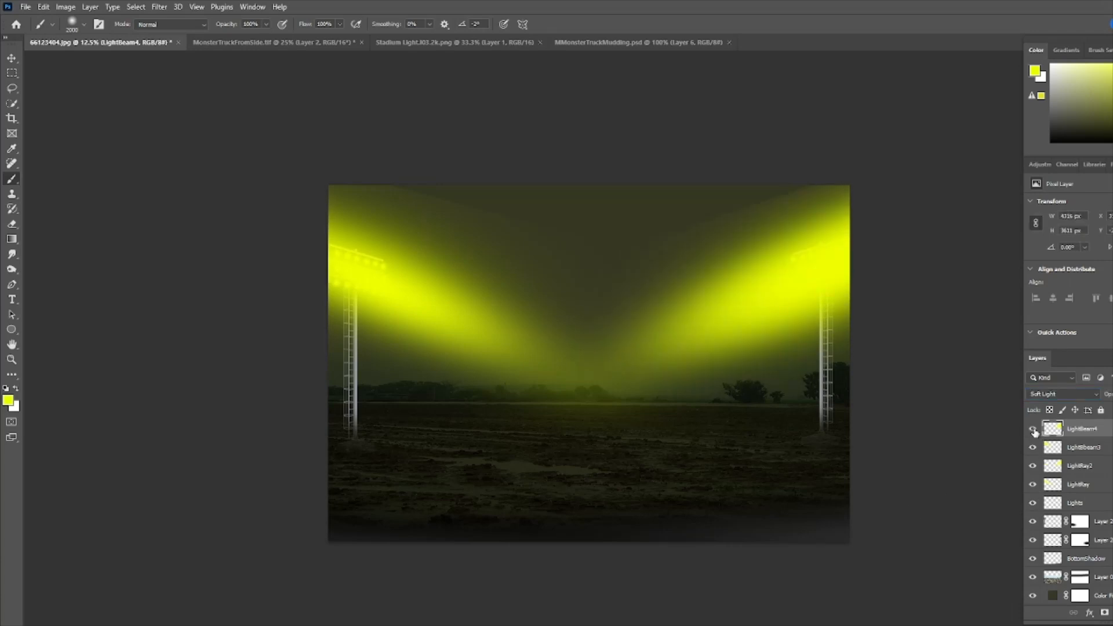
pyautogui.click(1034, 429)
pyautogui.click(1034, 429)
pyautogui.click(1034, 429)
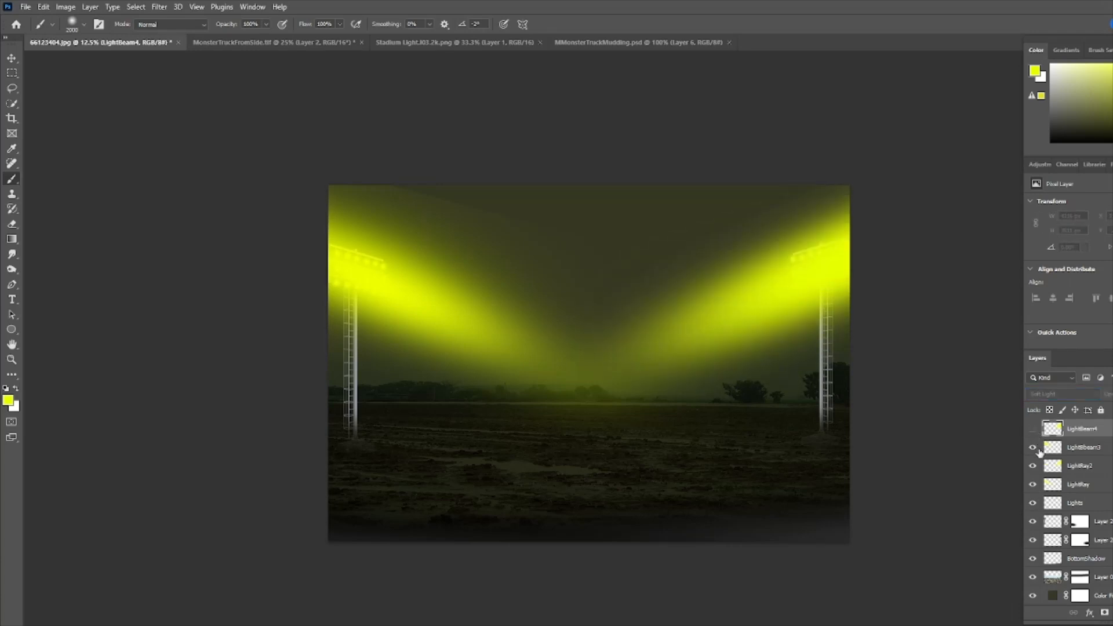
pyautogui.click(1034, 430)
pyautogui.click(1033, 429)
pyautogui.click(1032, 430)
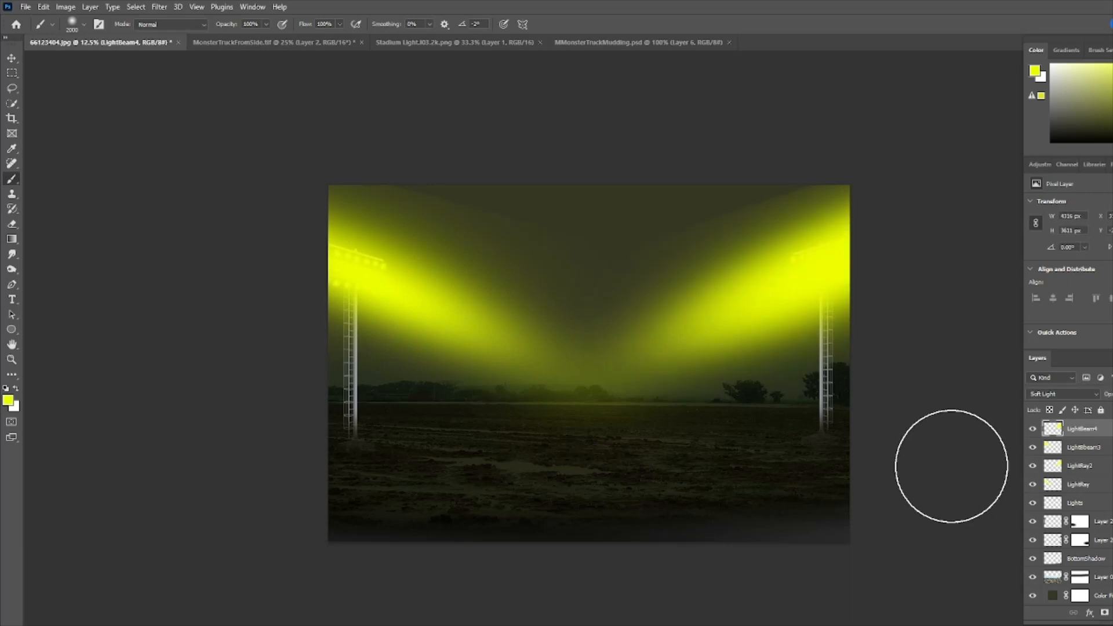
# - Nudge the LightBeam4 glow slightly downward with Free Transform and commit it
pyautogui.hotkey('ctrl', 't')
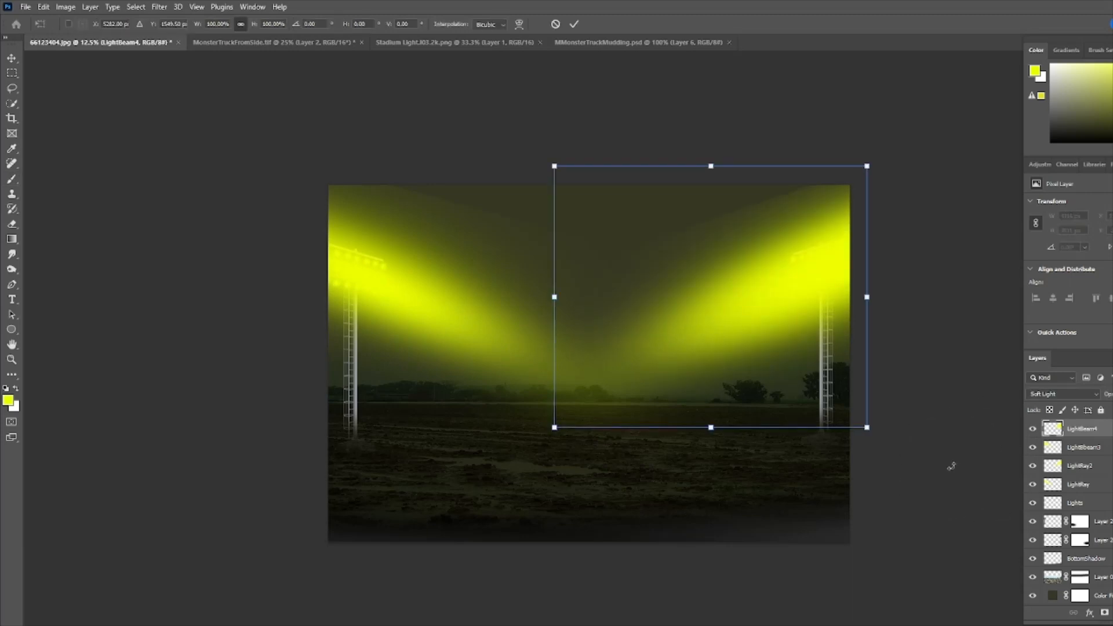
pyautogui.press('Down')
pyautogui.press('Down')
pyautogui.press('Down')
pyautogui.press('Down')
pyautogui.press('Down')
pyautogui.press('Down')
pyautogui.press('Down')
pyautogui.press('Down')
pyautogui.press('Down')
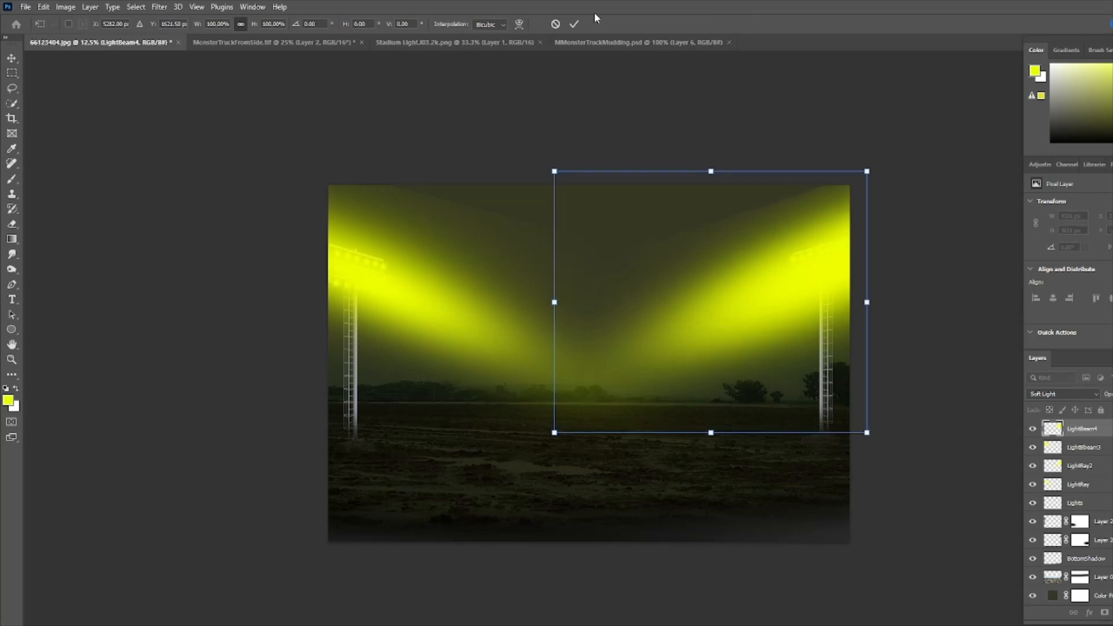
pyautogui.click(573, 25)
# - Add layer masks to LightBeam3 and LightBeam4, setting the brush opacity to 47%
pyautogui.press('b')
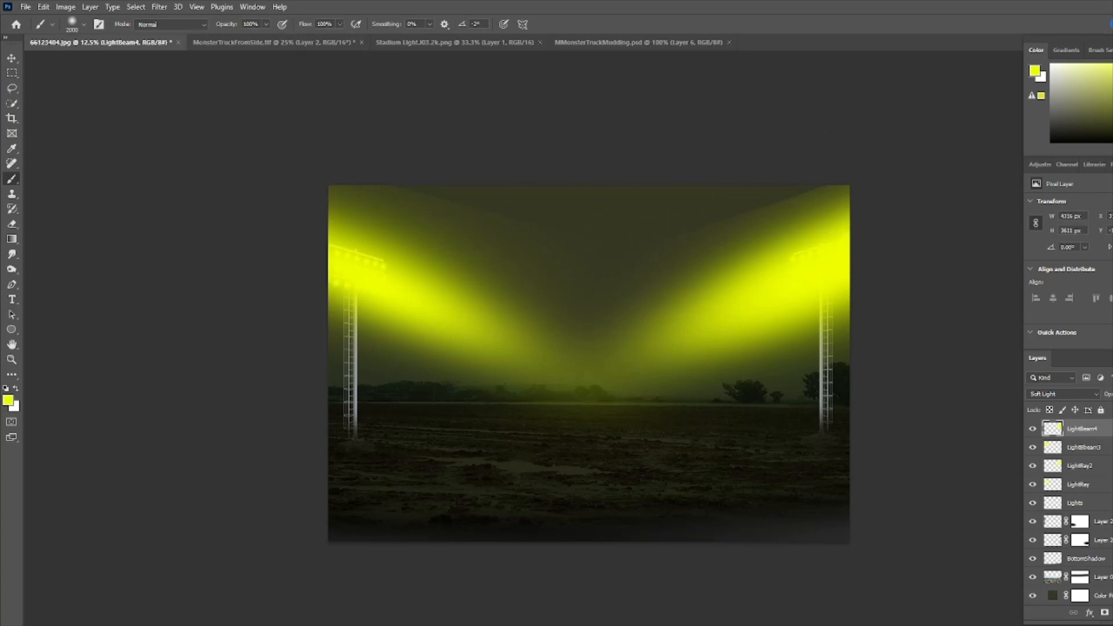
pyautogui.click(1109, 451)
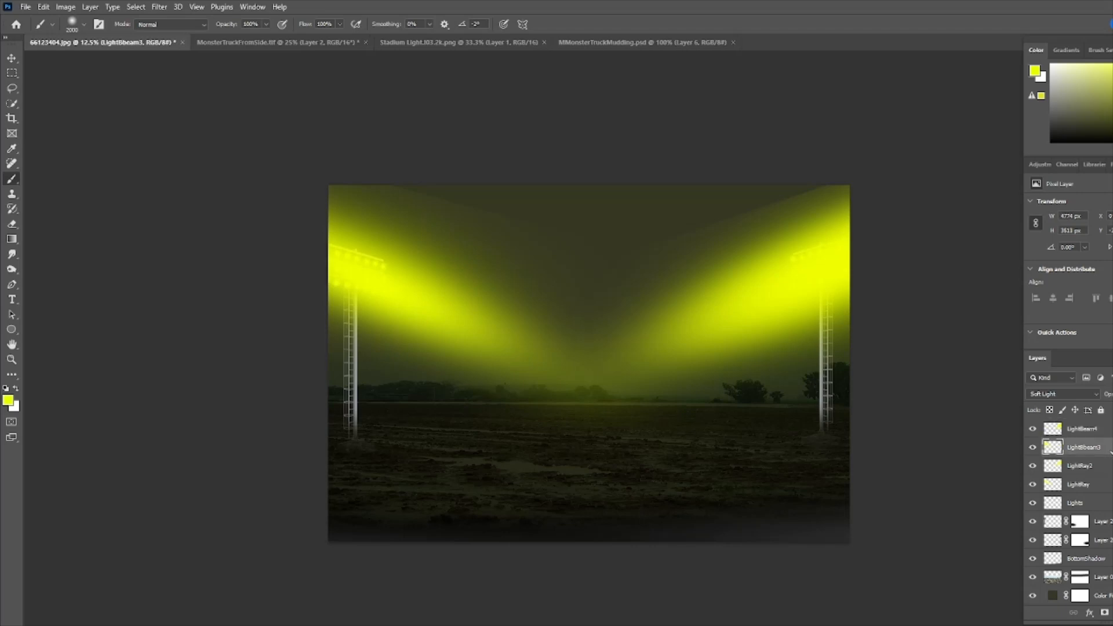
pyautogui.click(1104, 612)
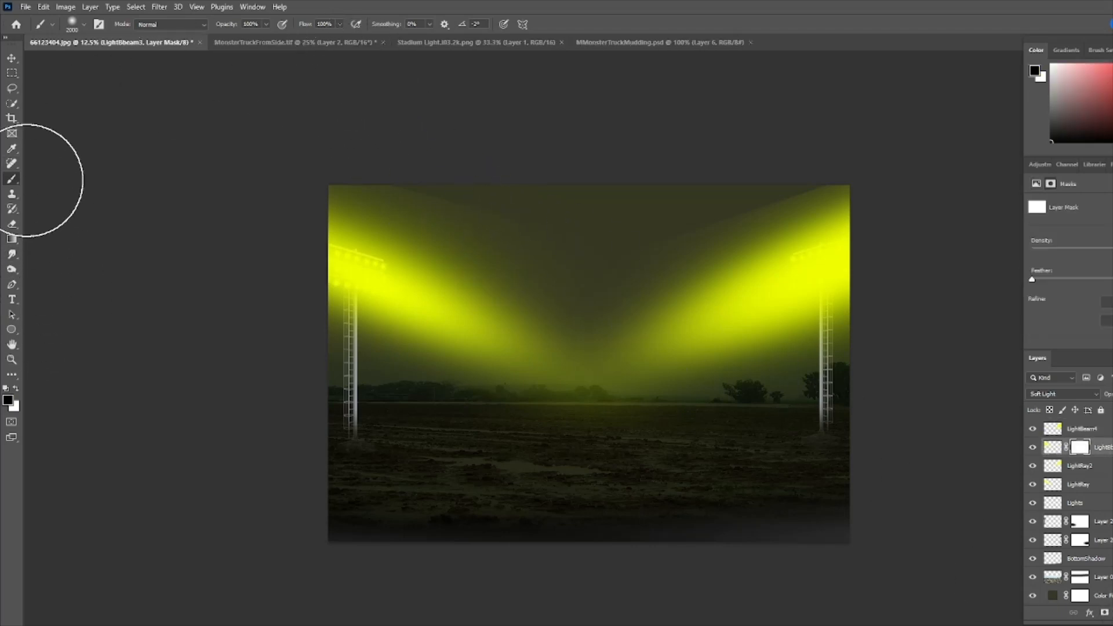
pyautogui.click(264, 24)
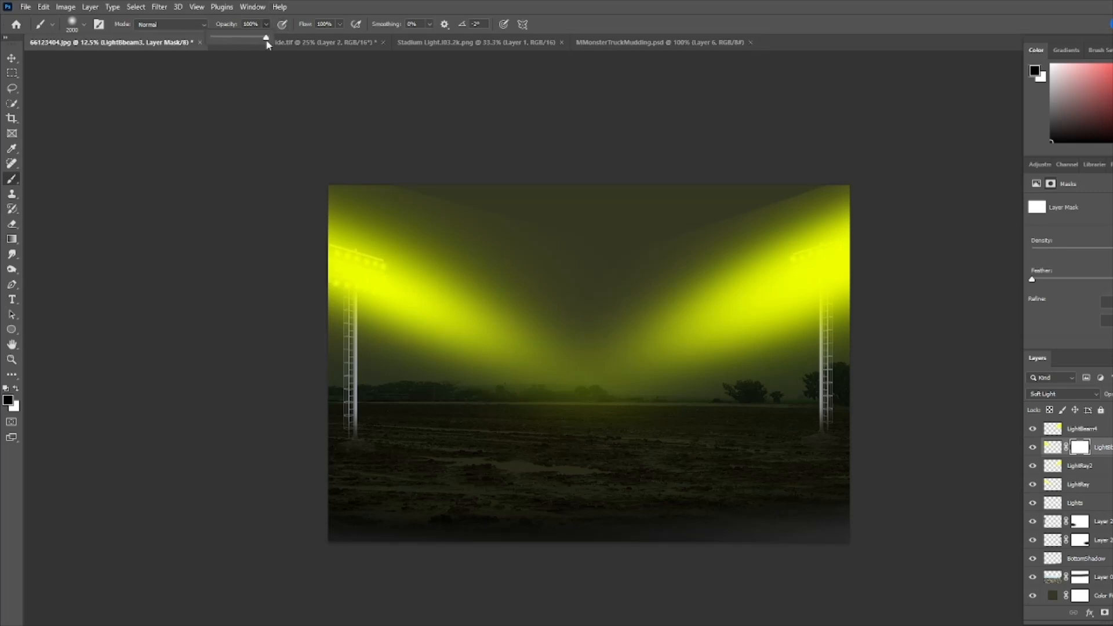
pyautogui.moveTo(268, 38); pyautogui.dragTo(238, 41)
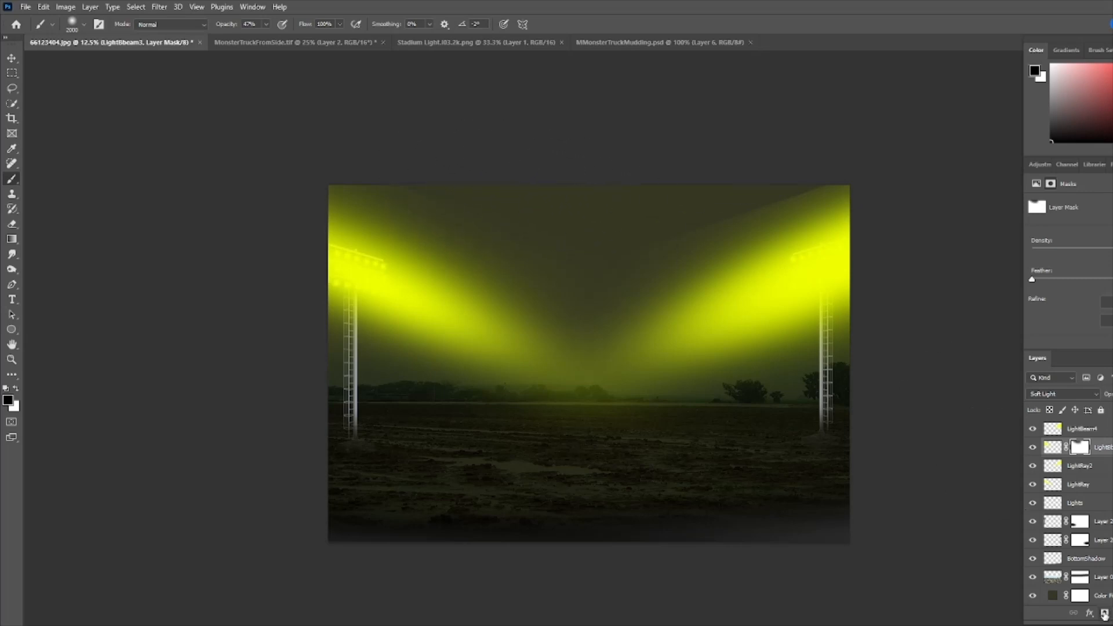
pyautogui.click(1079, 429)
pyautogui.click(1105, 612)
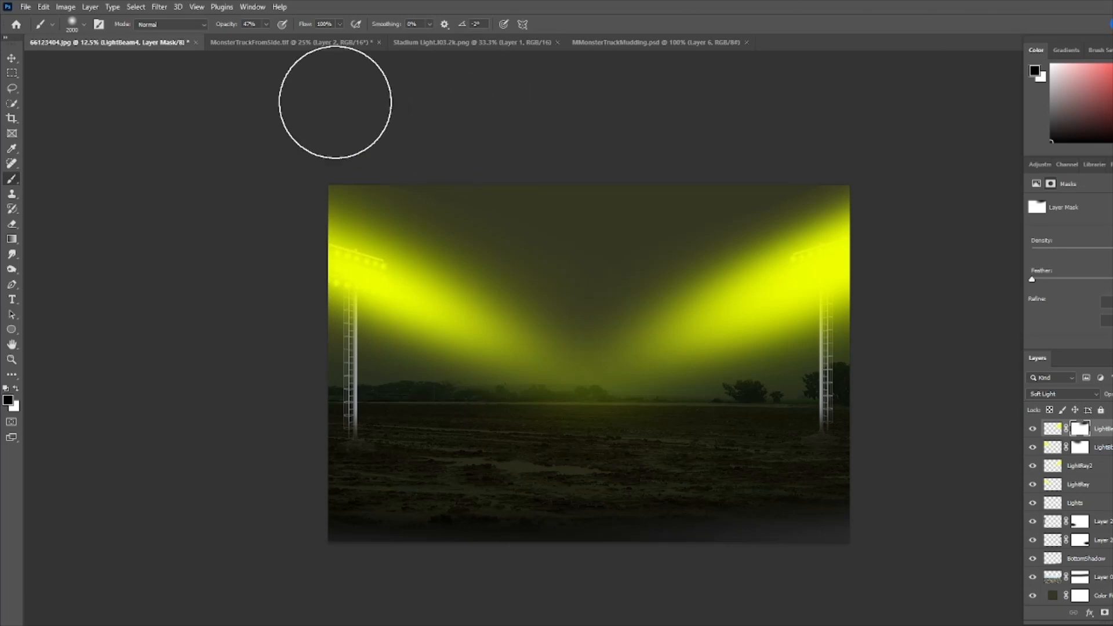
# - Bring the monster truck from MonsterTruckFromSide.tif into the composite and scale it up to about 126% over the field's center
pyautogui.click(290, 39)
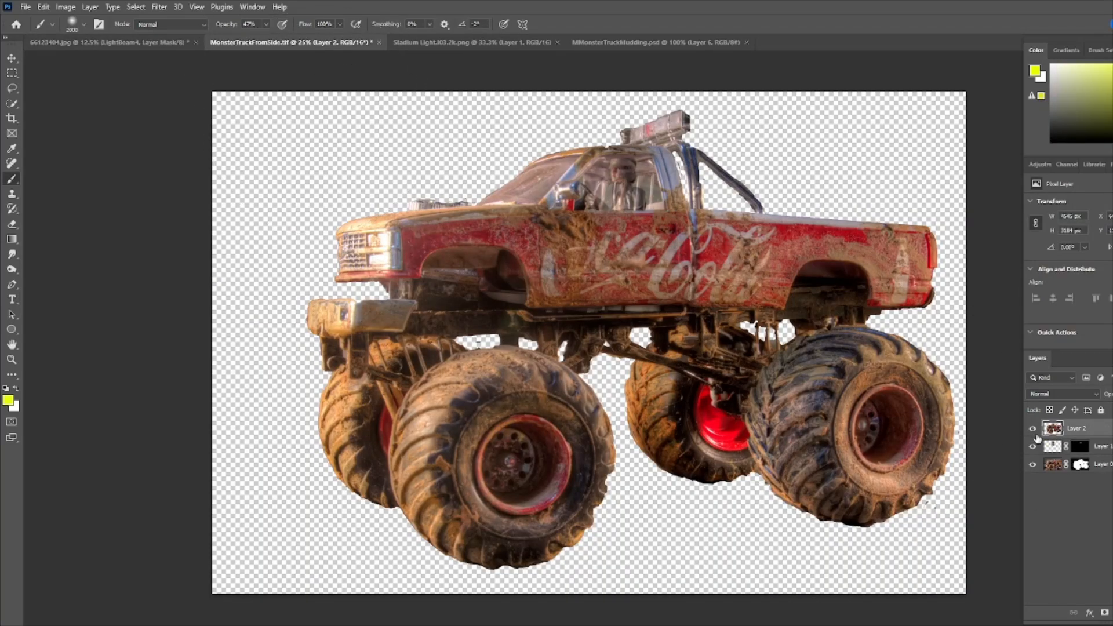
pyautogui.moveTo(1053, 432); pyautogui.dragTo(587, 394)
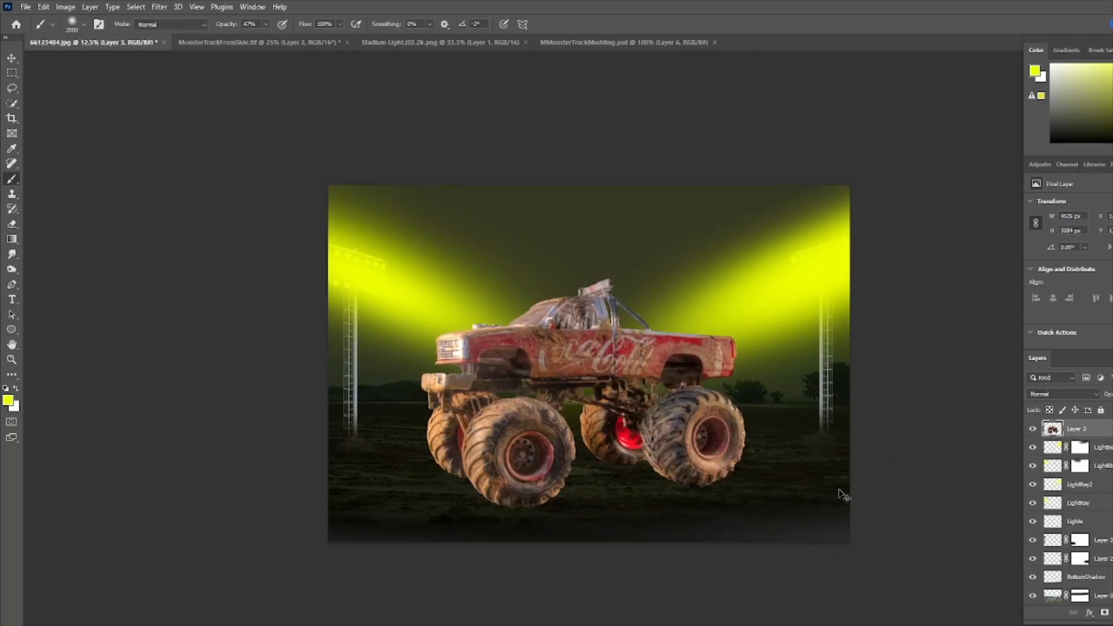
pyautogui.hotkey('ctrl', 't')
pyautogui.moveTo(748, 279); pyautogui.dragTo(816, 230)
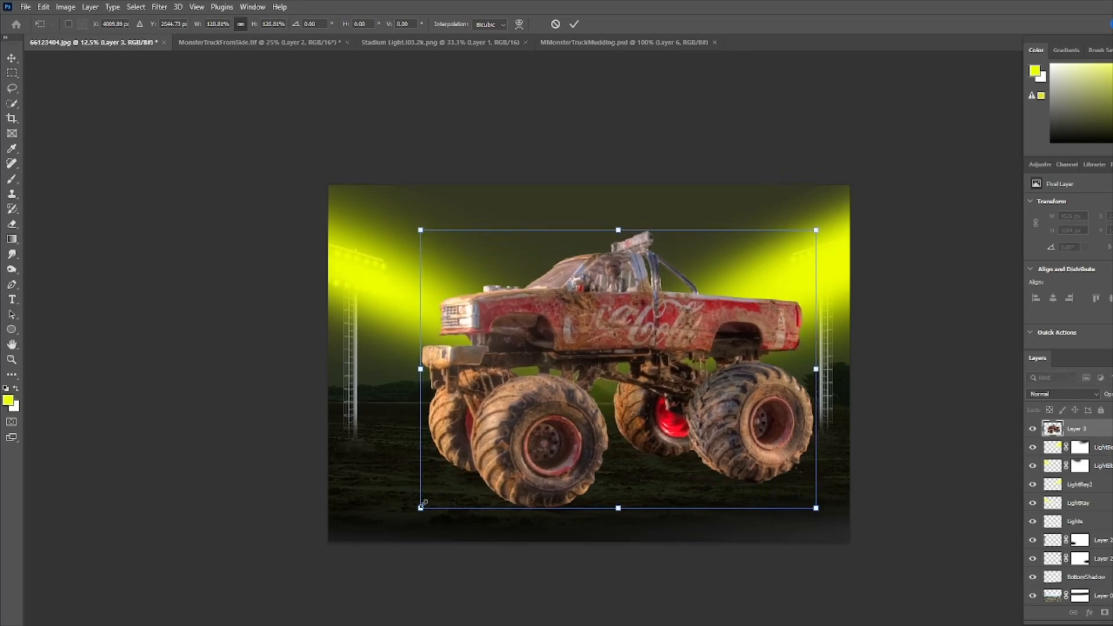
pyautogui.moveTo(422, 504); pyautogui.dragTo(373, 541)
pyautogui.moveTo(593, 442); pyautogui.dragTo(582, 422)
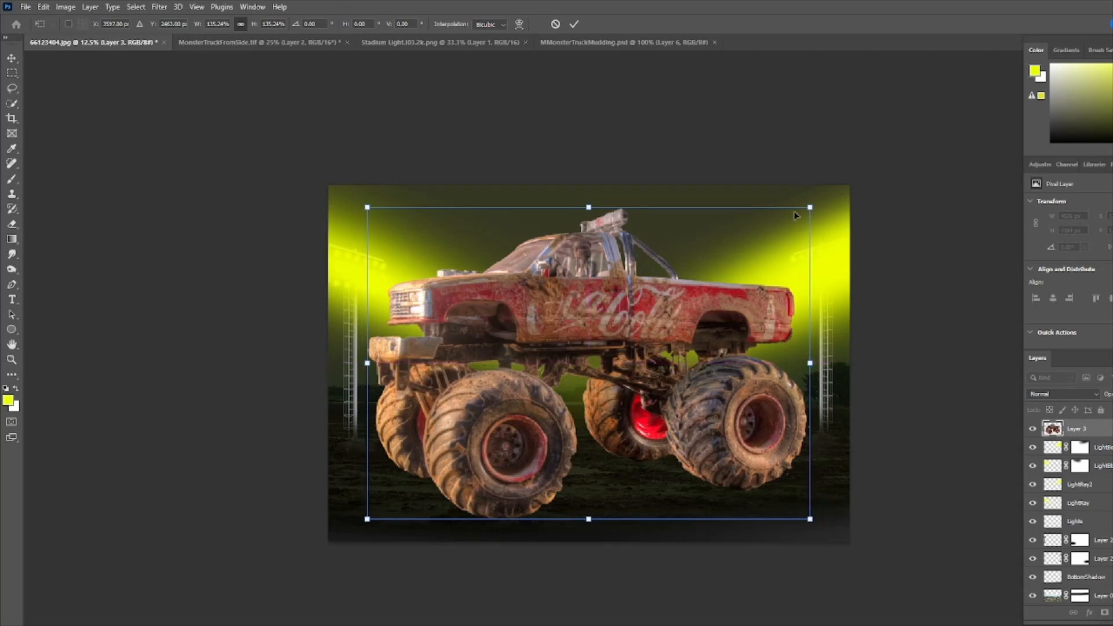
pyautogui.moveTo(810, 205); pyautogui.dragTo(778, 228)
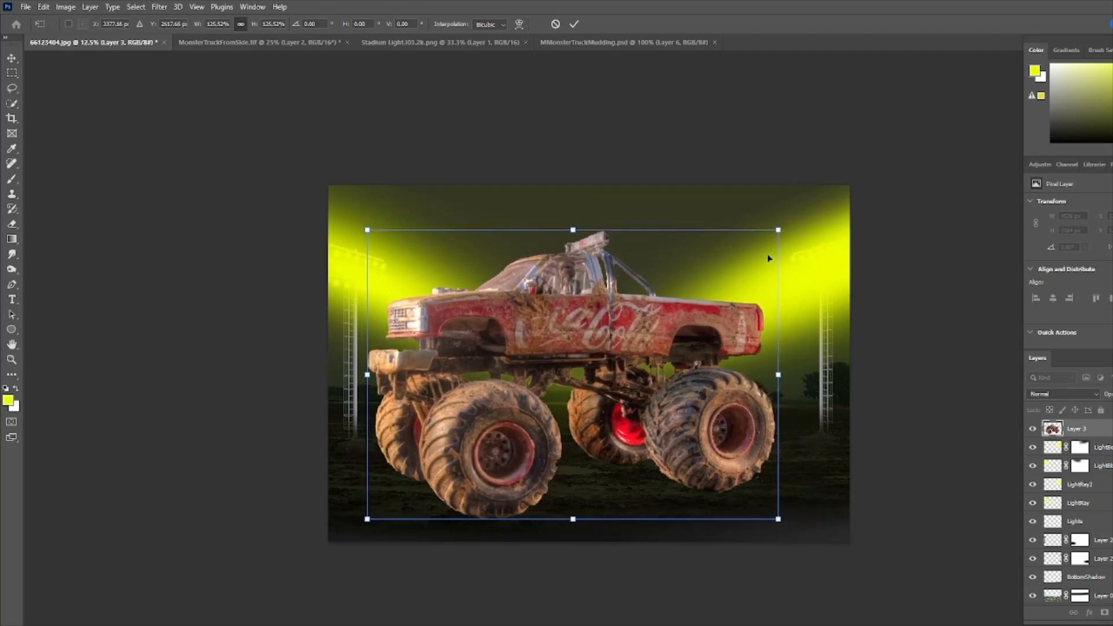
pyautogui.moveTo(706, 310); pyautogui.dragTo(711, 305)
pyautogui.click(574, 24)
# - Add a layer mask to the truck layer and reduce the brush size to 300
pyautogui.press('b')
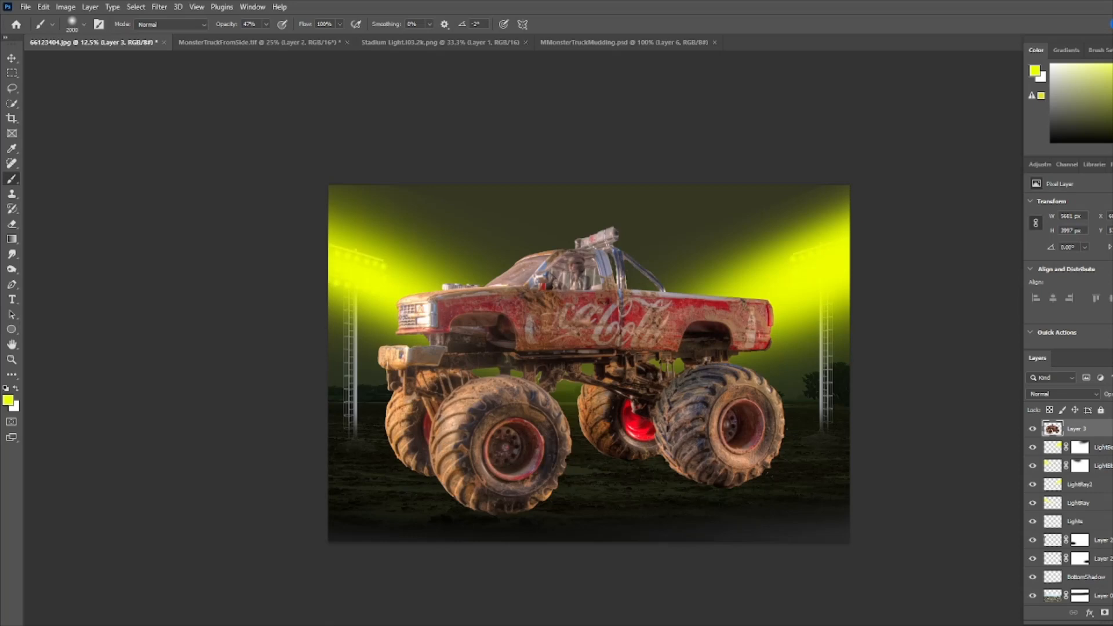
pyautogui.click(1105, 613)
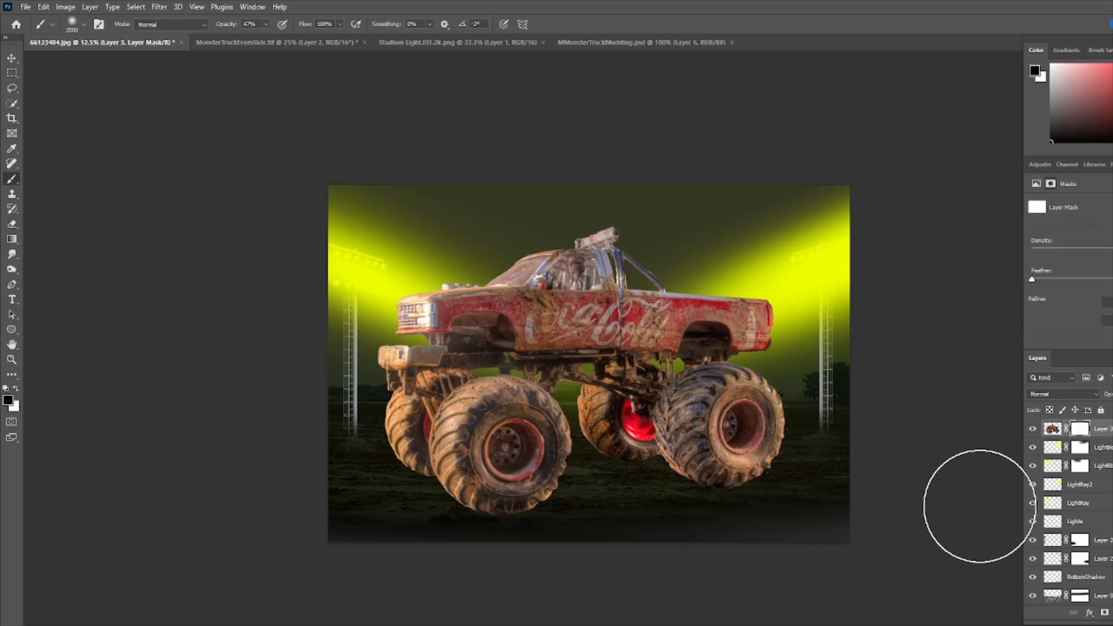
pyautogui.press('[')
pyautogui.press('[')
pyautogui.press('[')
pyautogui.press('[')
pyautogui.press('[')
pyautogui.press('[')
pyautogui.press('[')
pyautogui.press('[')
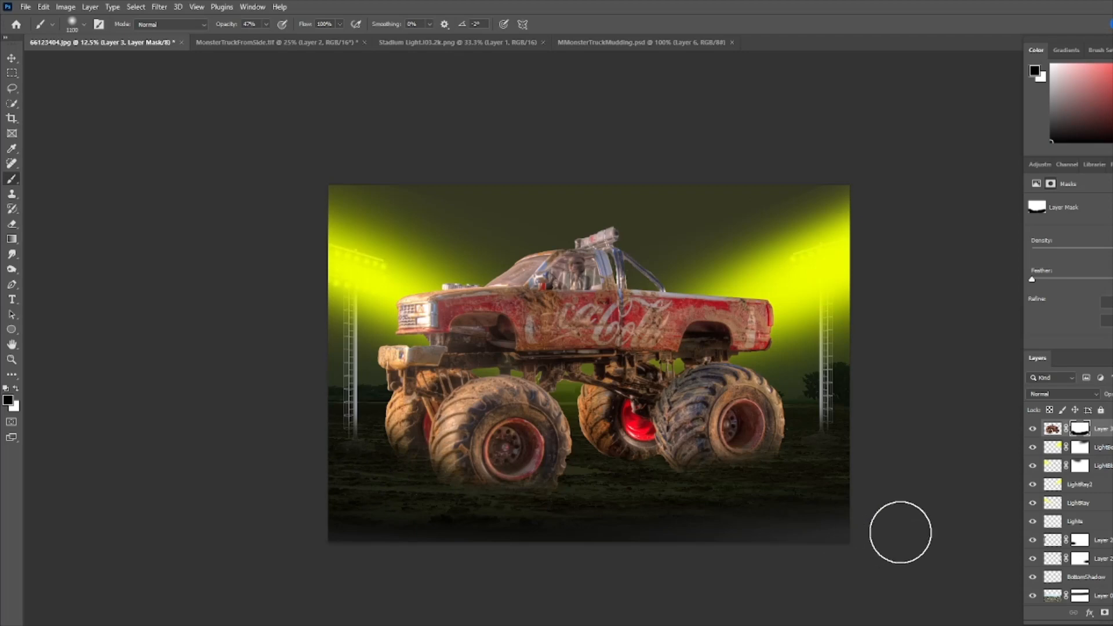
pyautogui.press('[')
pyautogui.press('[')
pyautogui.press('[')
pyautogui.press('[')
pyautogui.press('[')
pyautogui.press('[')
pyautogui.press('[')
pyautogui.press('[')
pyautogui.press('[')
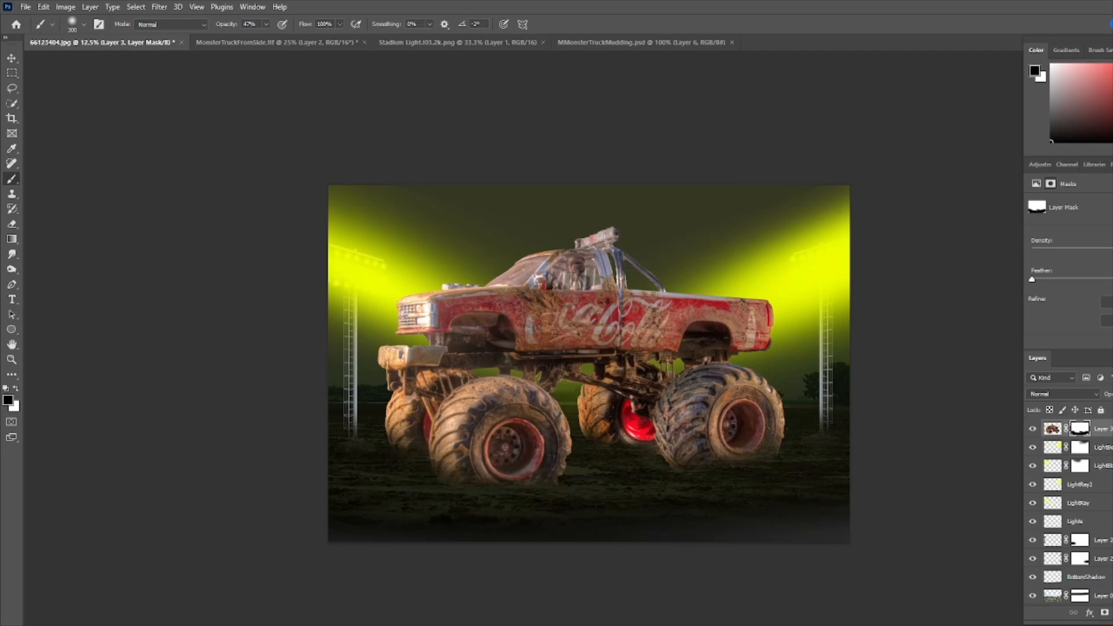
# - Duplicate the truck layer and apply a Spin Blur centered on the front left wheel
pyautogui.moveTo(1090, 428); pyautogui.dragTo(1105, 613)
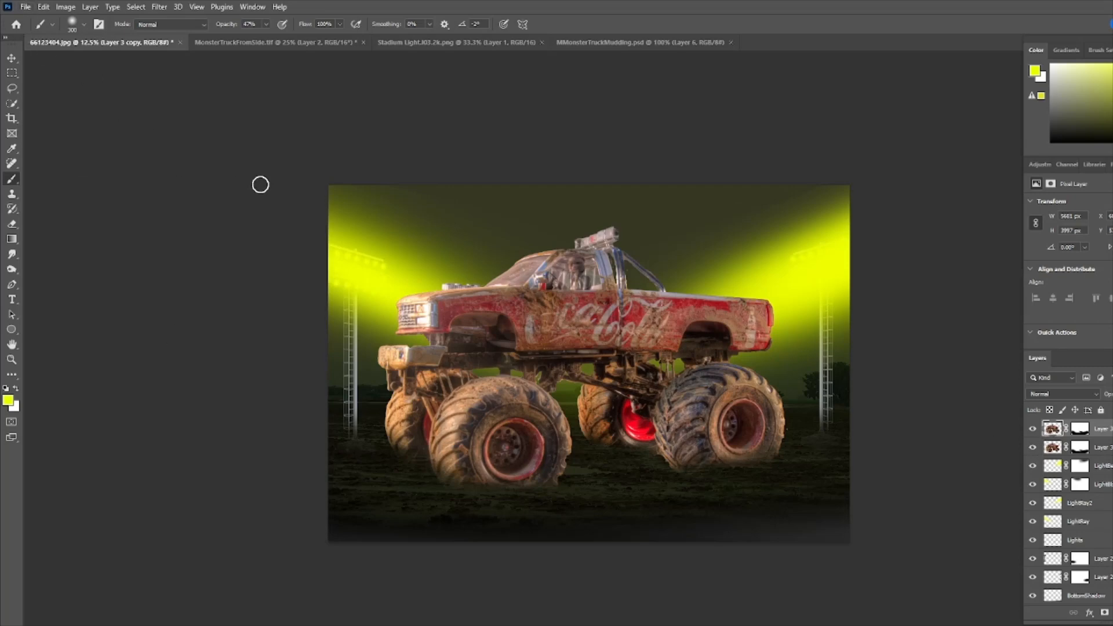
pyautogui.click(160, 8)
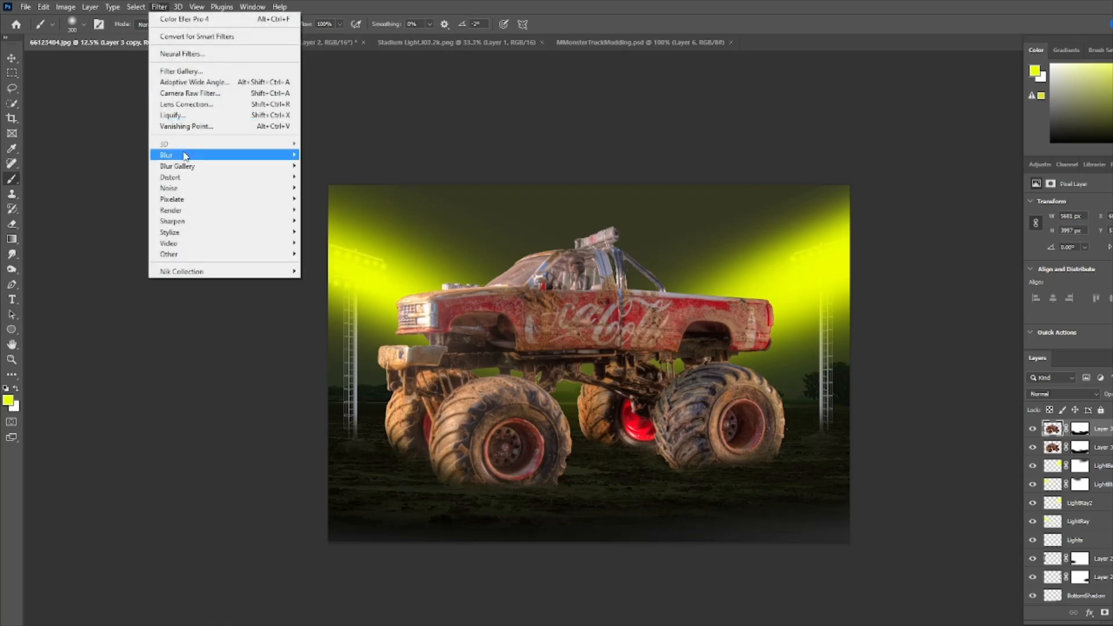
pyautogui.moveTo(189, 168)
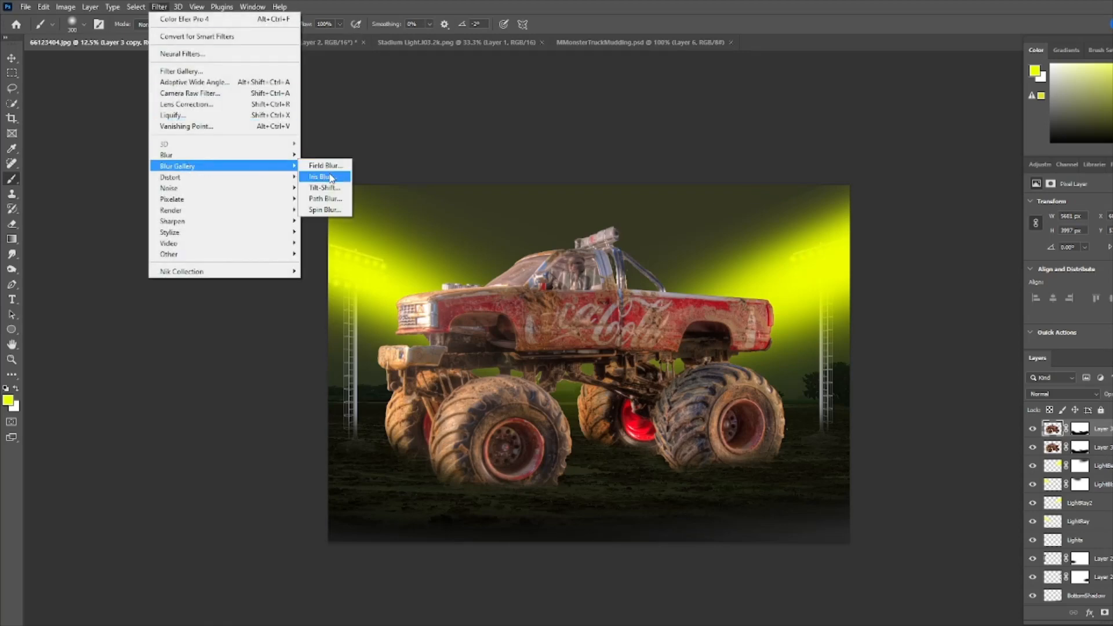
pyautogui.click(326, 210)
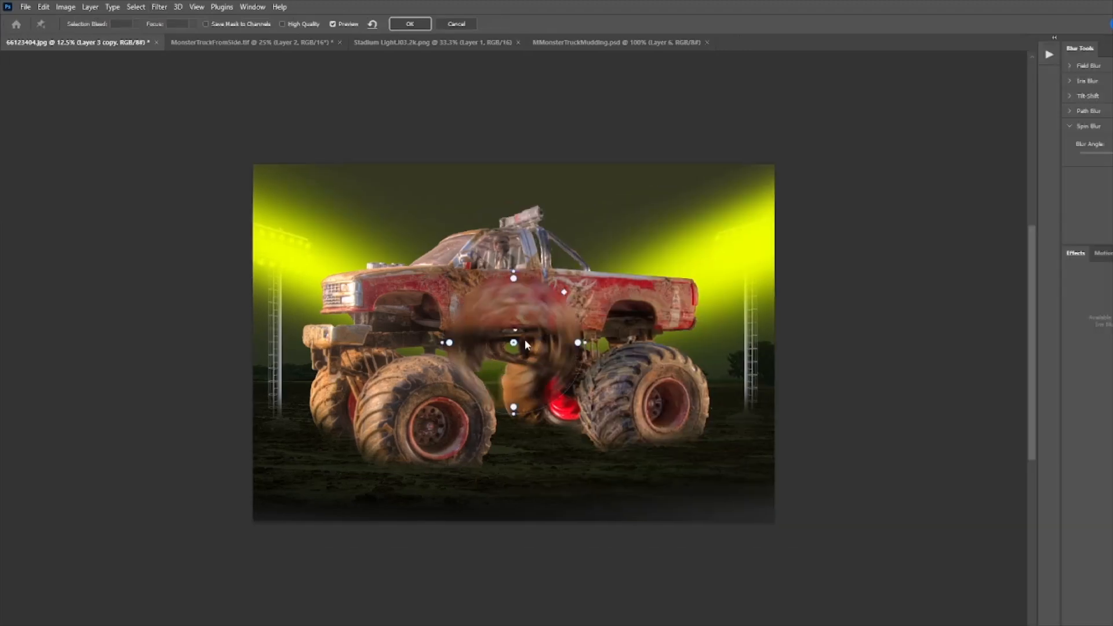
pyautogui.moveTo(514, 344); pyautogui.dragTo(429, 426)
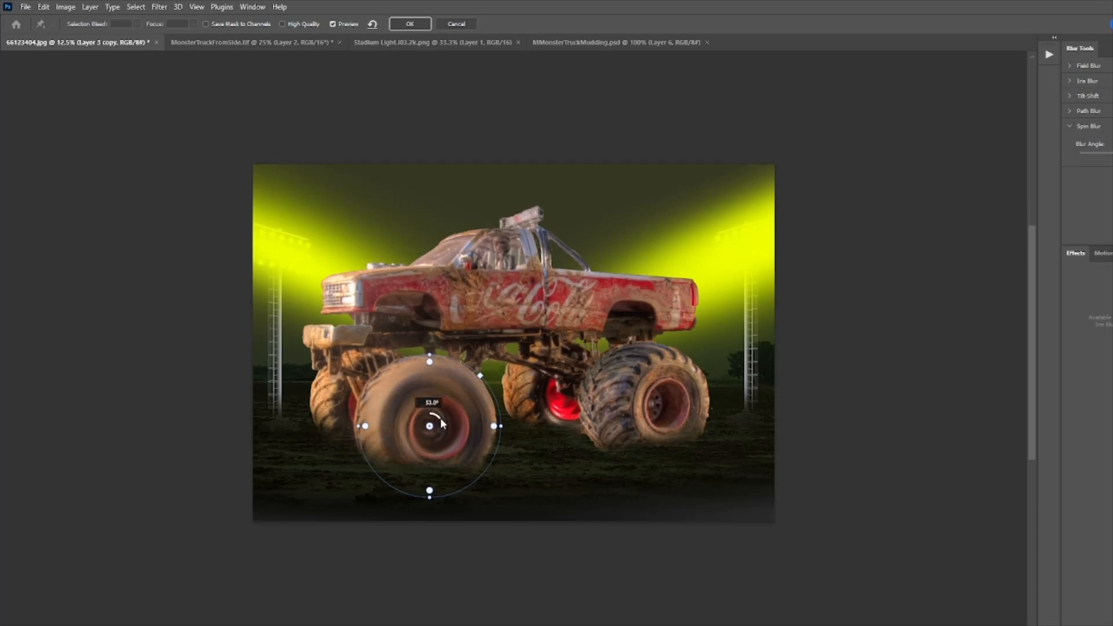
pyautogui.moveTo(432, 423)
pyautogui.mouseDown()
pyautogui.moveTo(439, 441)
pyautogui.moveTo(432, 418)
pyautogui.mouseUp()
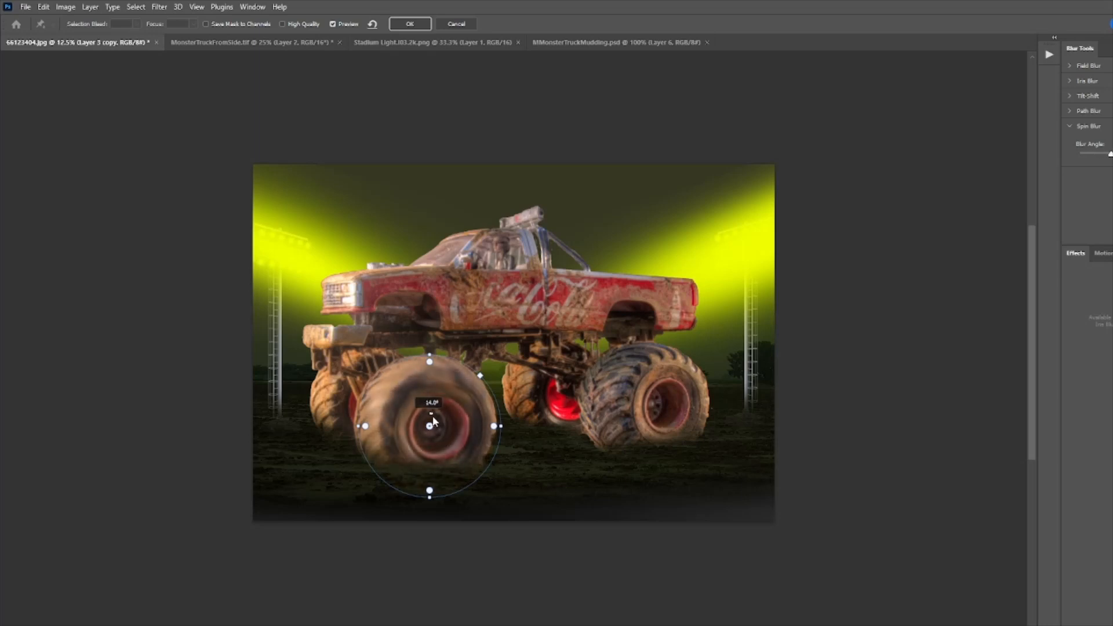
pyautogui.moveTo(435, 421); pyautogui.dragTo(435, 422)
pyautogui.click(414, 25)
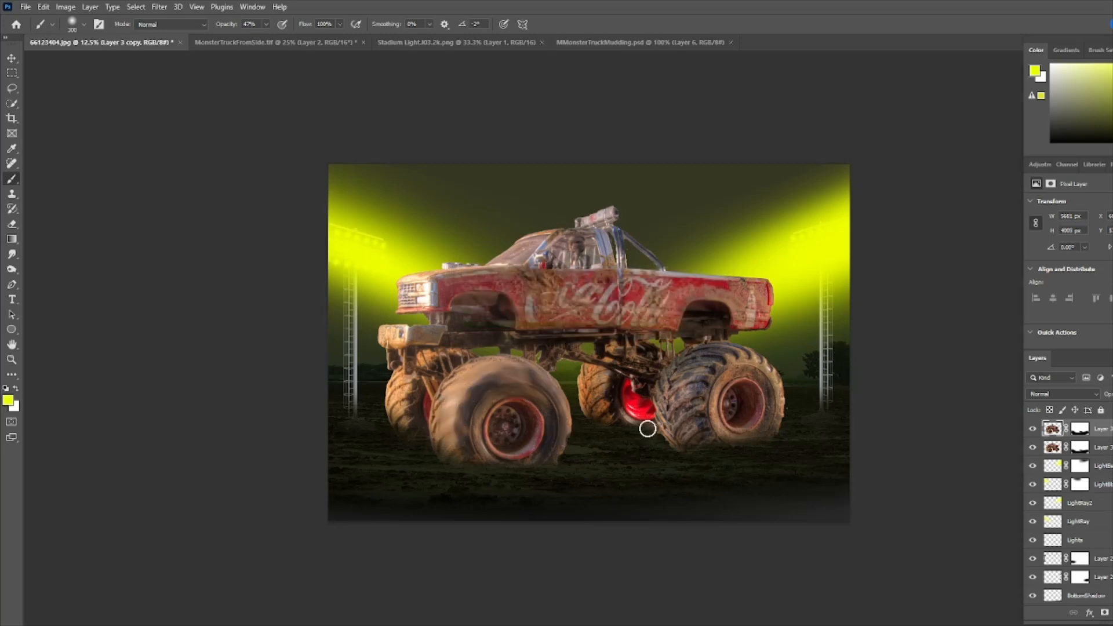
# - Apply a second Spin Blur centered on the front right wheel
pyautogui.click(159, 7)
pyautogui.moveTo(303, 162)
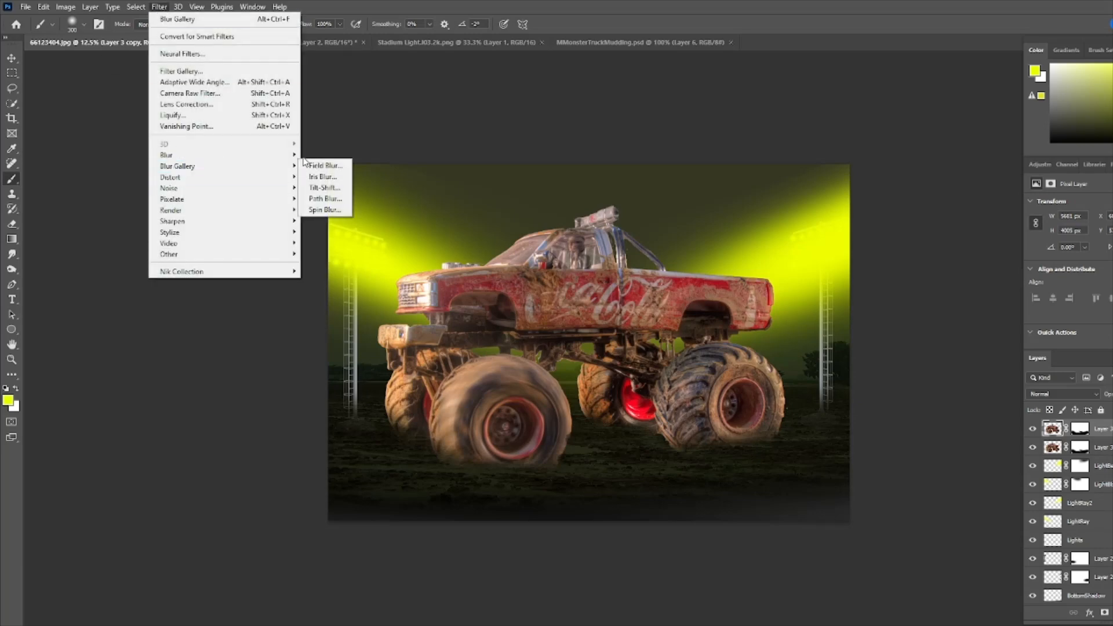
pyautogui.click(324, 210)
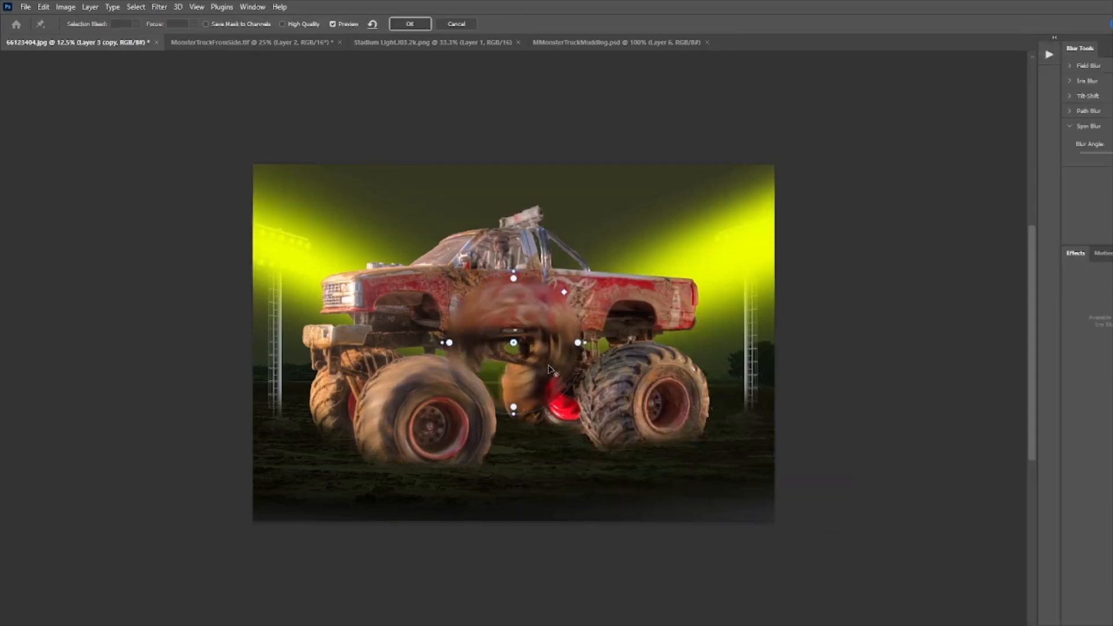
pyautogui.moveTo(522, 347); pyautogui.dragTo(651, 409)
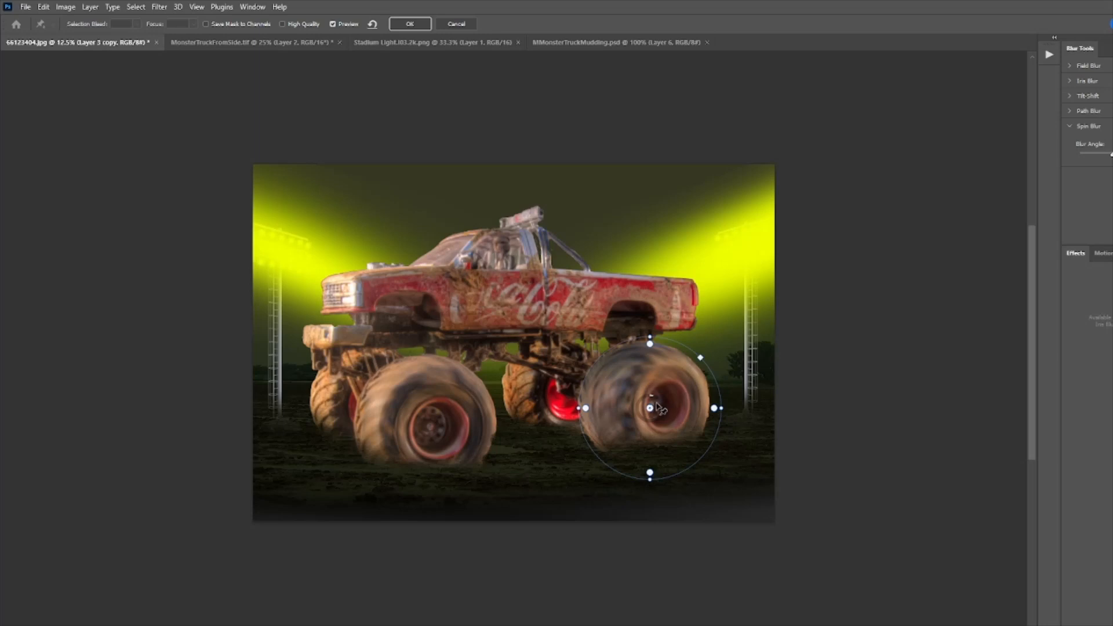
pyautogui.click(411, 24)
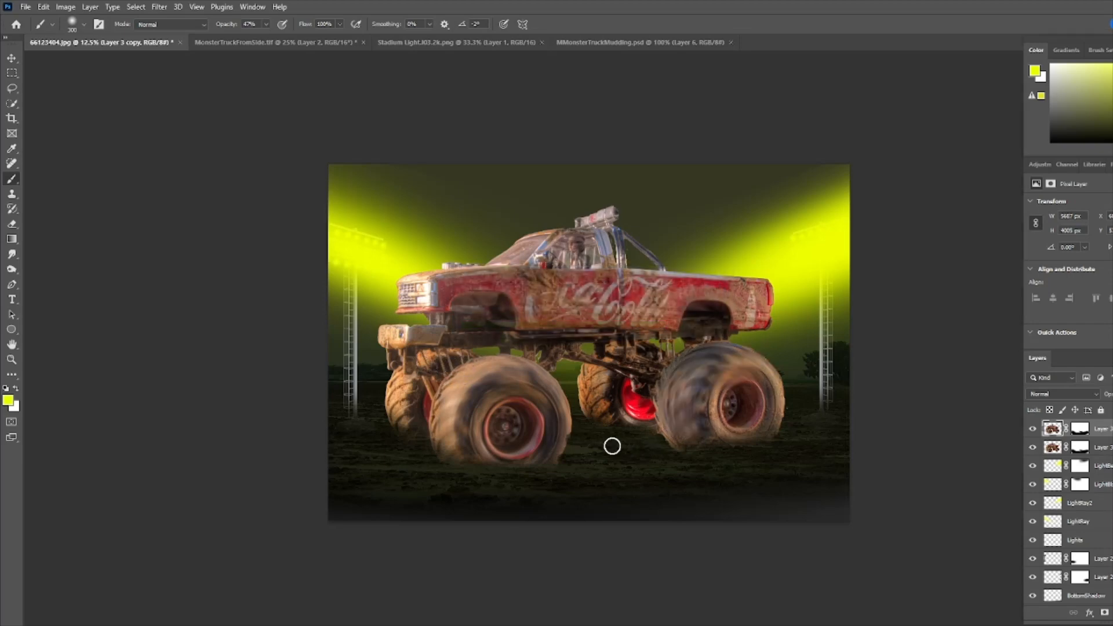
# - Apply a third Spin Blur on the rear left wheel, reshaping the blur ellipse to fit it
pyautogui.click(159, 8)
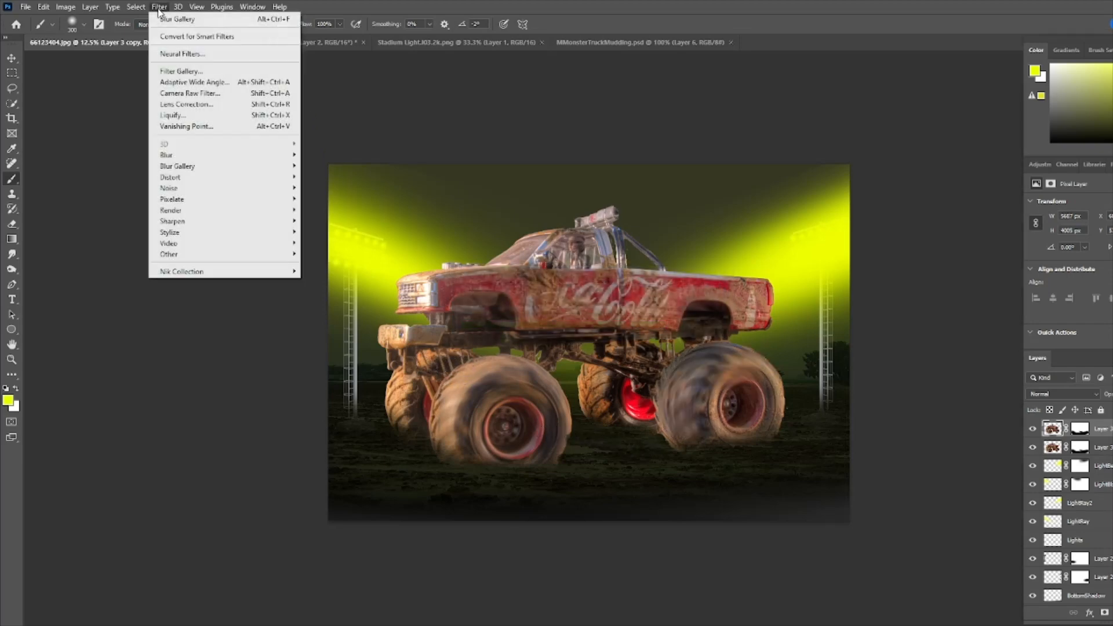
pyautogui.moveTo(293, 155)
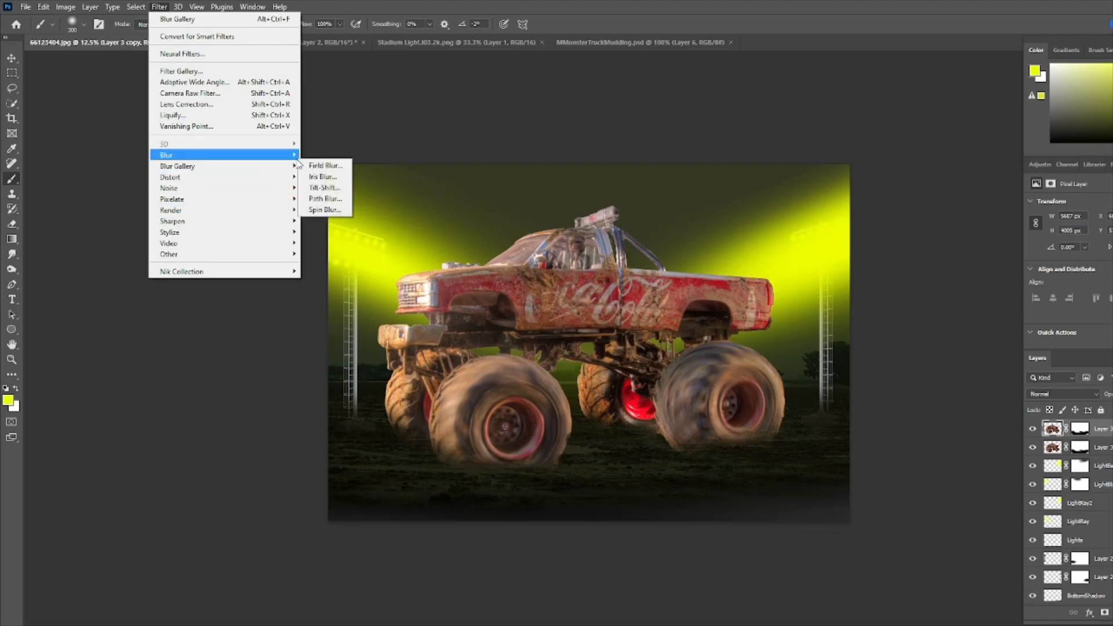
pyautogui.click(325, 210)
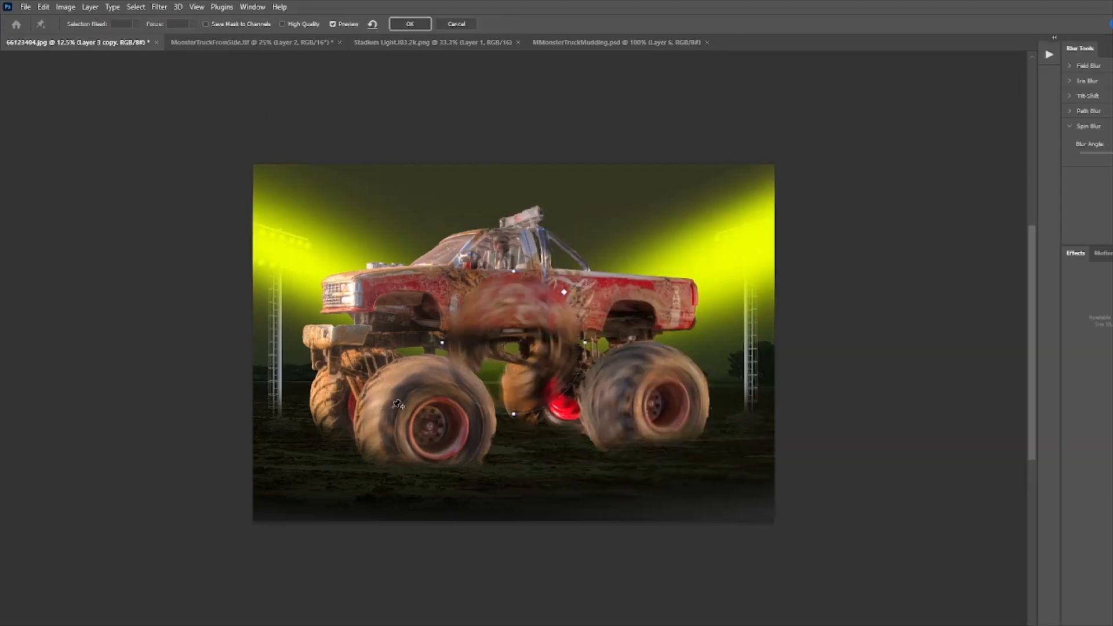
pyautogui.moveTo(514, 343); pyautogui.dragTo(376, 402)
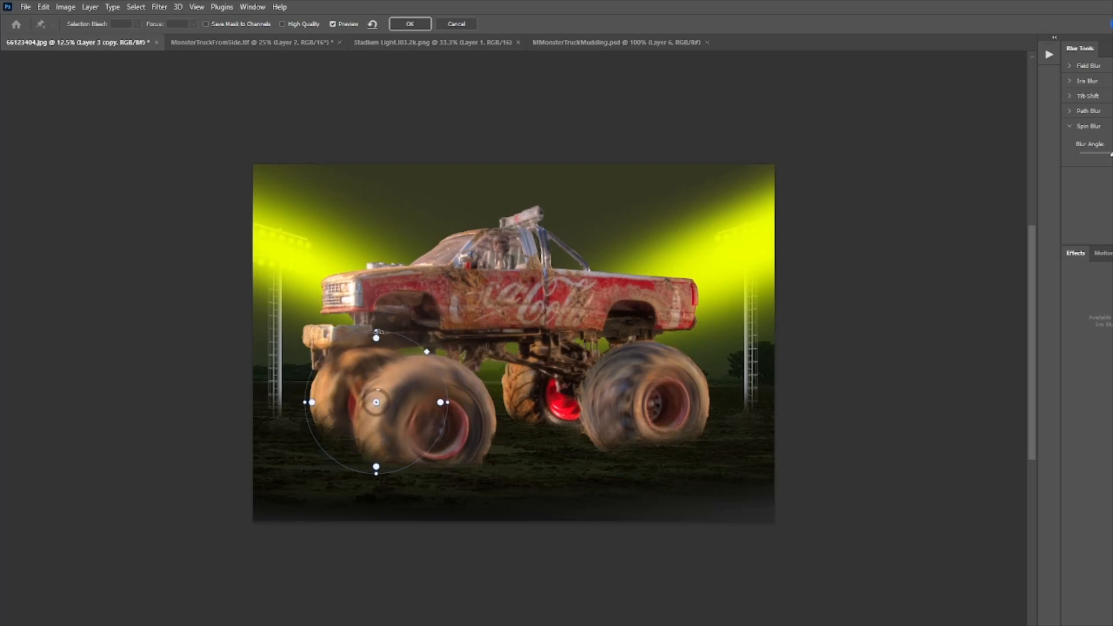
pyautogui.moveTo(376, 331); pyautogui.dragTo(375, 345)
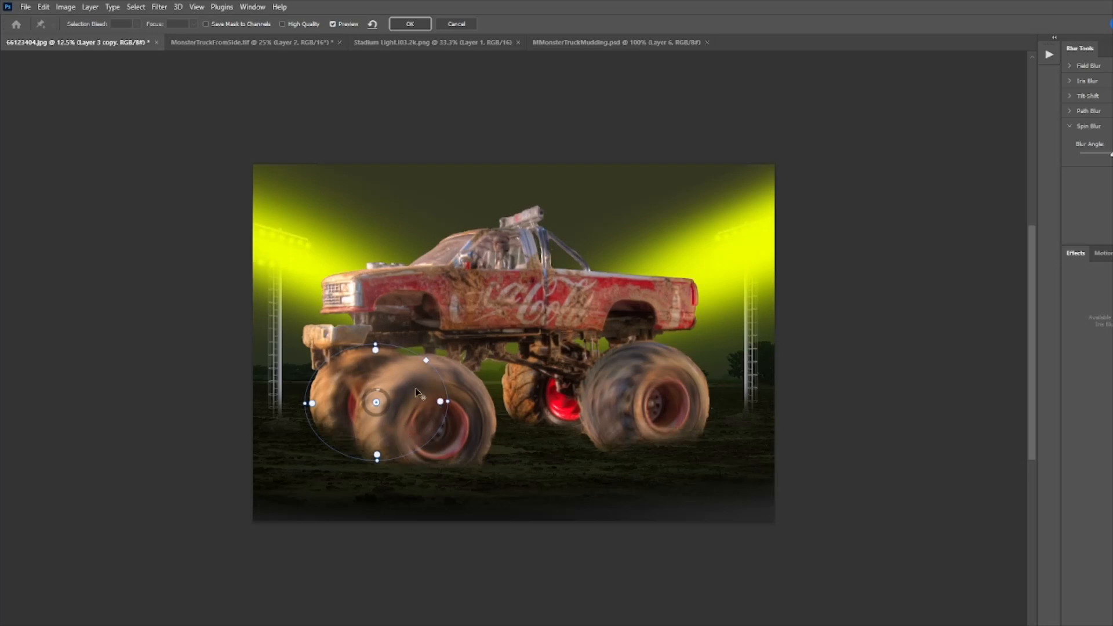
pyautogui.moveTo(426, 360); pyautogui.dragTo(424, 363)
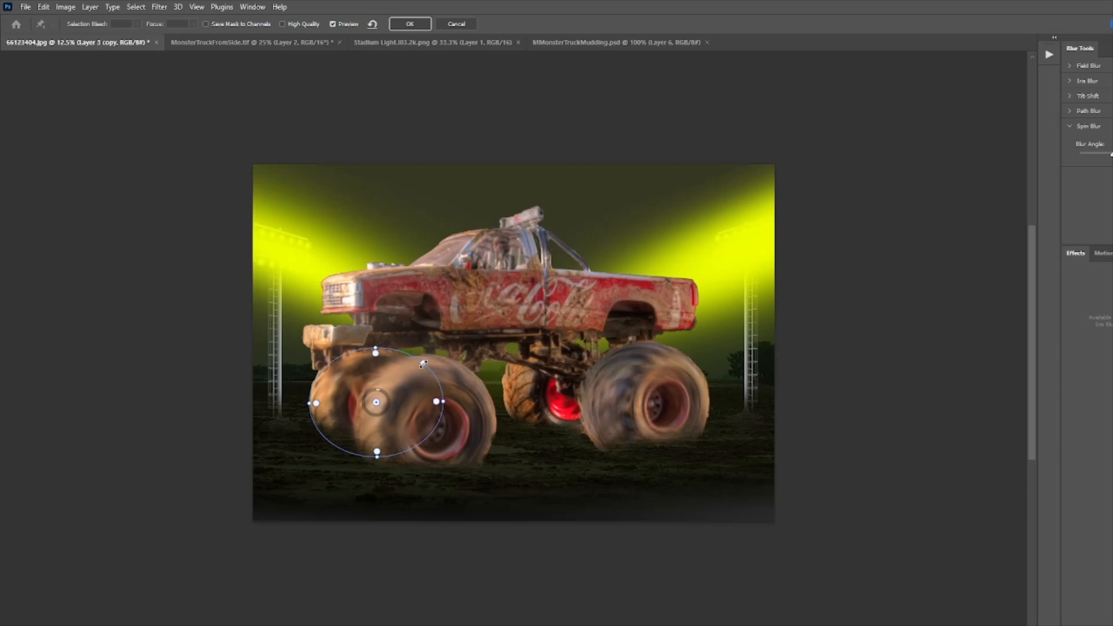
pyautogui.click(411, 24)
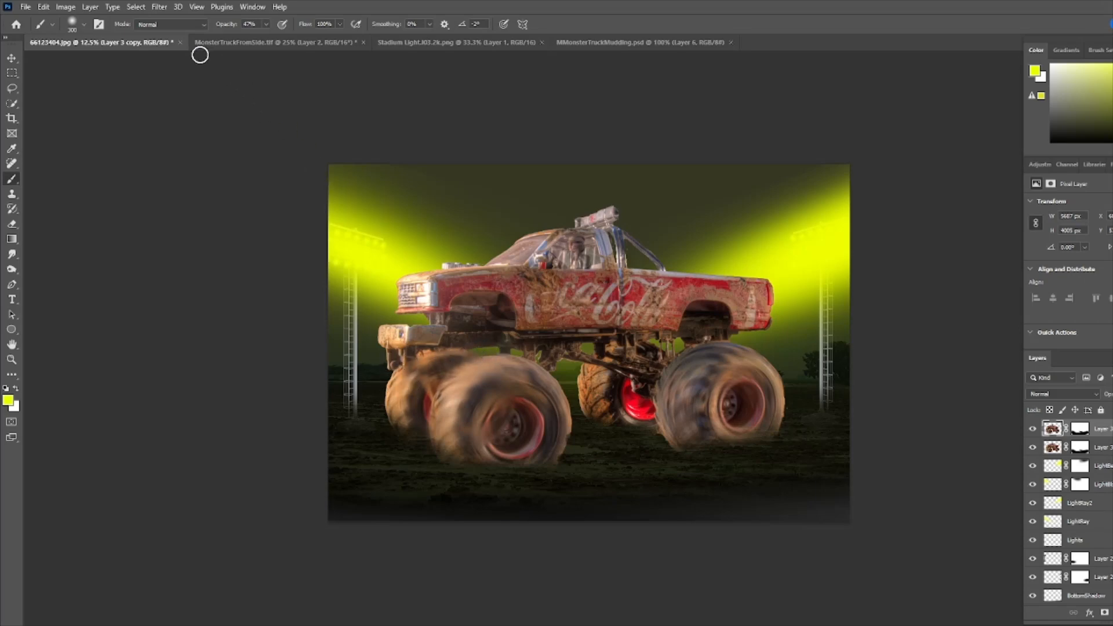
# - Apply a fourth Spin Blur centered on the rear right wheel, adjusting the blur ellipse to fit it
pyautogui.click(167, 8)
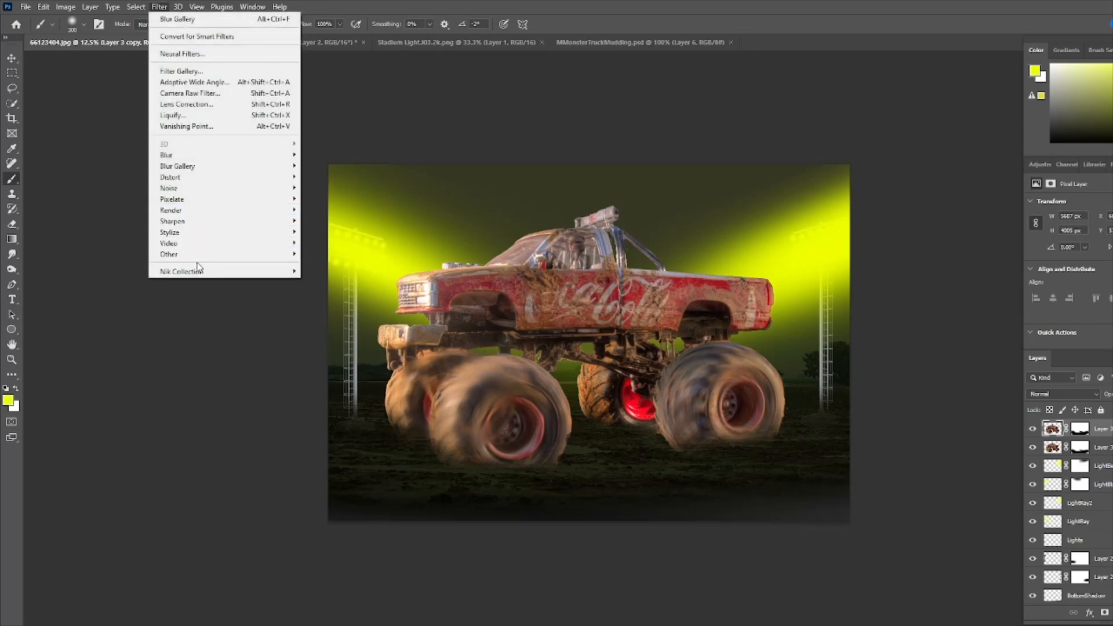
pyautogui.moveTo(193, 259)
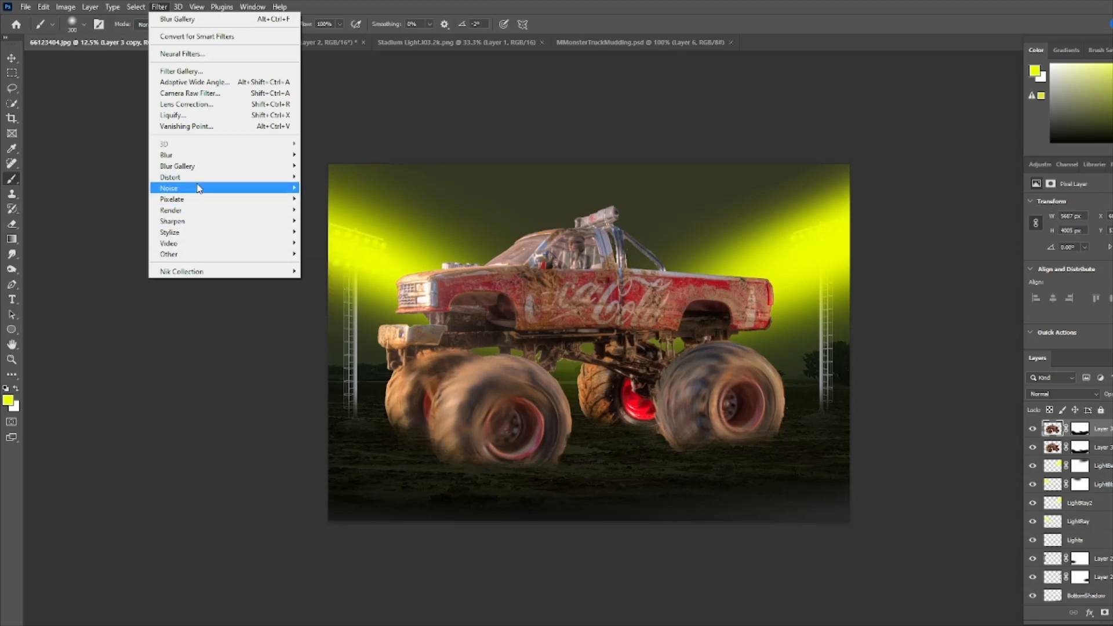
pyautogui.moveTo(210, 166)
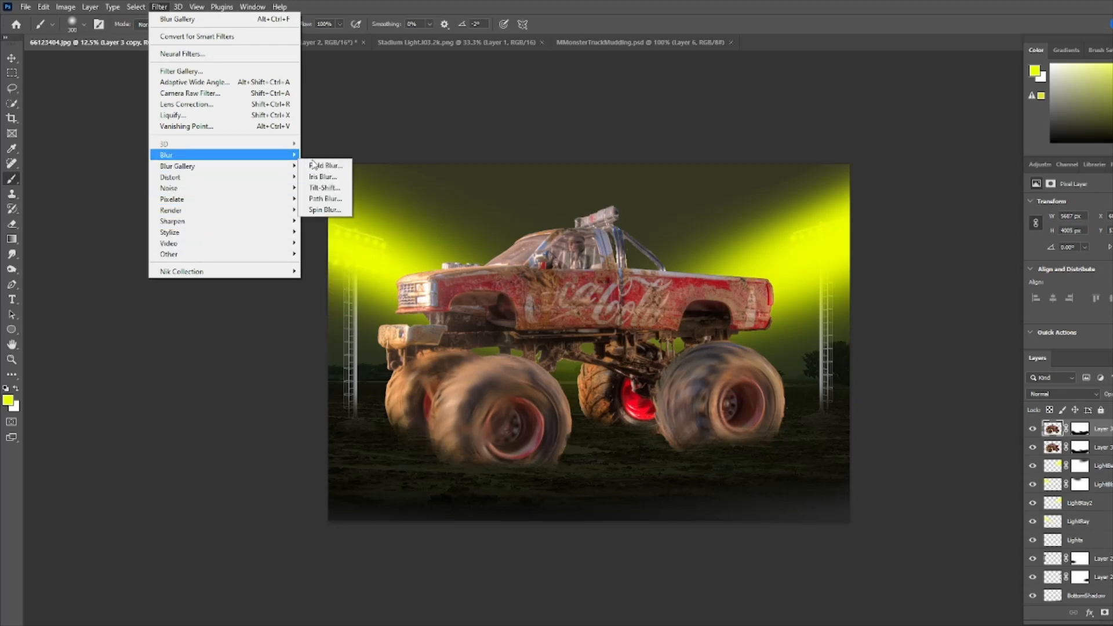
pyautogui.click(324, 210)
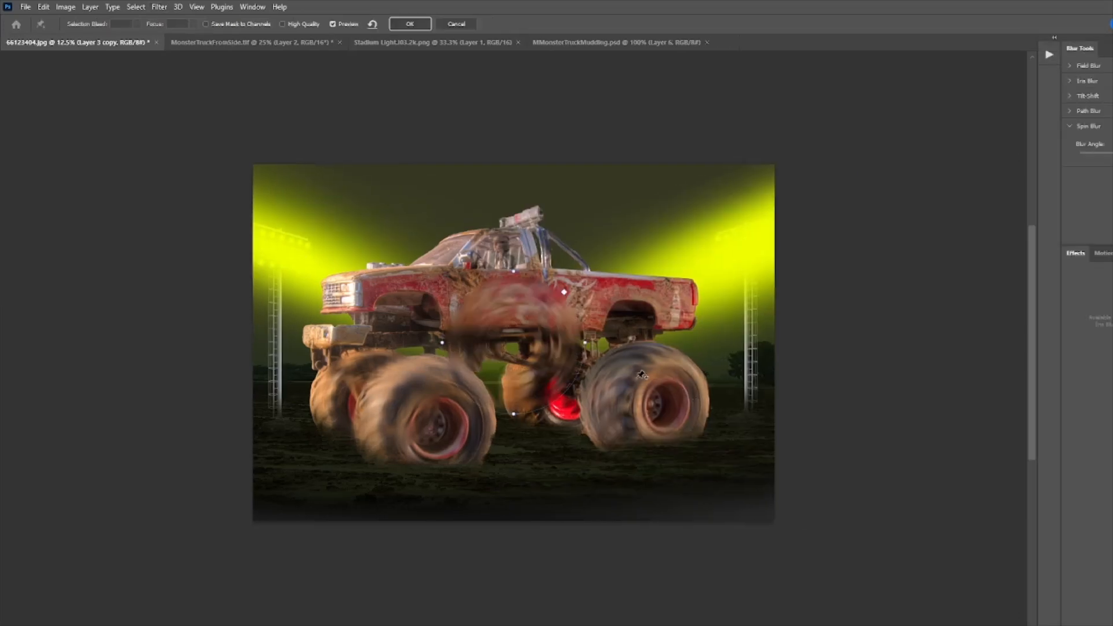
pyautogui.moveTo(514, 343); pyautogui.dragTo(563, 394)
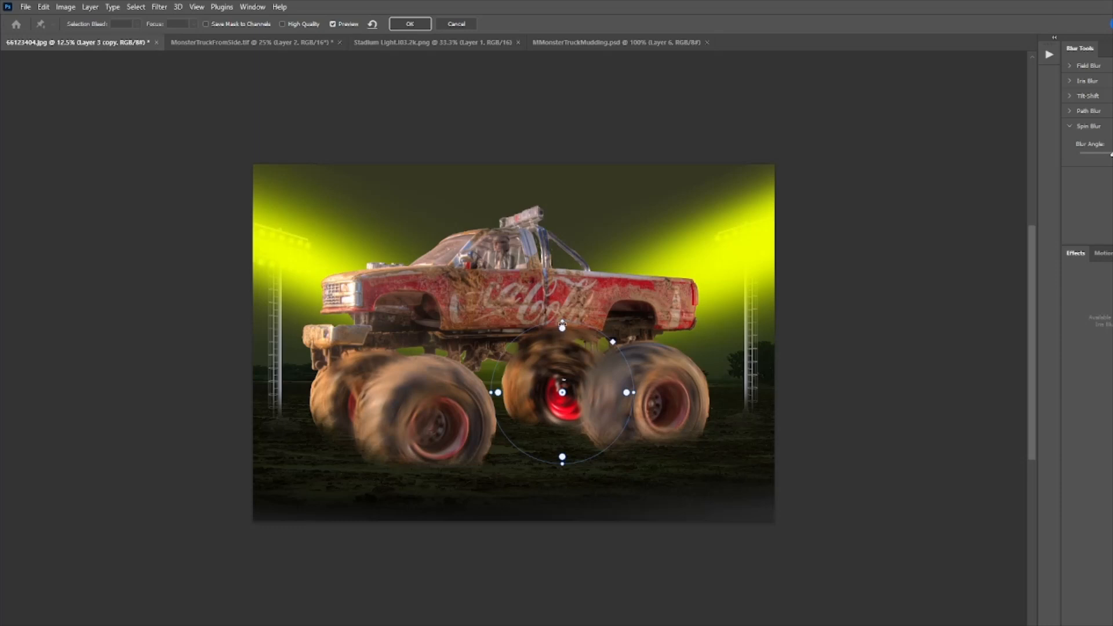
pyautogui.moveTo(498, 393); pyautogui.dragTo(507, 396)
pyautogui.moveTo(492, 393); pyautogui.dragTo(500, 393)
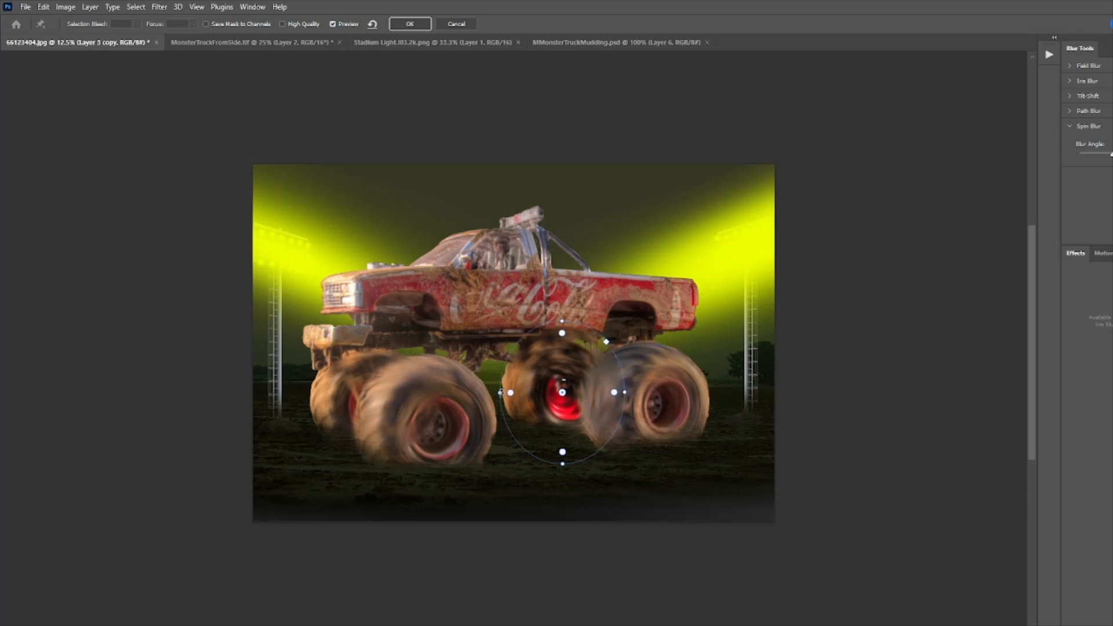
pyautogui.click(410, 24)
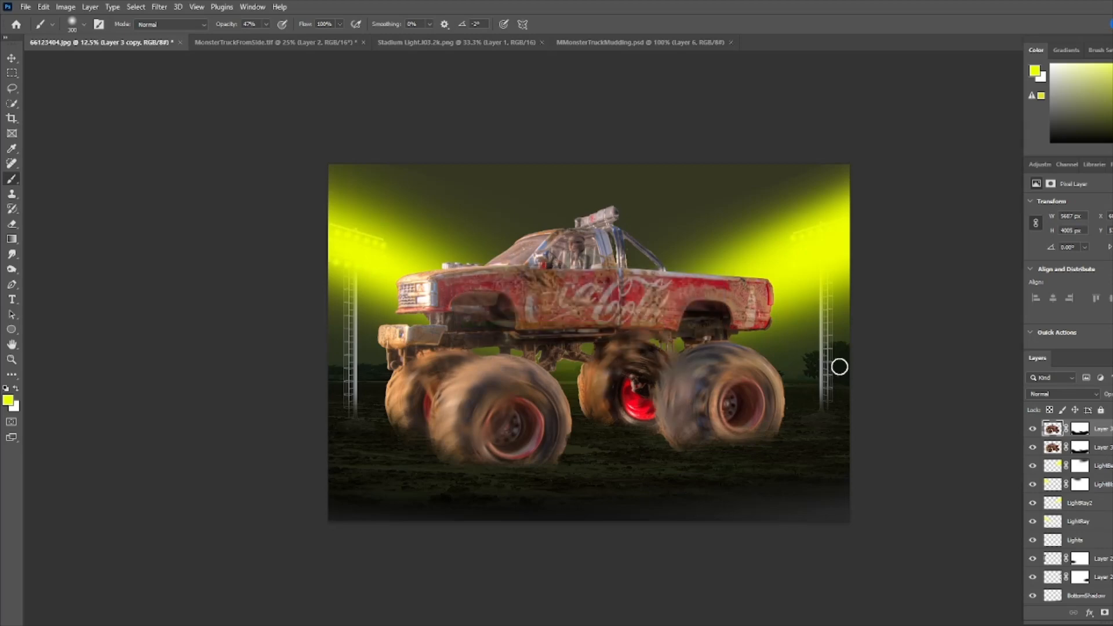
# - On the blurred layer's mask, set a hard brush at 100% opacity and paint out the blur over the front suspension
pyautogui.click(1081, 430)
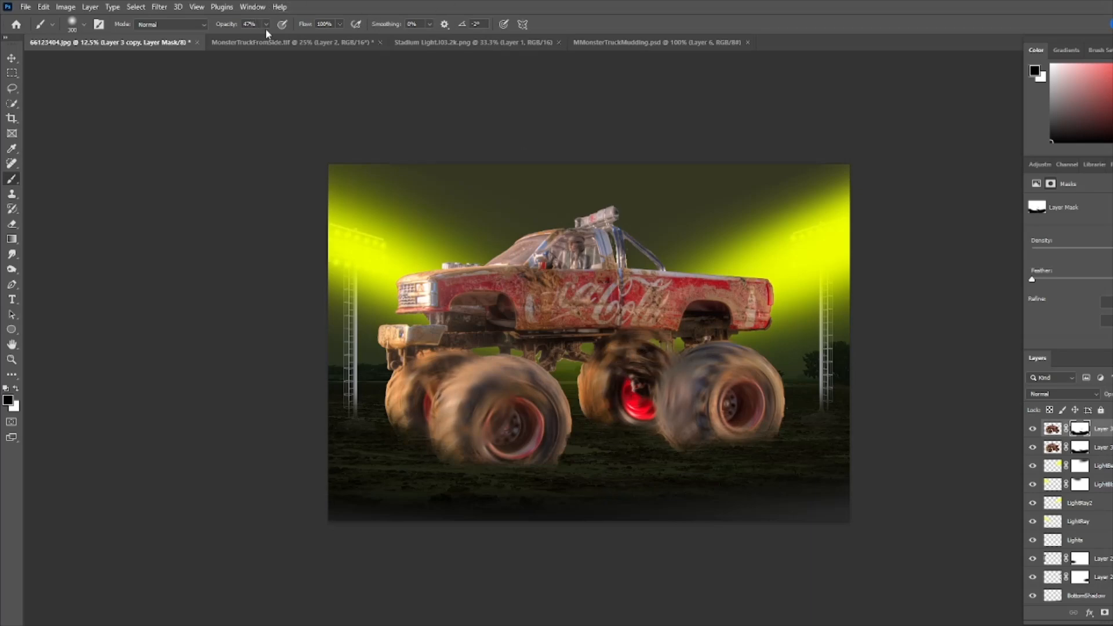
pyautogui.press('0')
pyautogui.click(77, 27)
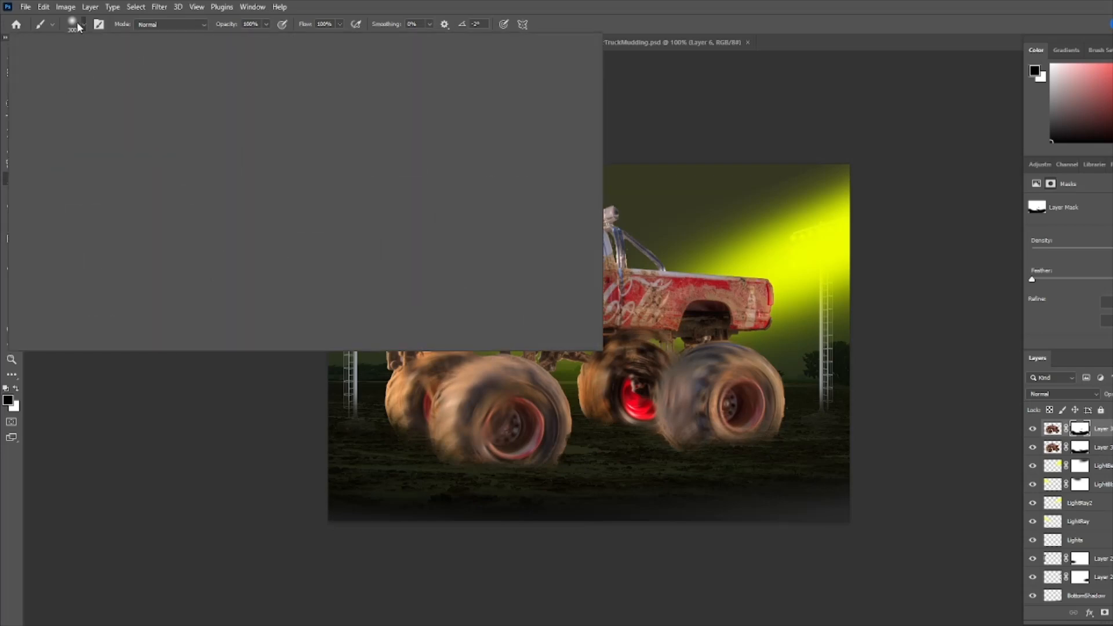
pyautogui.moveTo(68, 87); pyautogui.dragTo(300, 72)
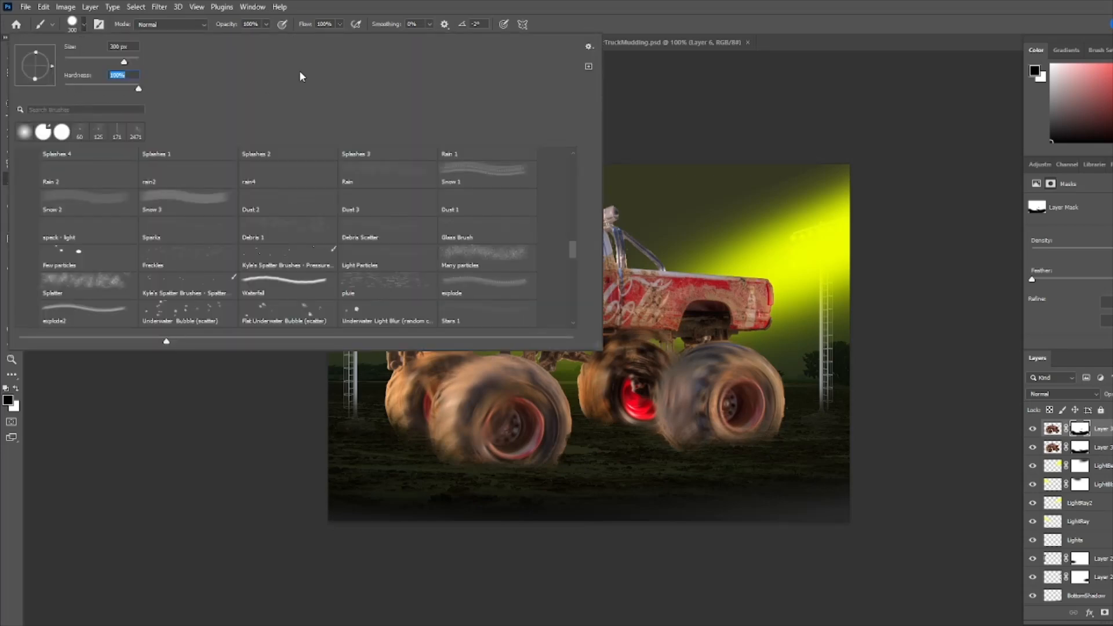
pyautogui.click(377, 7)
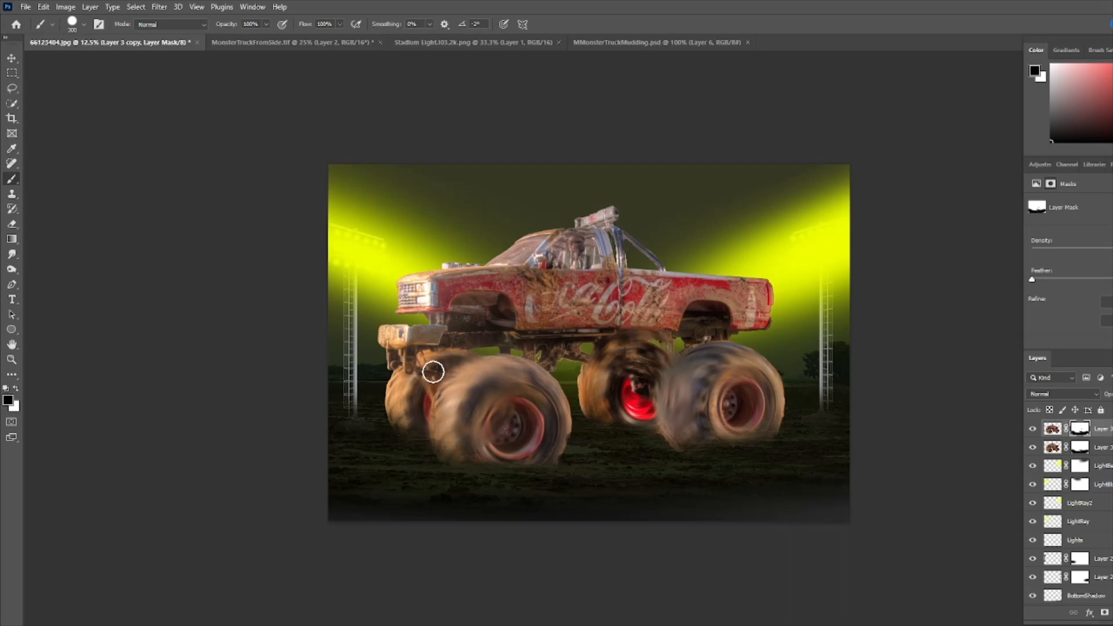
pyautogui.moveTo(440, 374)
pyautogui.mouseDown()
pyautogui.moveTo(441, 356)
pyautogui.moveTo(467, 356)
pyautogui.moveTo(410, 371)
pyautogui.moveTo(429, 391)
pyautogui.moveTo(413, 356)
pyautogui.moveTo(455, 356)
pyautogui.moveTo(390, 360)
pyautogui.moveTo(424, 356)
pyautogui.mouseUp()
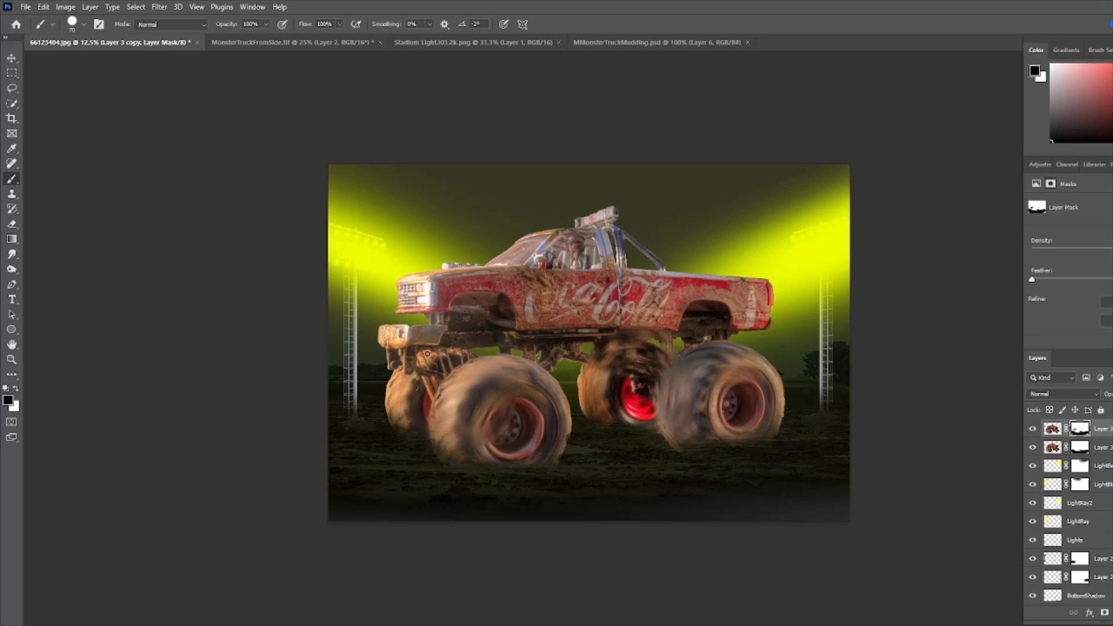
# - Enlarge the brush and paint black on the mask to remove the blur over the rear suspension
pyautogui.press('x')
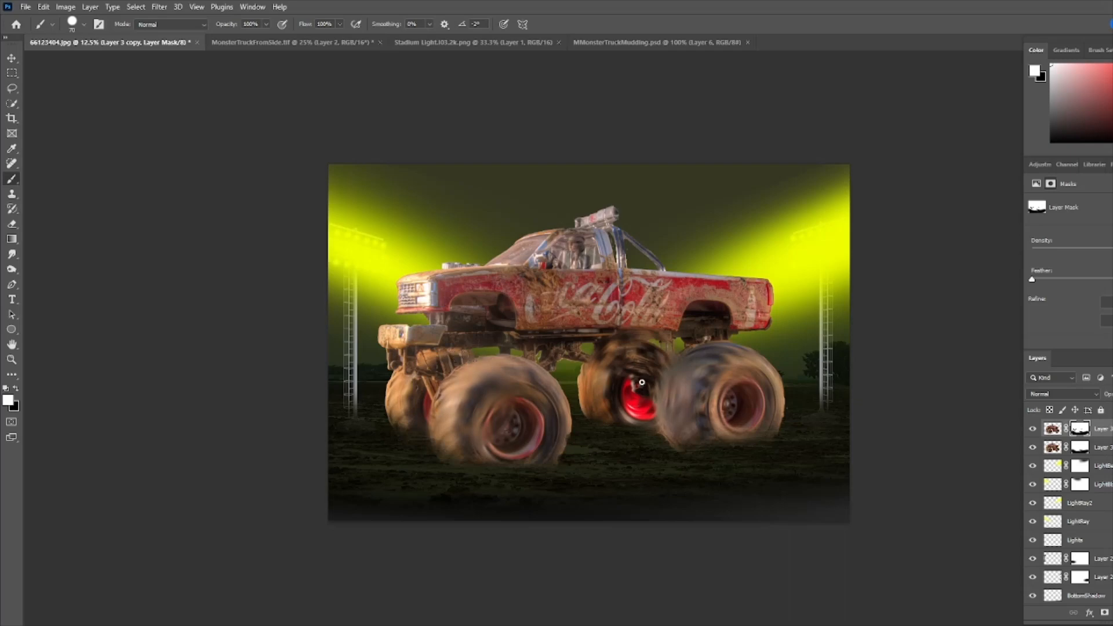
pyautogui.press('x')
pyautogui.press(']')
pyautogui.press(']')
pyautogui.press(']')
pyautogui.press(']')
pyautogui.press(']')
pyautogui.press(']')
pyautogui.press(']')
pyautogui.press(']')
pyautogui.press(']')
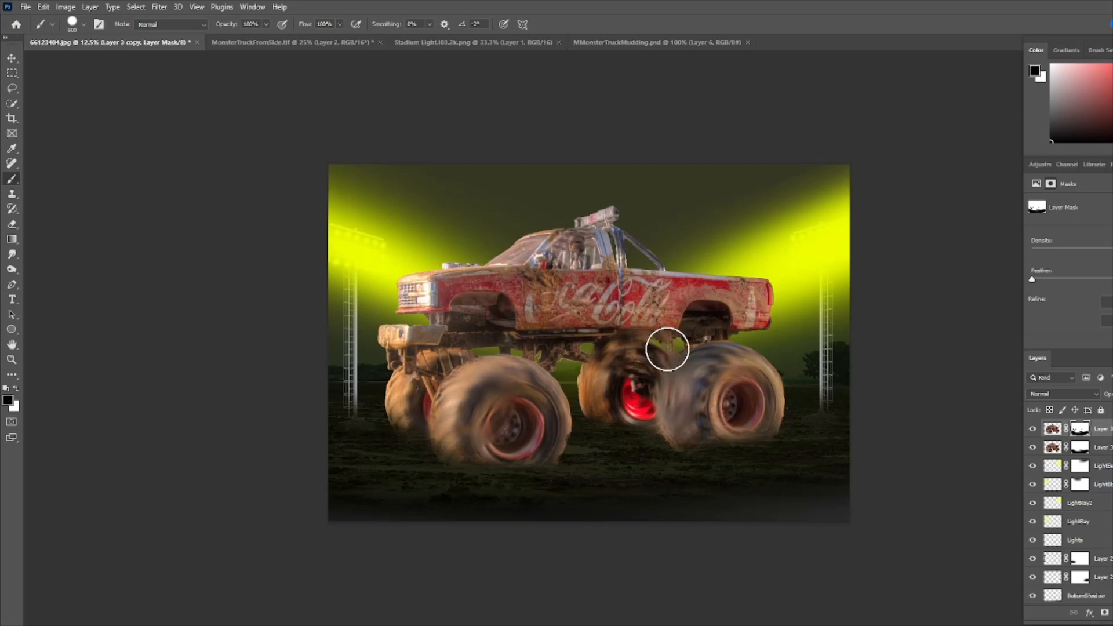
pyautogui.moveTo(668, 350)
pyautogui.mouseDown()
pyautogui.moveTo(588, 351)
pyautogui.moveTo(646, 370)
pyautogui.moveTo(690, 324)
pyautogui.moveTo(756, 317)
pyautogui.moveTo(674, 321)
pyautogui.moveTo(632, 345)
pyautogui.moveTo(582, 347)
pyautogui.mouseUp()
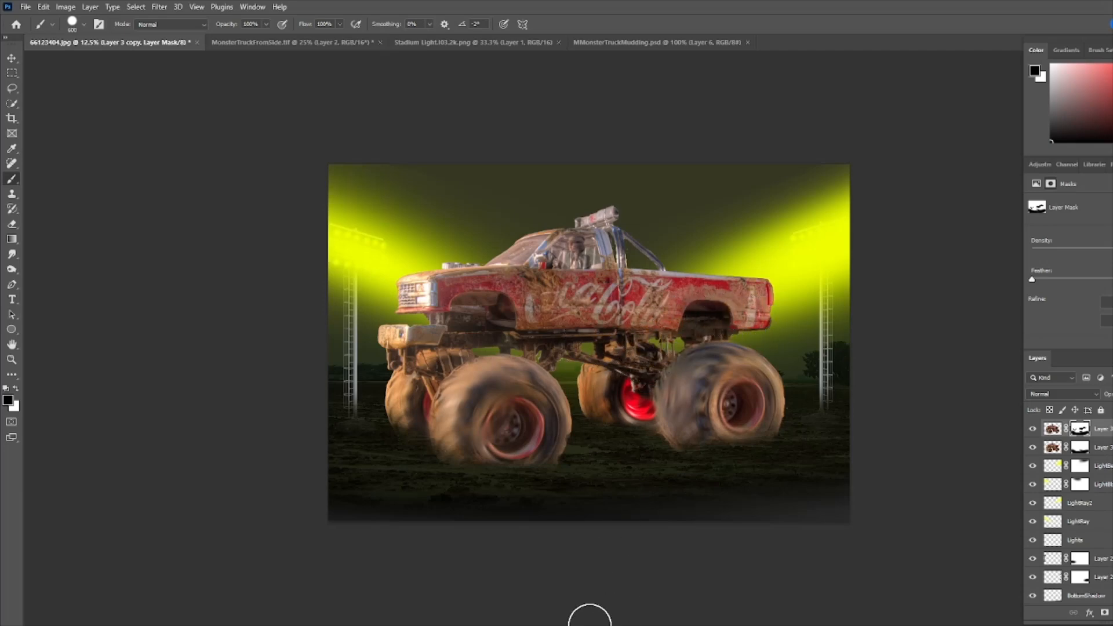
# - Create a new layer named Shadowdd above the LightBeam4 layer
pyautogui.press('x')
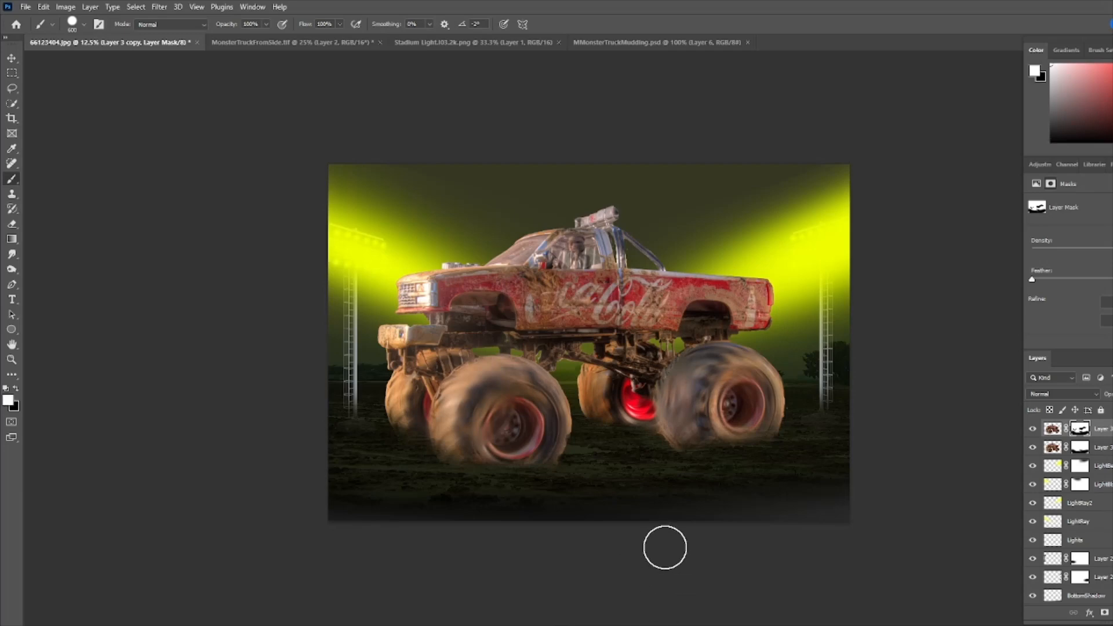
pyautogui.press('[')
pyautogui.press('[')
pyautogui.press('[')
pyautogui.press('[')
pyautogui.press('[')
pyautogui.press('[')
pyautogui.press('[')
pyautogui.press('[')
pyautogui.click(1102, 447)
pyautogui.click(1101, 466)
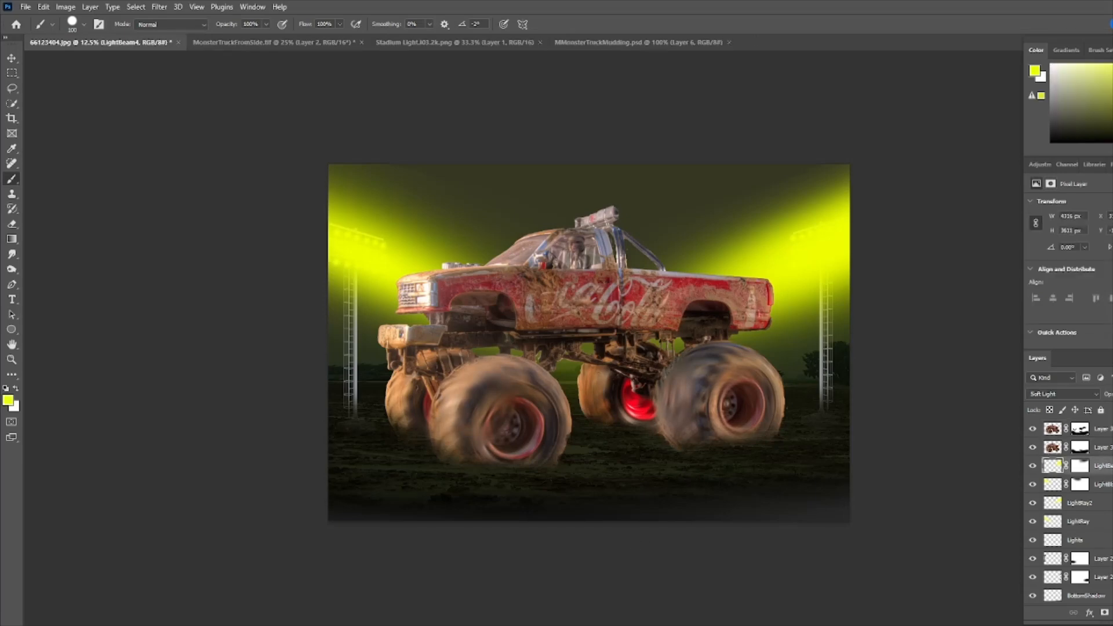
pyautogui.hotkey('ctrl', 'shift', 'alt', 'n')
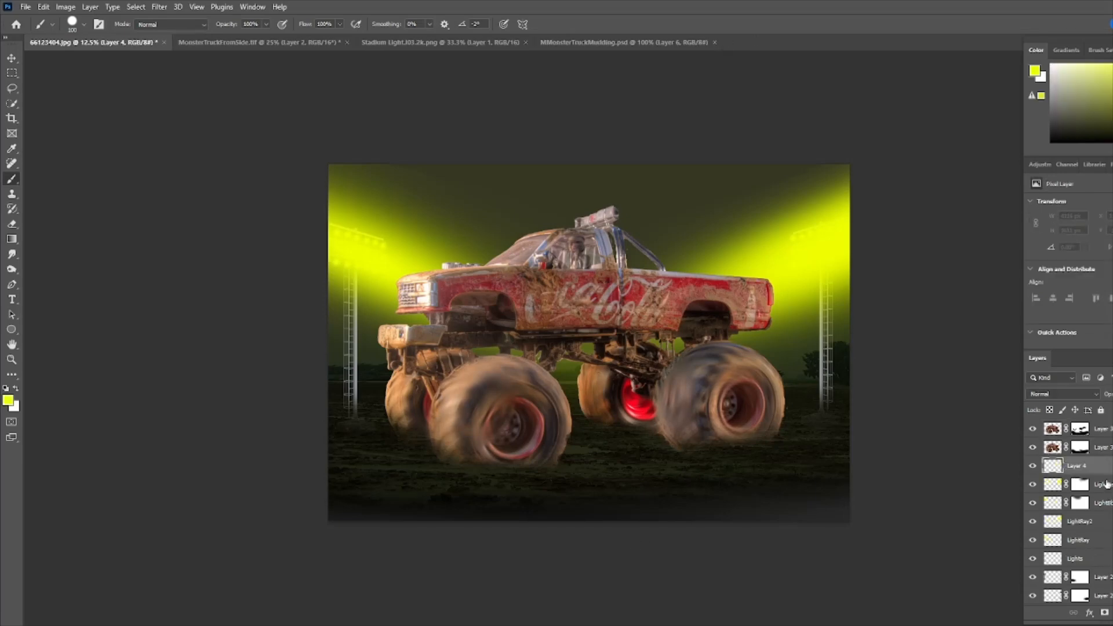
pyautogui.doubleClick(1079, 465)
pyautogui.write('S')
pyautogui.write('Shadowdd')
# - Set a large soft black brush at 50% opacity and paint shadow beneath the front left wheel on the Shadowdd layer
pyautogui.click(7, 388)
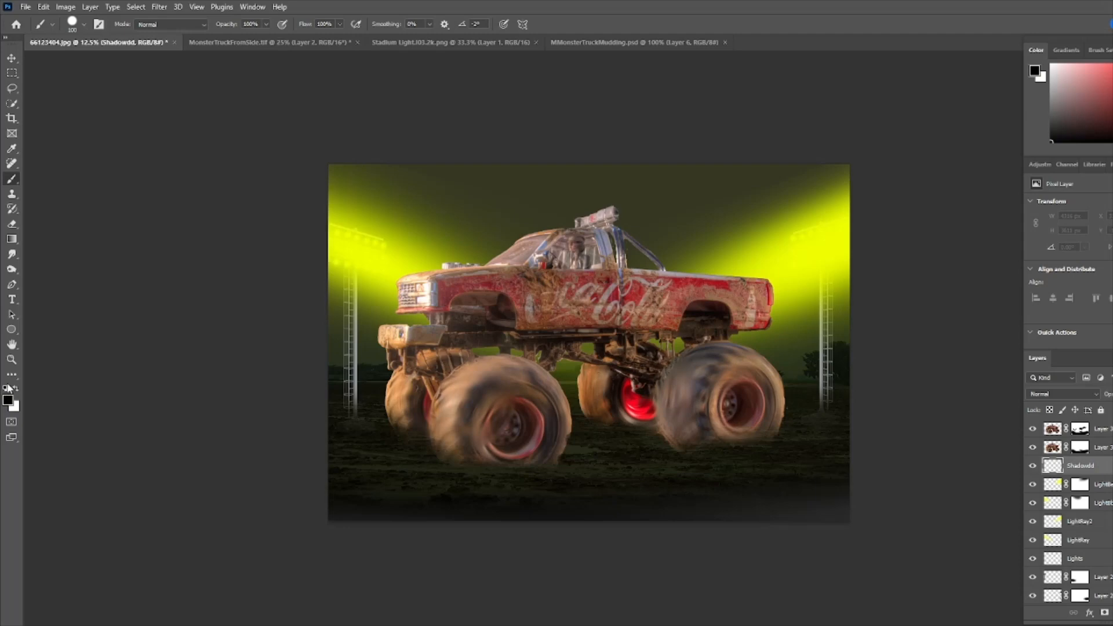
pyautogui.click(266, 24)
pyautogui.moveTo(268, 38); pyautogui.dragTo(240, 38)
pyautogui.click(73, 23)
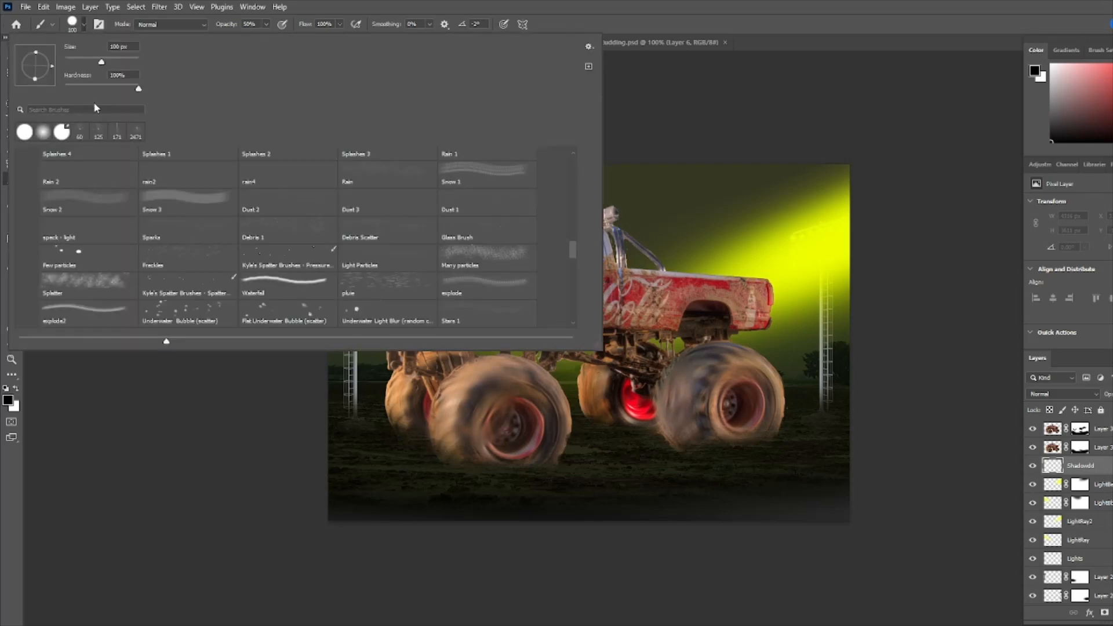
pyautogui.moveTo(138, 91); pyautogui.dragTo(47, 84)
pyautogui.click(336, 11)
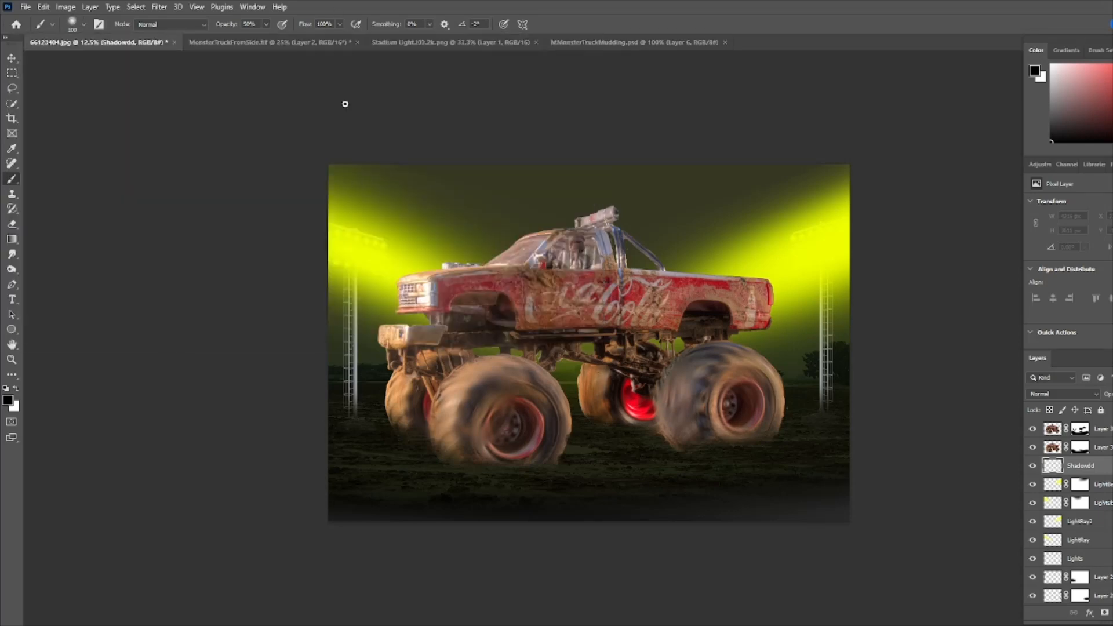
pyautogui.press(']')
pyautogui.press(']')
pyautogui.press(']')
pyautogui.press(']')
pyautogui.press(']')
pyautogui.press(']')
pyautogui.press(']')
pyautogui.press(']')
pyautogui.press(']')
pyautogui.press(']')
pyautogui.press(']')
pyautogui.press(']')
pyautogui.press(']')
pyautogui.press(']')
pyautogui.press(']')
pyautogui.press(']')
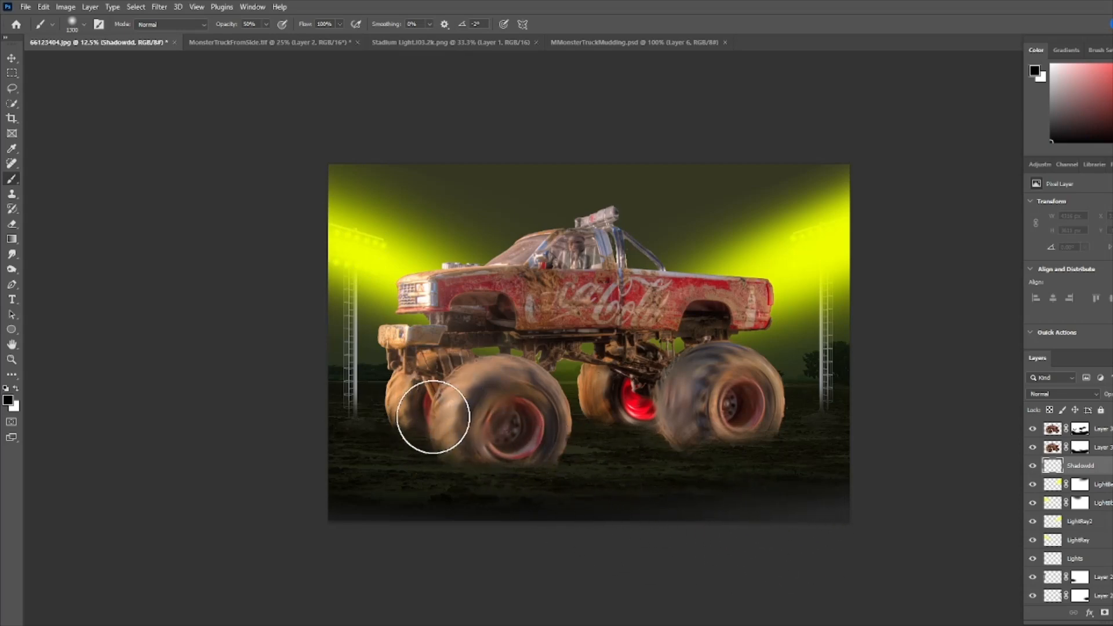
pyautogui.click(425, 414)
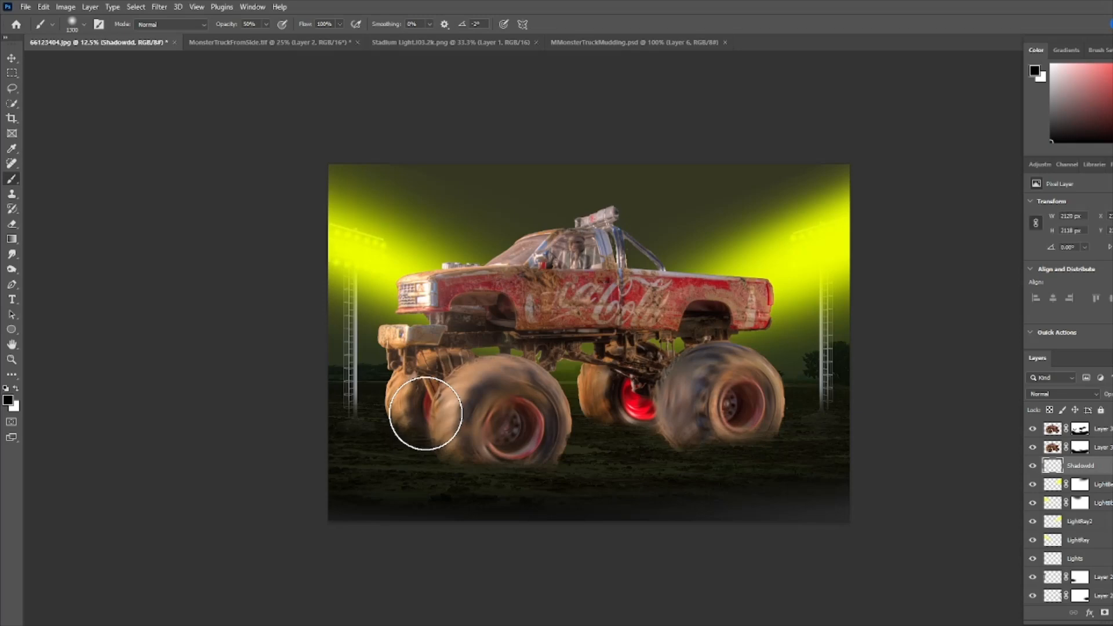
pyautogui.keyDown('shift'); pyautogui.click(641, 510); pyautogui.keyUp('shift')
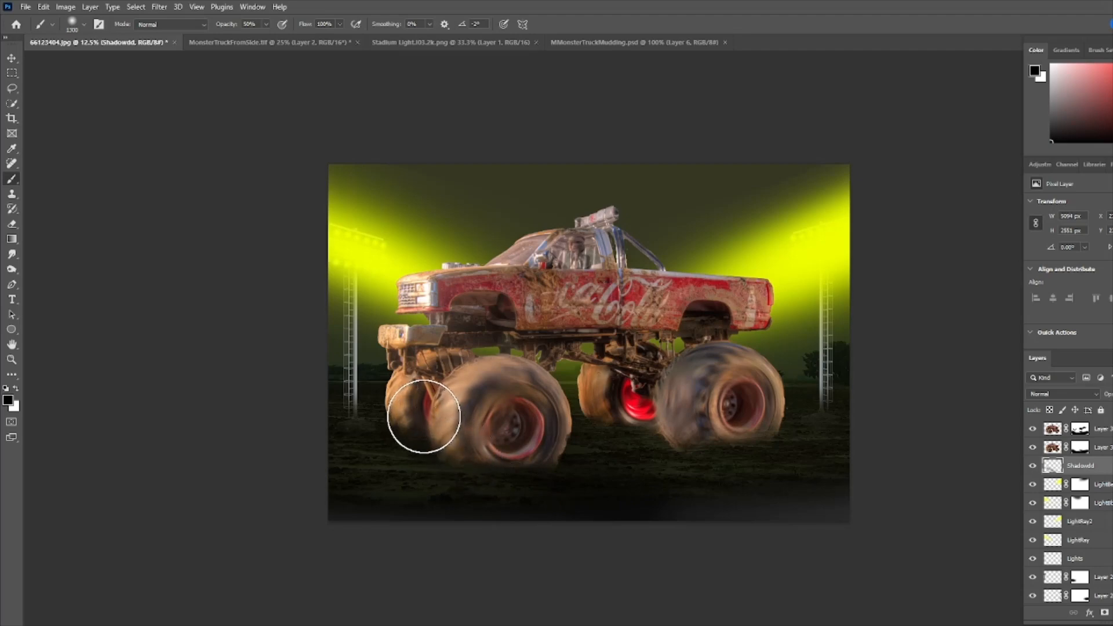
pyautogui.click(424, 417)
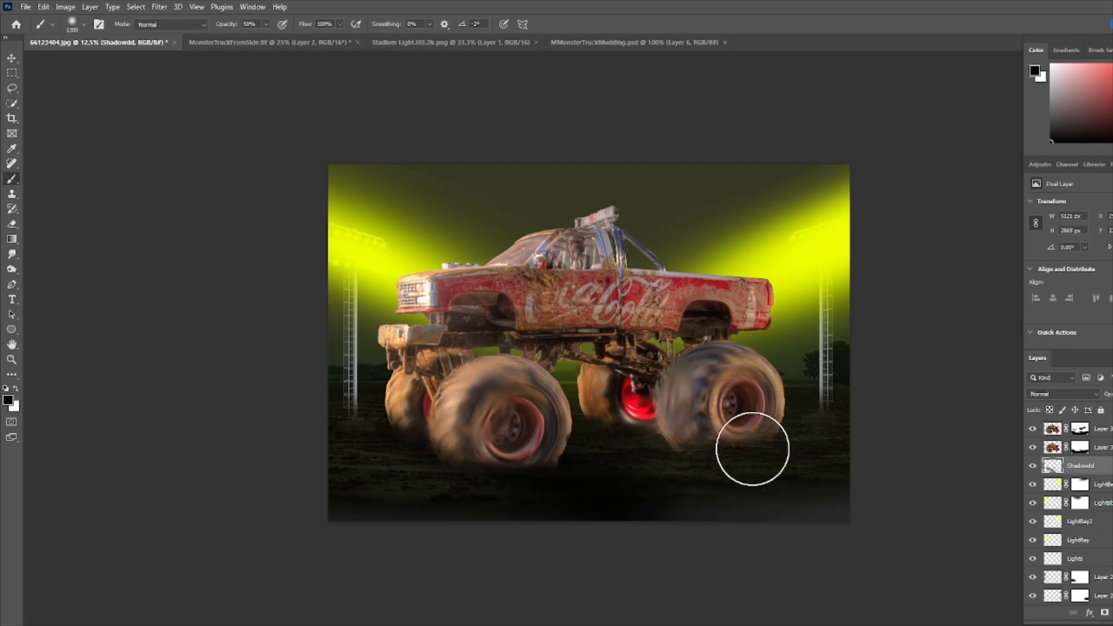
# - Paint more shadow under the rear wheels and along the ground beneath the truck with a bigger brush
pyautogui.moveTo(622, 410); pyautogui.dragTo(831, 488)
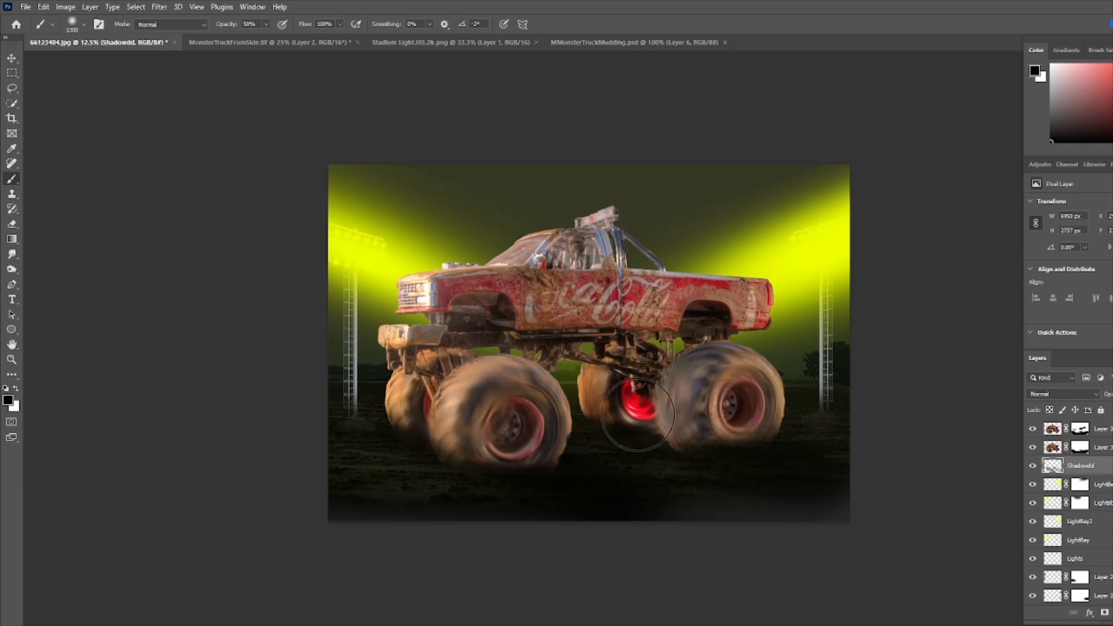
pyautogui.moveTo(630, 415); pyautogui.dragTo(835, 484)
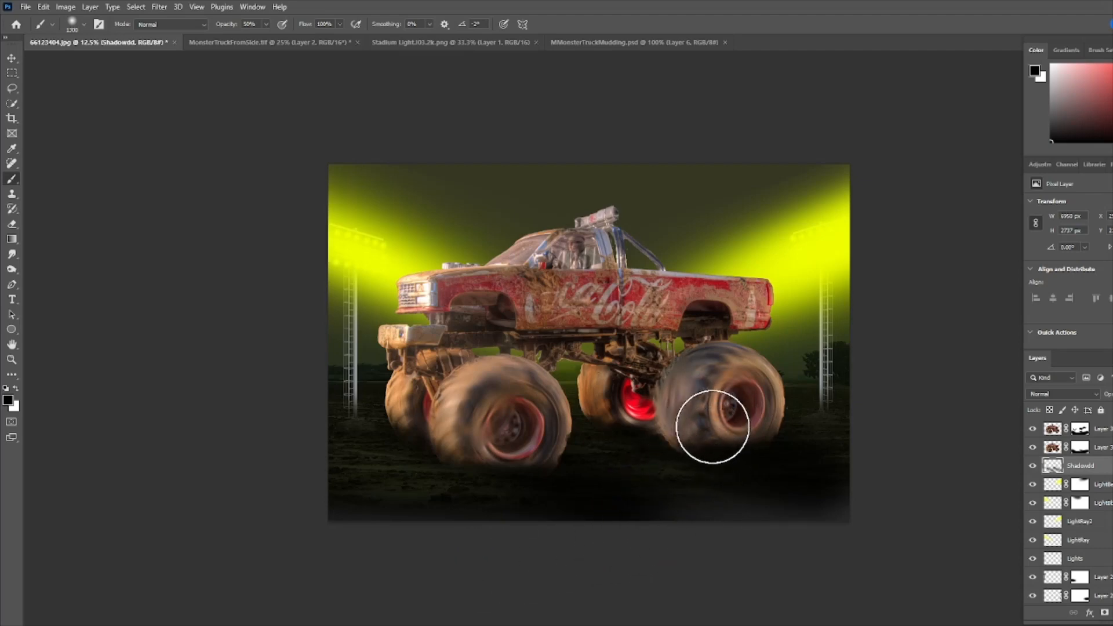
pyautogui.press(']')
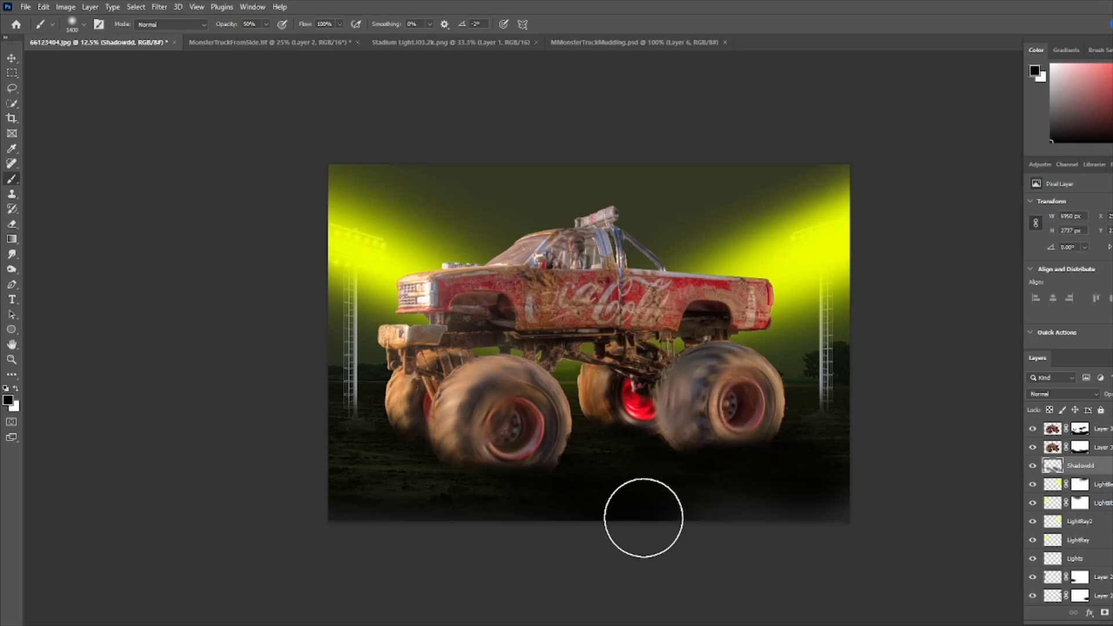
pyautogui.click(430, 463)
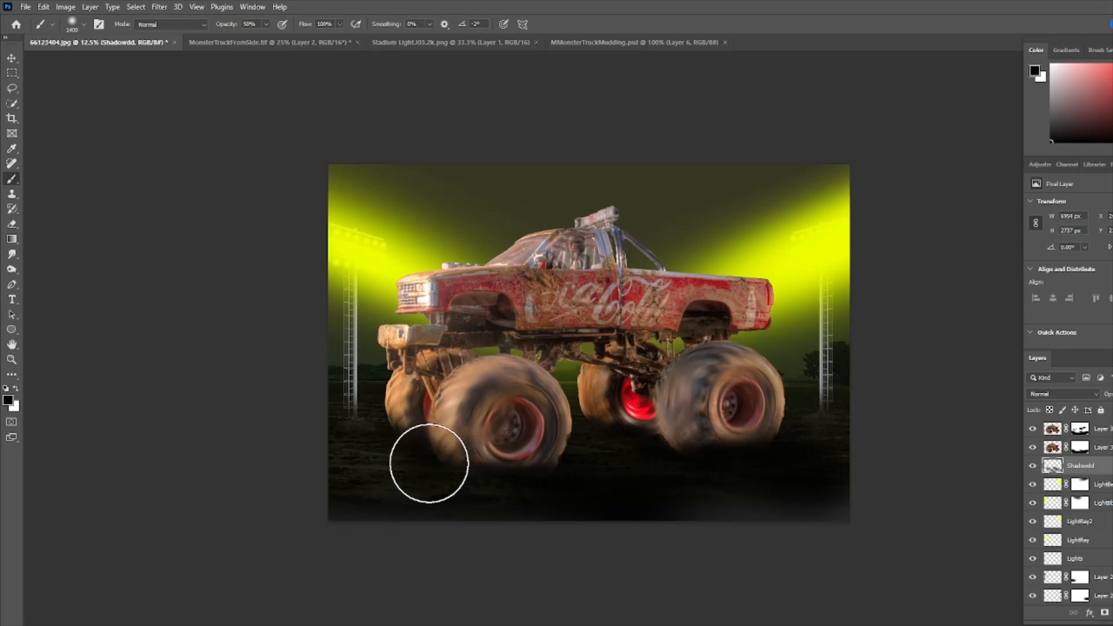
pyautogui.click(340, 503)
pyautogui.click(383, 432)
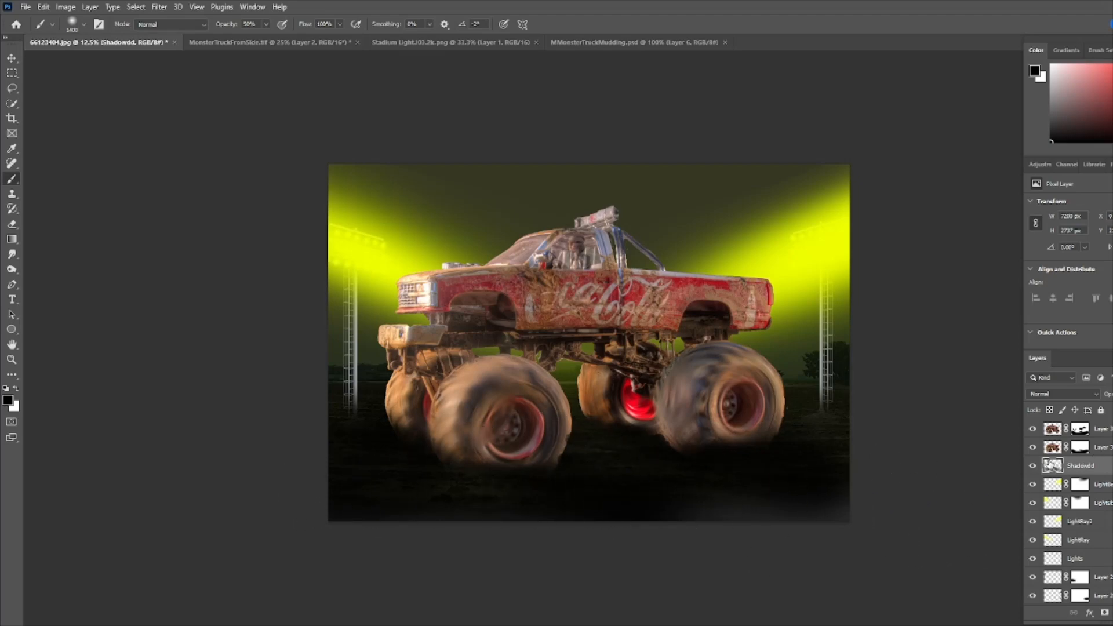
# - Toggle the Shadowdd layer's visibility to compare the scene with and without the shadow
pyautogui.click(1033, 466)
pyautogui.click(1034, 466)
pyautogui.click(1033, 467)
pyautogui.click(1033, 466)
pyautogui.click(1033, 466)
pyautogui.click(1033, 466)
pyautogui.click(1033, 466)
pyautogui.click(1033, 466)
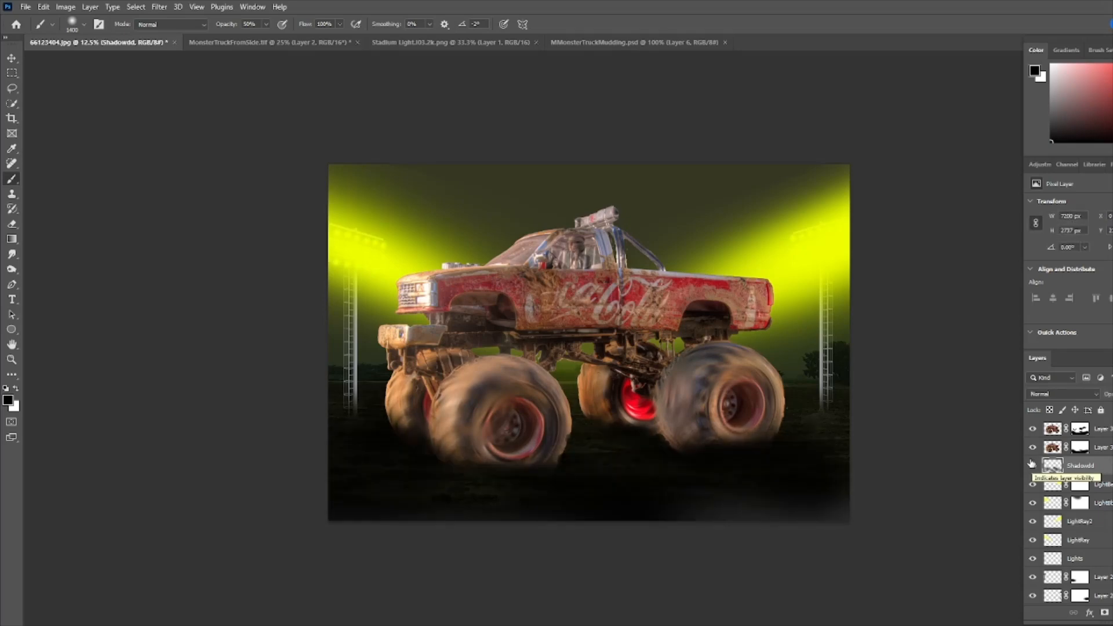
# - Add a Color Balance adjustment layer above the top truck layer
pyautogui.click(1053, 429)
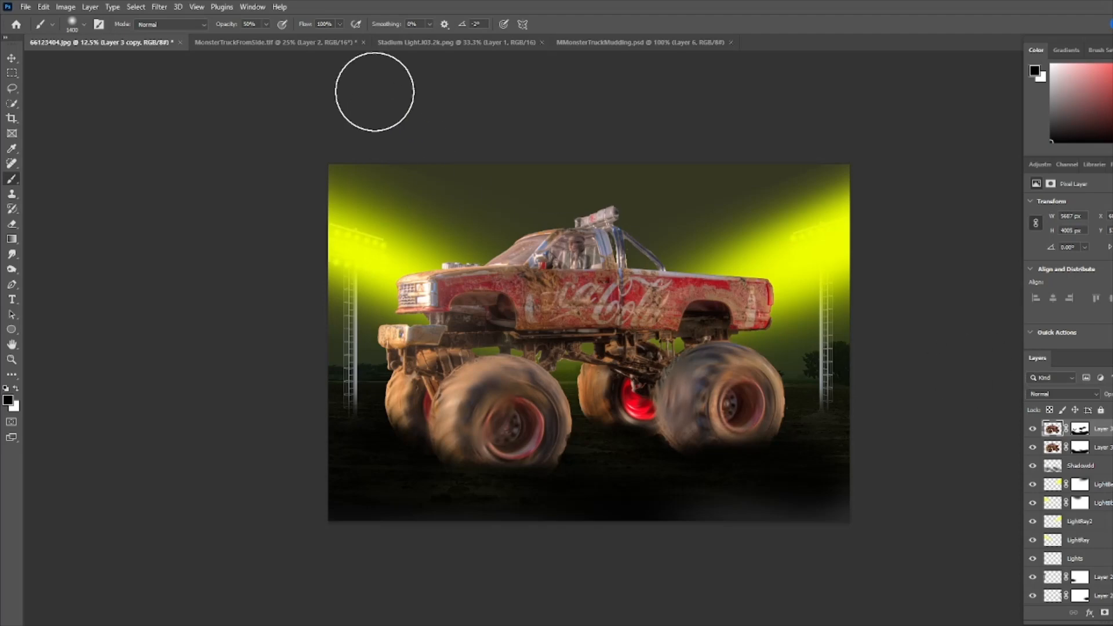
pyautogui.click(255, 7)
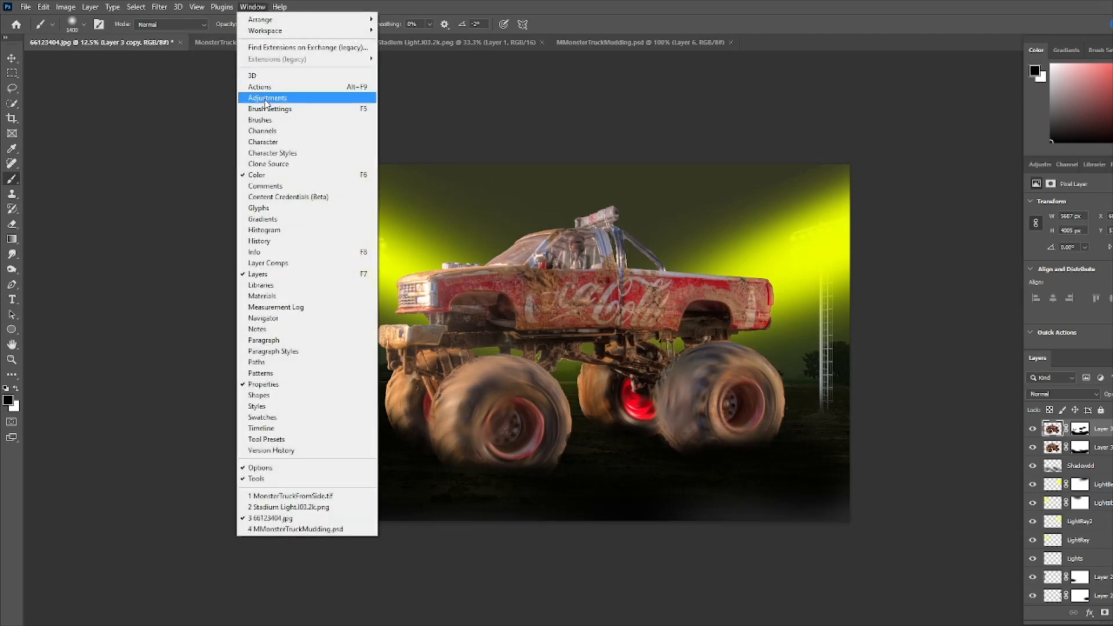
pyautogui.click(266, 98)
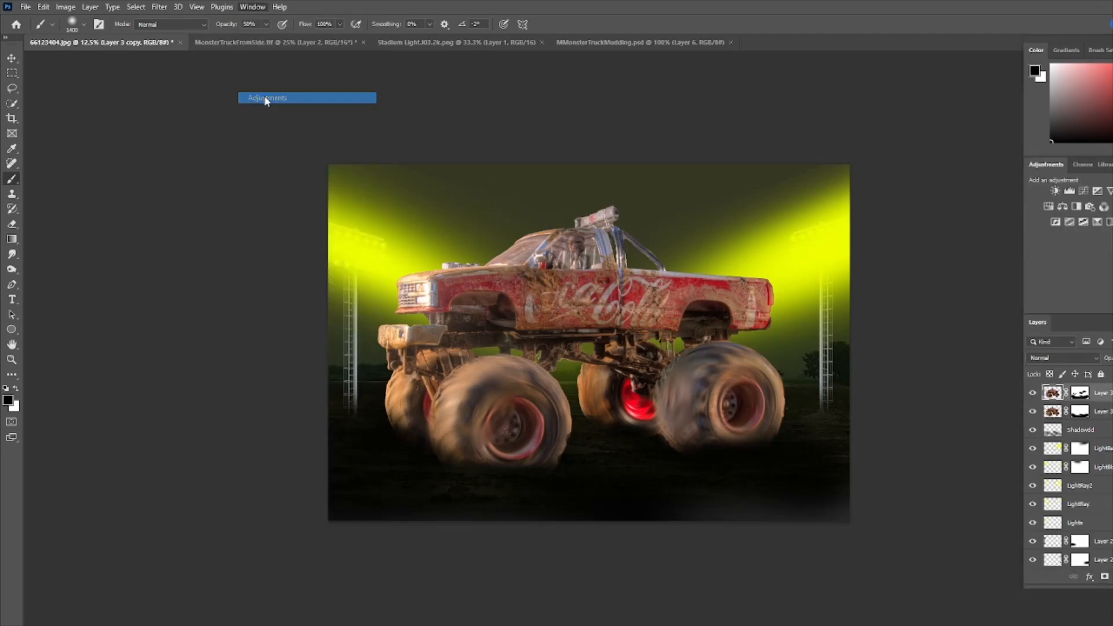
pyautogui.click(1064, 208)
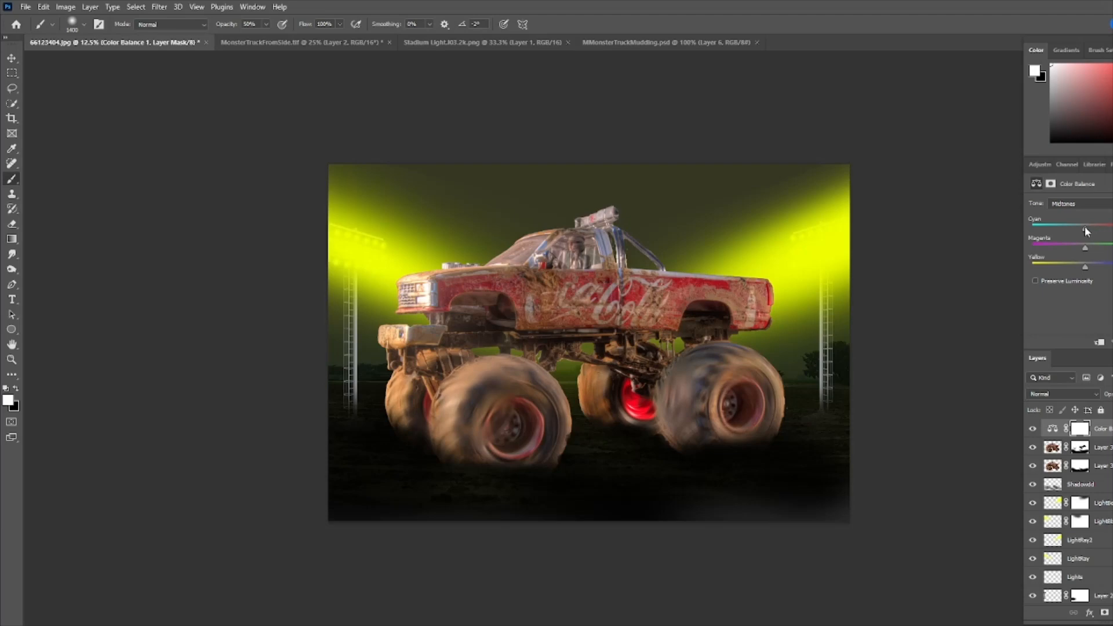
# - Shift the Color Balance midtones toward cyan and yellow and clip the adjustment to the truck layer
pyautogui.moveTo(1071, 228); pyautogui.dragTo(1068, 227)
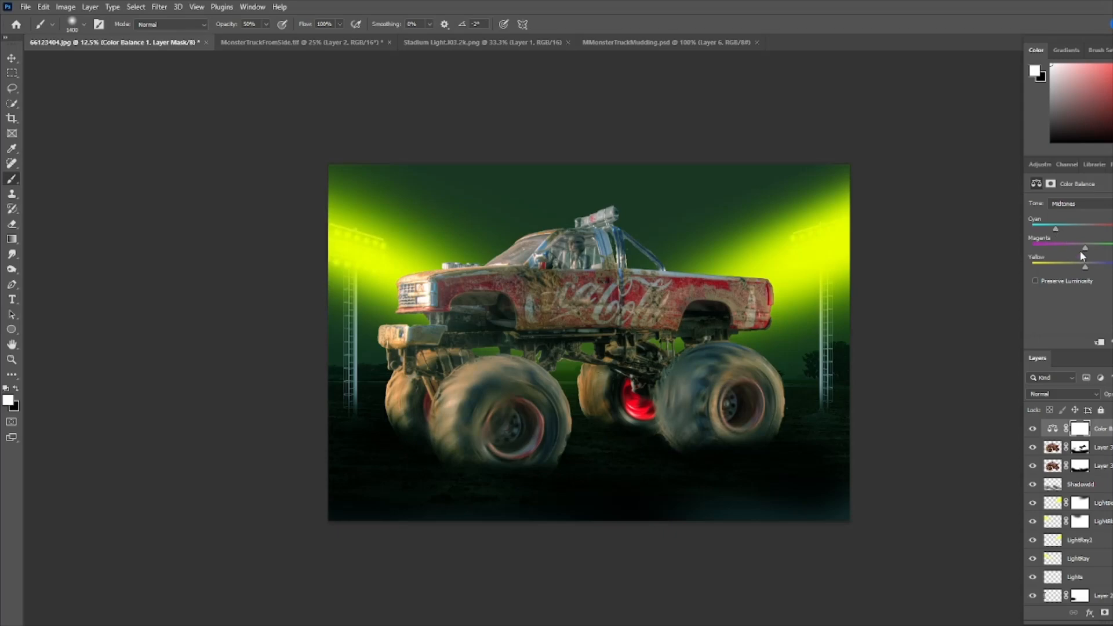
pyautogui.moveTo(1084, 249); pyautogui.dragTo(1059, 264)
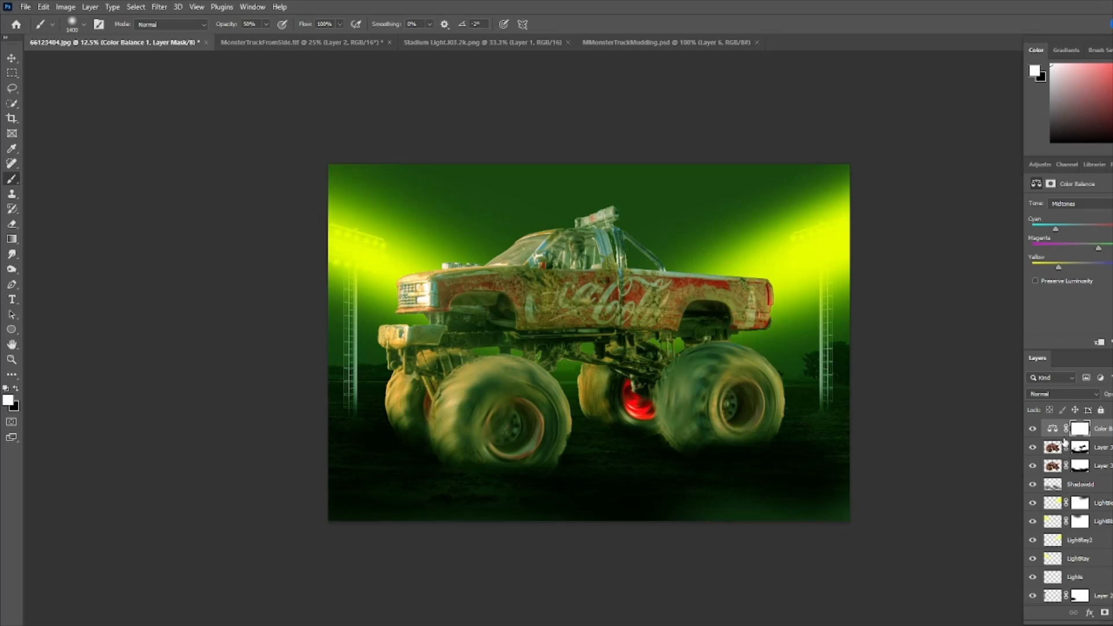
pyautogui.keyDown('alt'); pyautogui.click(1065, 437); pyautogui.keyUp('alt')
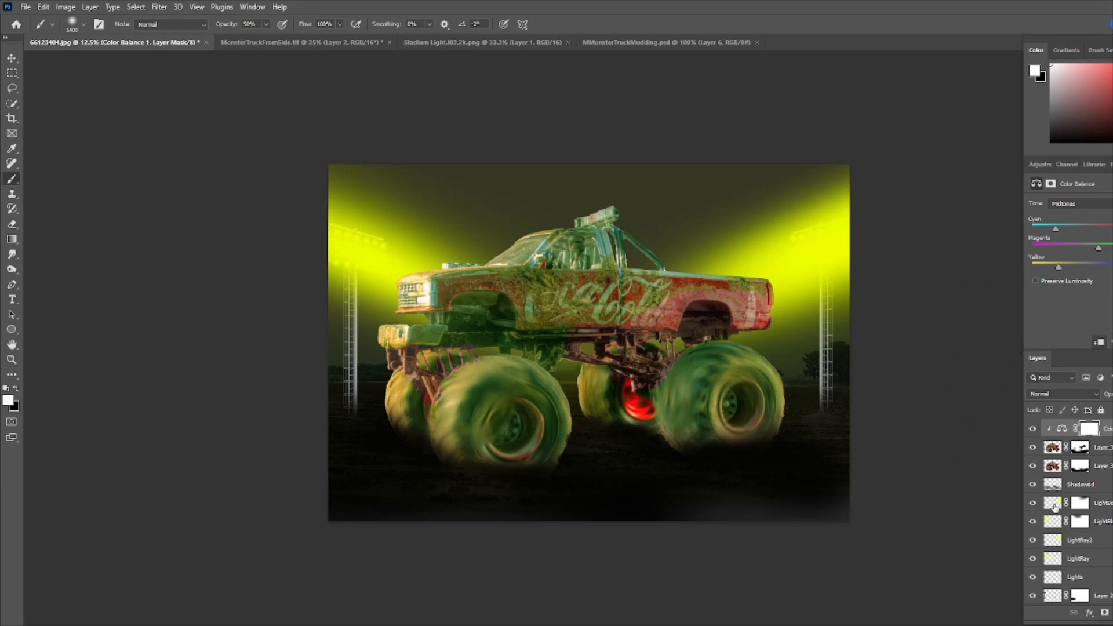
# - Add a Selective Color adjustment, tweak the Neutrals cyan, magenta and yellow sliders, and clip it to the truck
pyautogui.click(1040, 164)
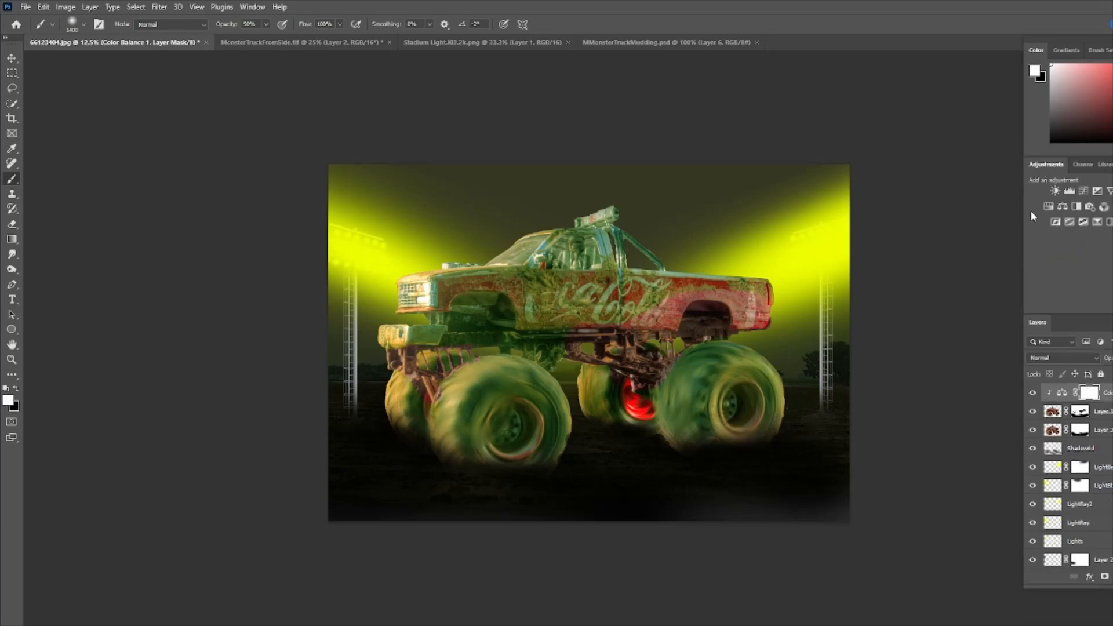
pyautogui.click(1097, 222)
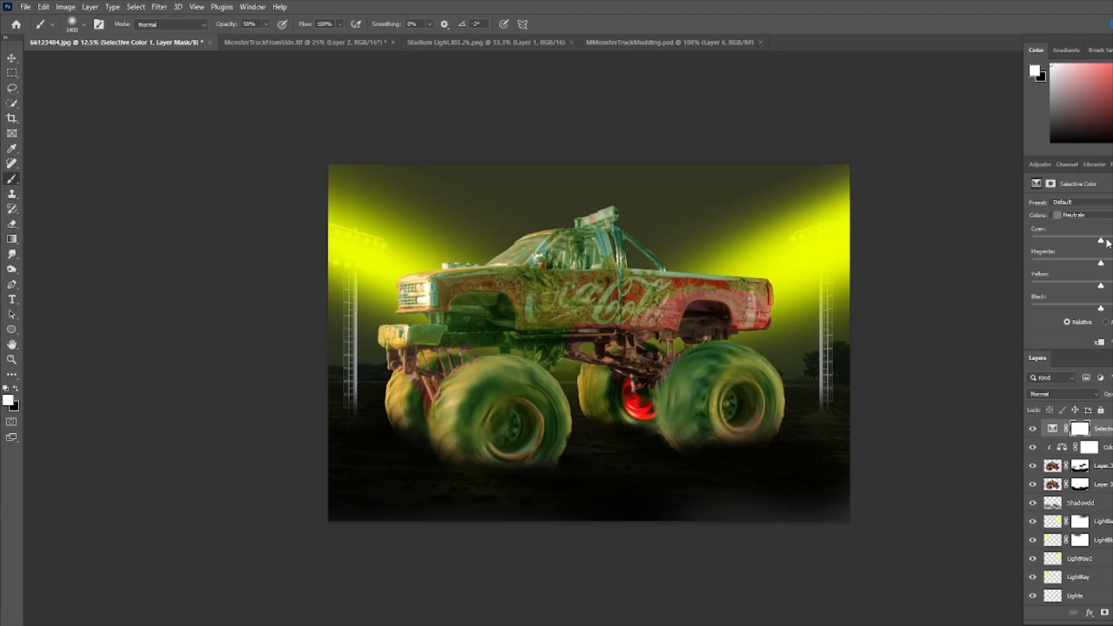
pyautogui.moveTo(1101, 241); pyautogui.dragTo(1106, 243)
pyautogui.moveTo(1100, 264); pyautogui.dragTo(1098, 265)
pyautogui.moveTo(1101, 287); pyautogui.dragTo(1112, 311)
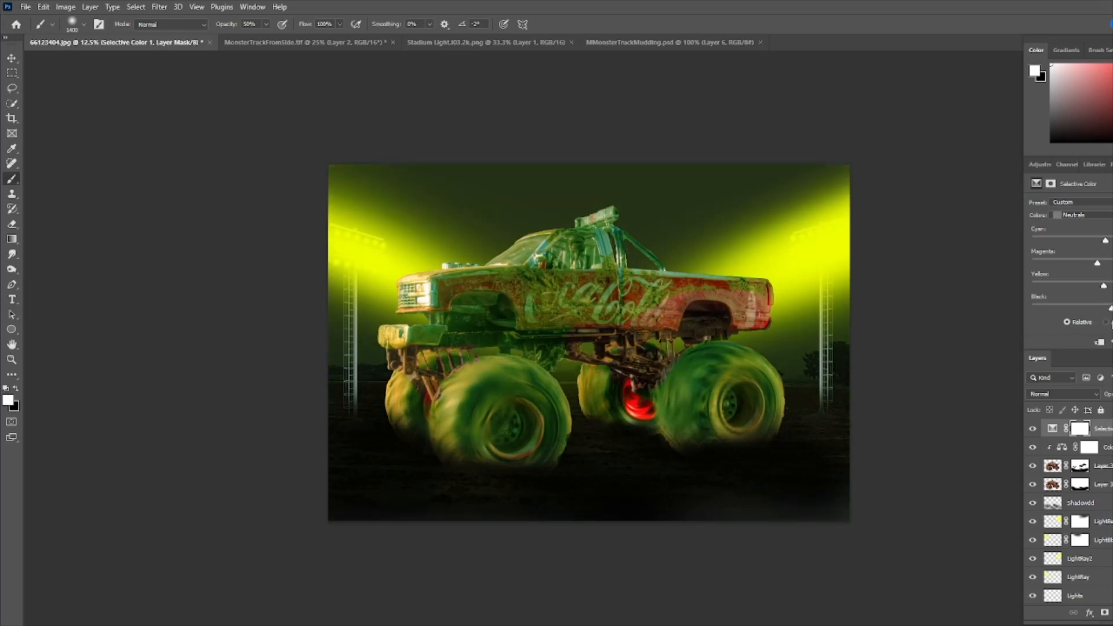
pyautogui.keyDown('alt'); pyautogui.click(1065, 438); pyautogui.keyUp('alt')
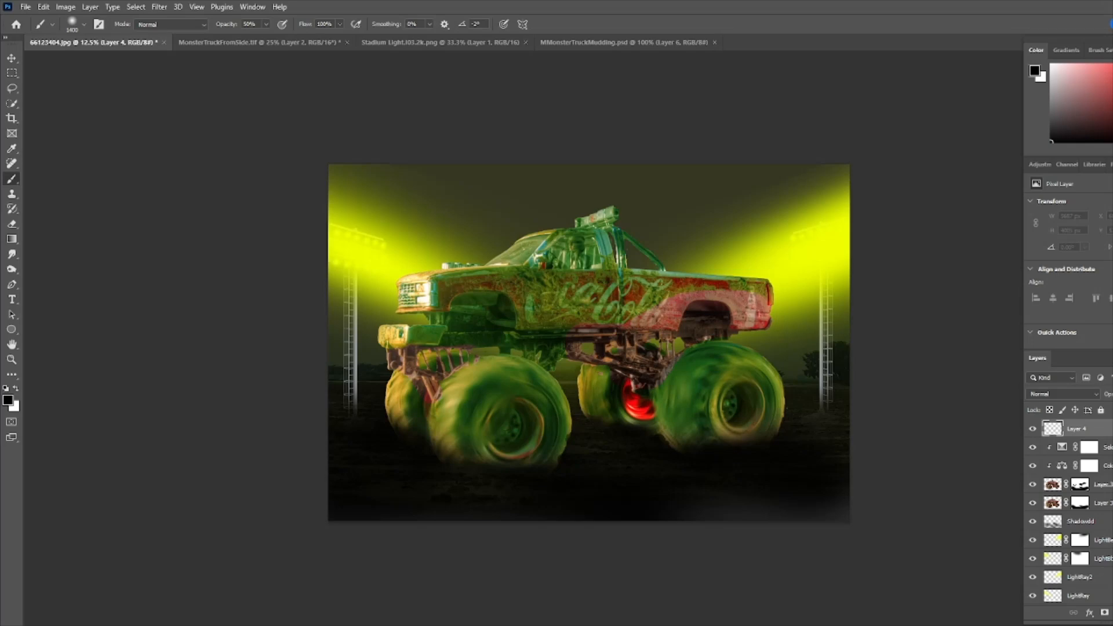
# - Set the foreground color to a bright lime green, hex cdff0b
pyautogui.click(11, 401)
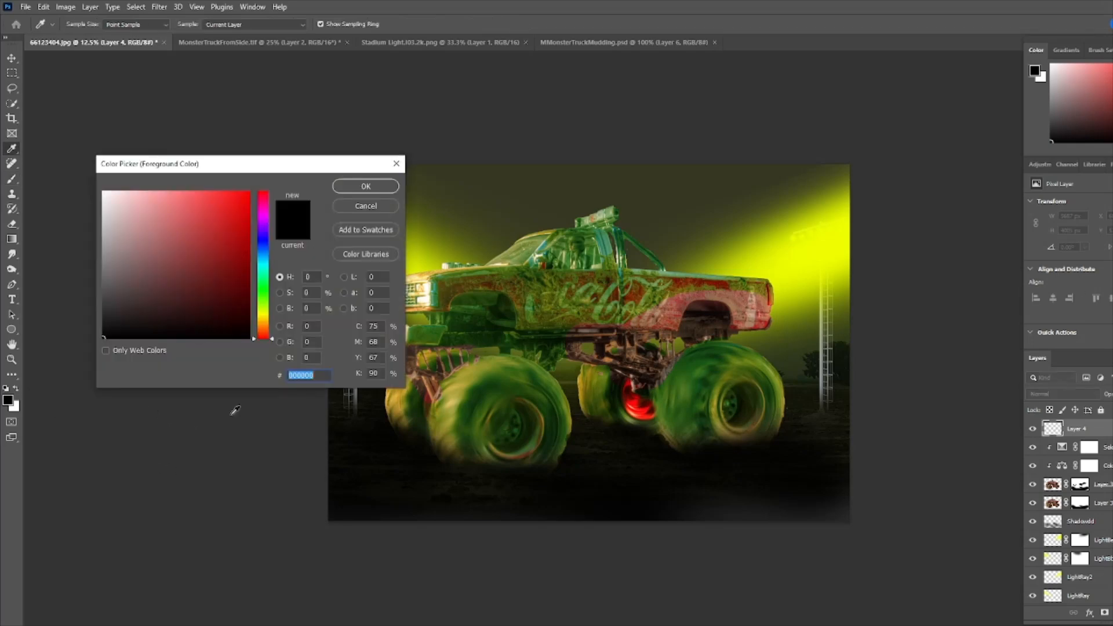
pyautogui.write('cfff29')
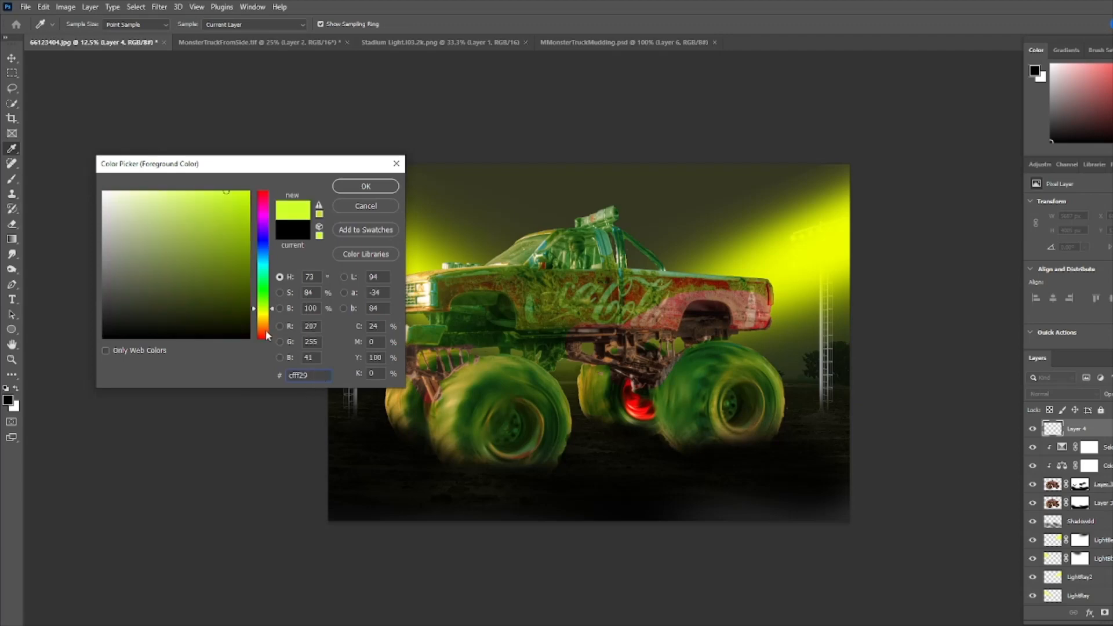
pyautogui.moveTo(226, 195); pyautogui.dragTo(237, 191)
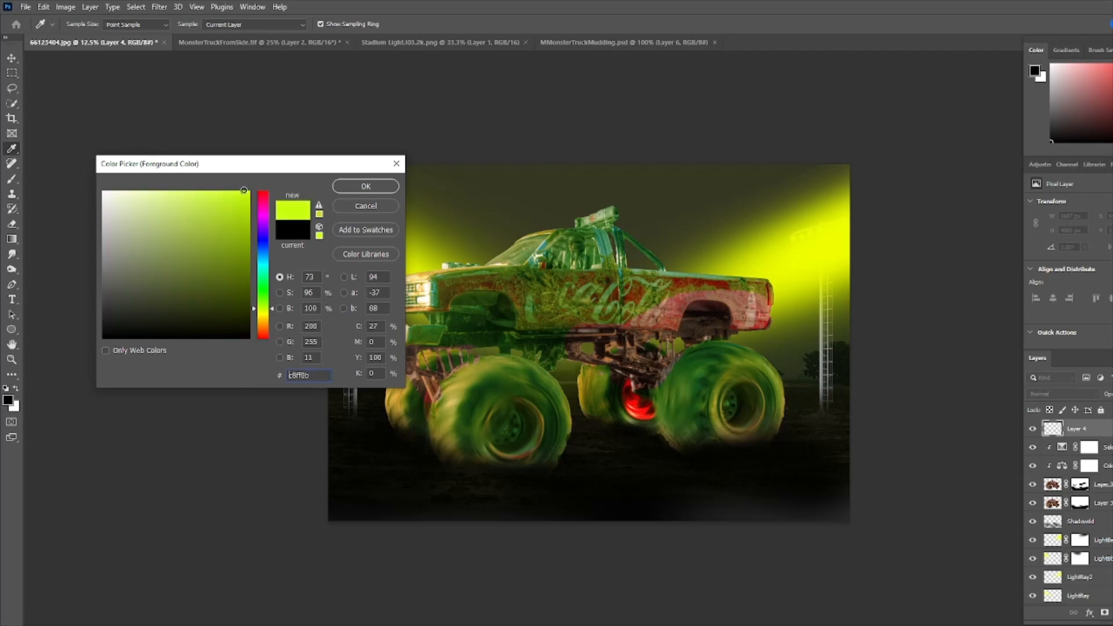
pyautogui.click(380, 185)
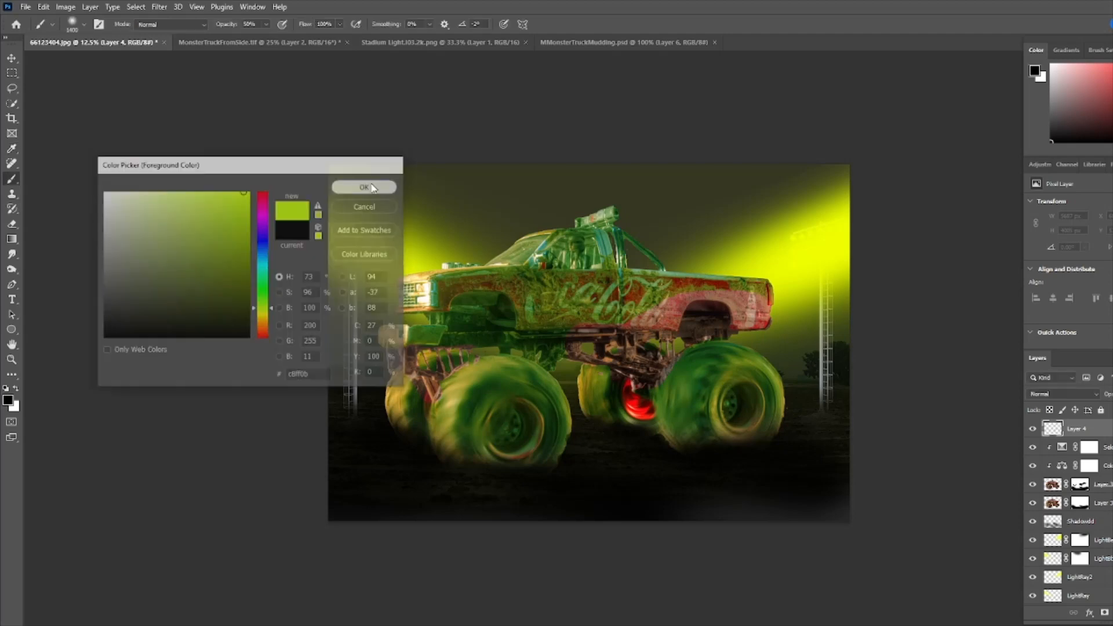
# - With a smaller brush, paint lime glow spots on the roof lights and headlight on the new top layer
pyautogui.press('b')
pyautogui.press('[')
pyautogui.press('[')
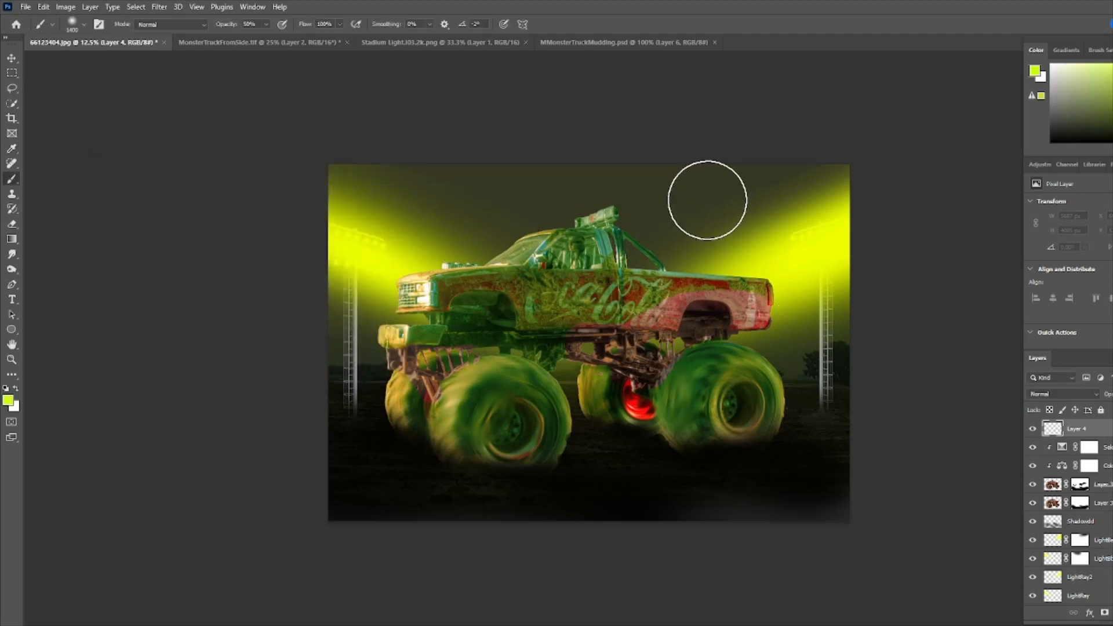
pyautogui.press('[')
pyautogui.press('[')
pyautogui.press('[')
pyautogui.press('[')
pyautogui.press('[')
pyautogui.press('[')
pyautogui.press('[')
pyautogui.press('[')
pyautogui.press('[')
pyautogui.press('[')
pyautogui.press('[')
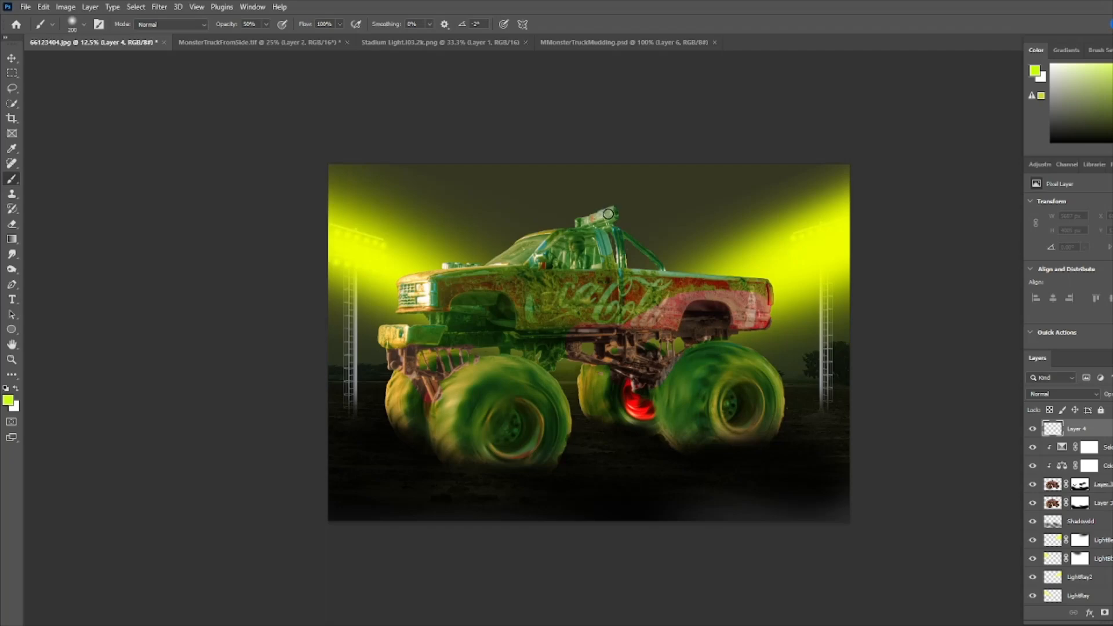
pyautogui.click(608, 212)
pyautogui.click(590, 219)
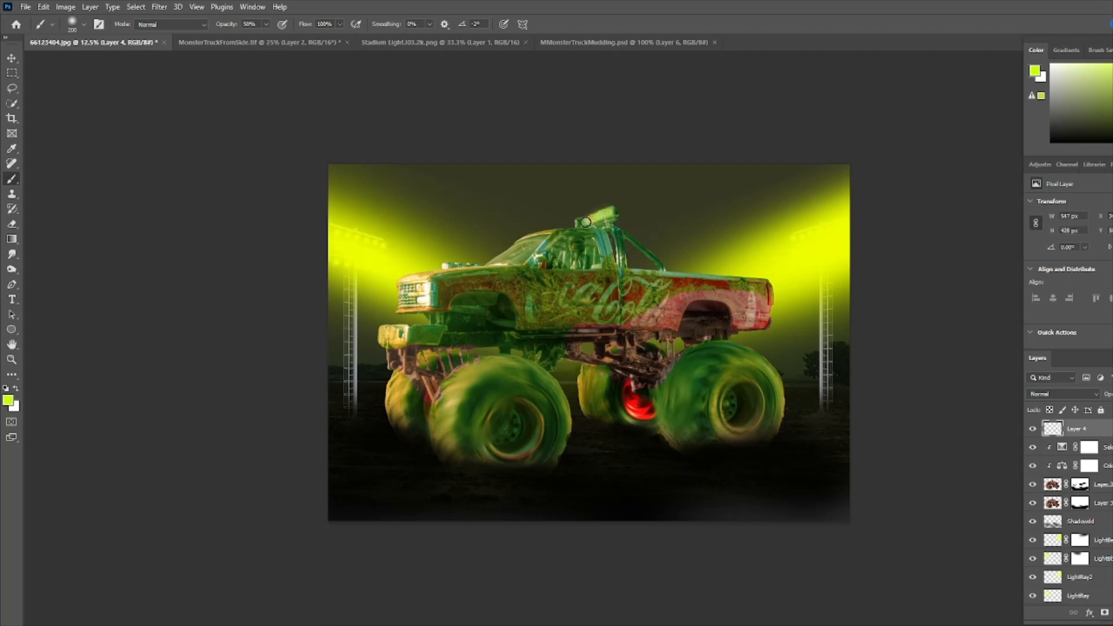
pyautogui.click(585, 220)
pyautogui.click(581, 222)
pyautogui.click(421, 290)
pyautogui.click(432, 300)
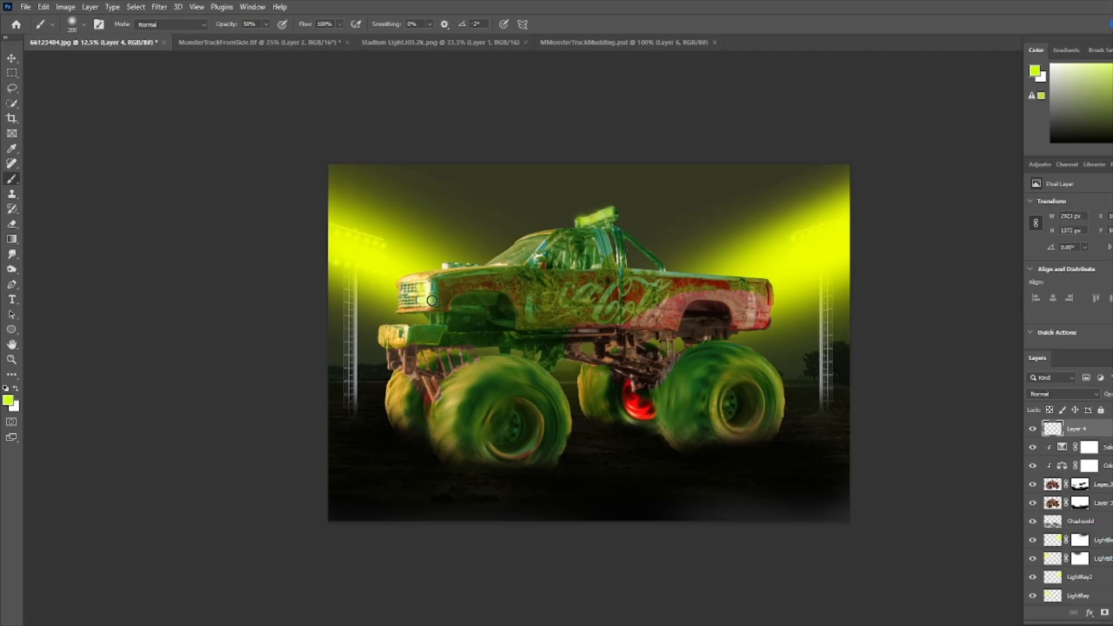
pyautogui.click(402, 288)
# - Create a new layer above the top truck layer and fill it with lime using the Paint Bucket
pyautogui.click(1053, 485)
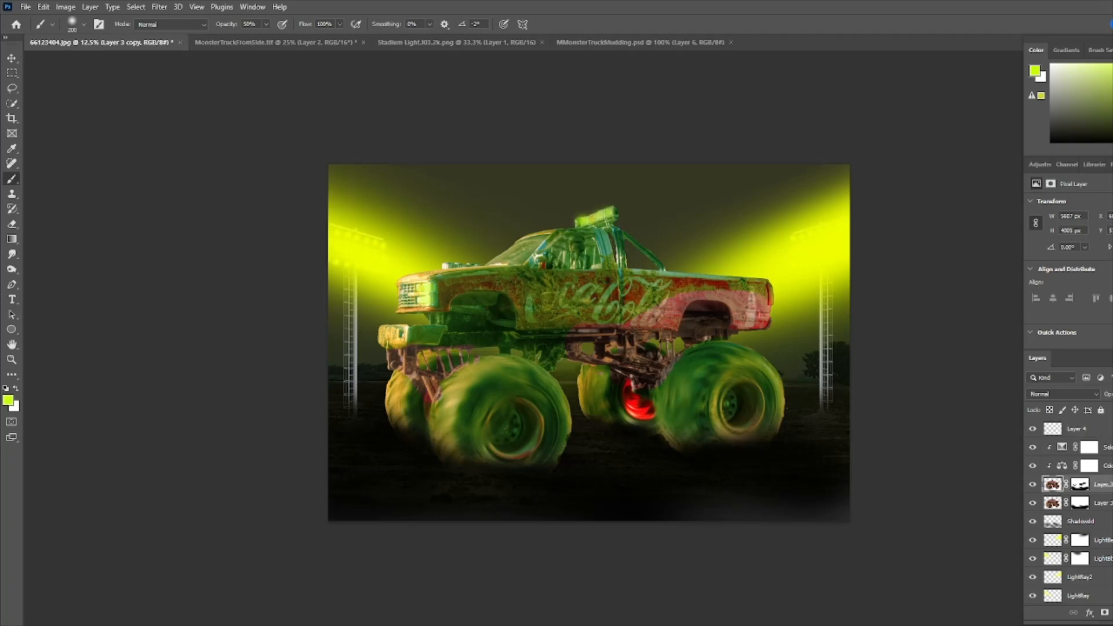
pyautogui.hotkey('ctrl', 'shift', 'alt', 'n')
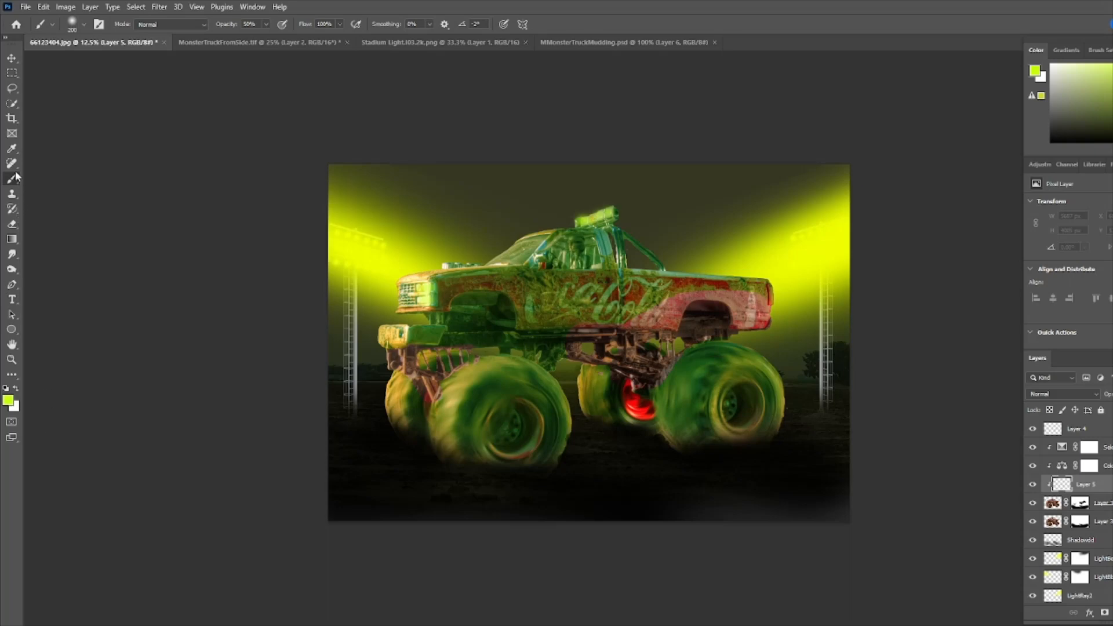
pyautogui.click(16, 244)
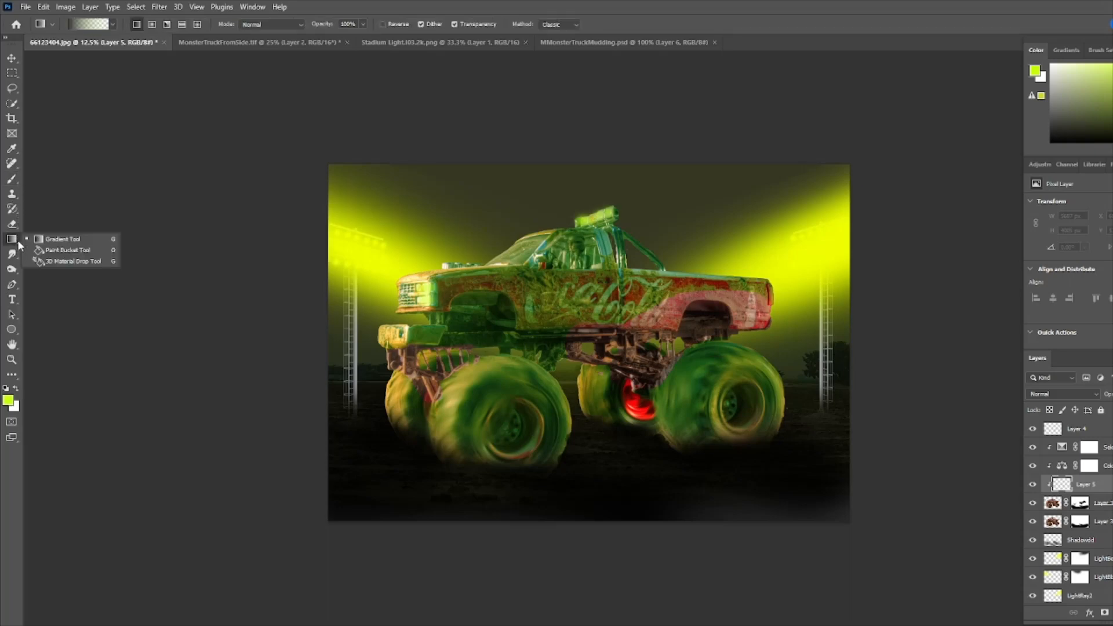
pyautogui.click(51, 250)
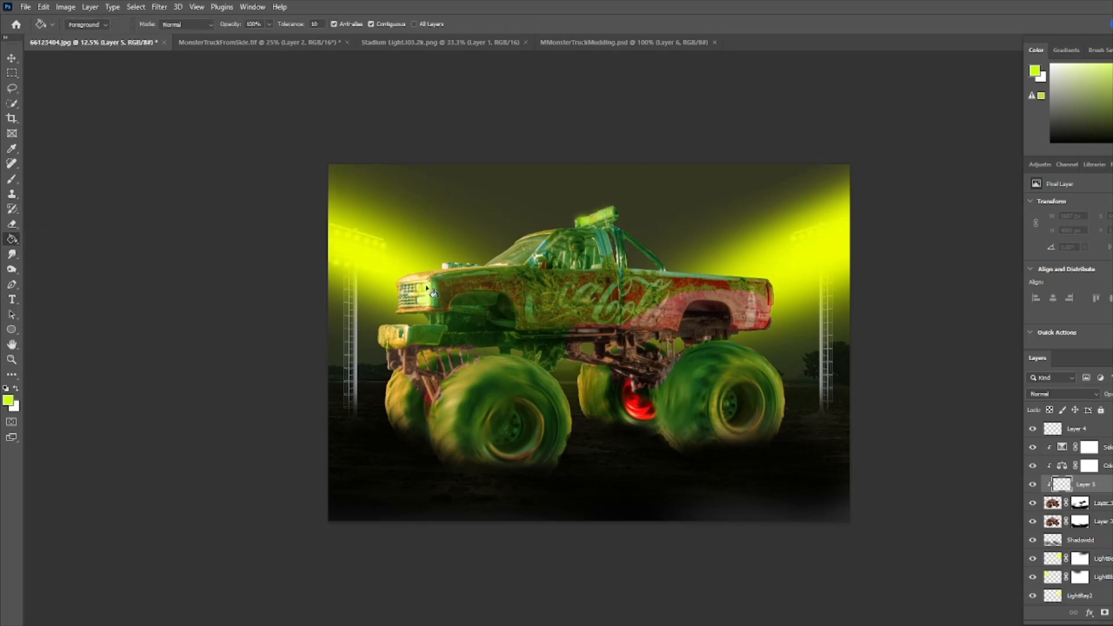
pyautogui.click(460, 293)
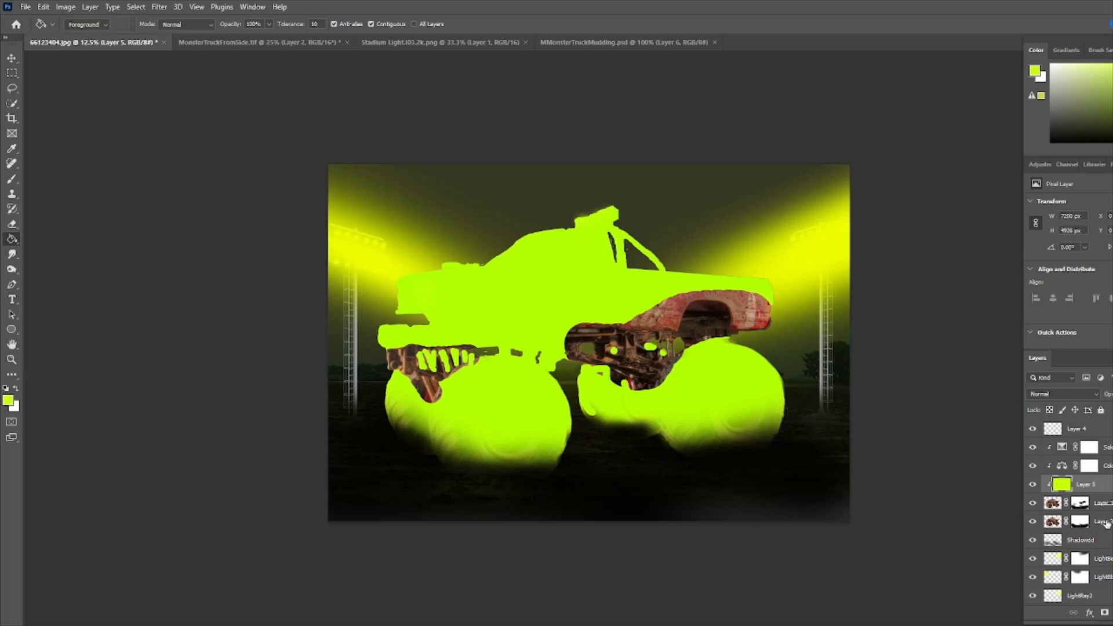
# - Add a layer mask to the lime fill layer and invert it to black
pyautogui.click(1105, 612)
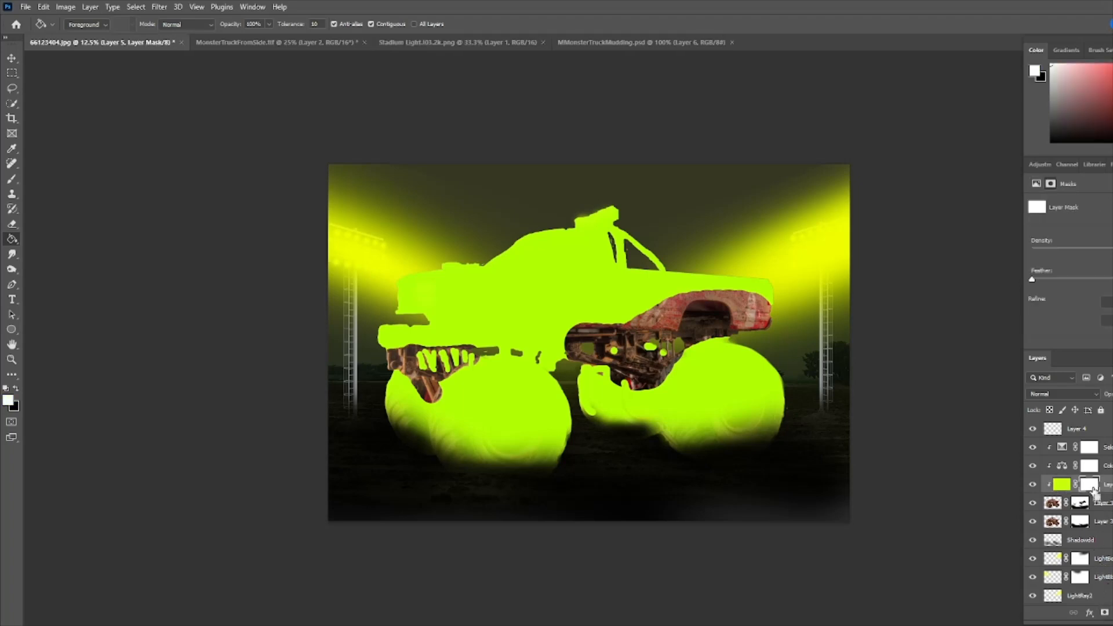
pyautogui.hotkey('ctrl', 'i')
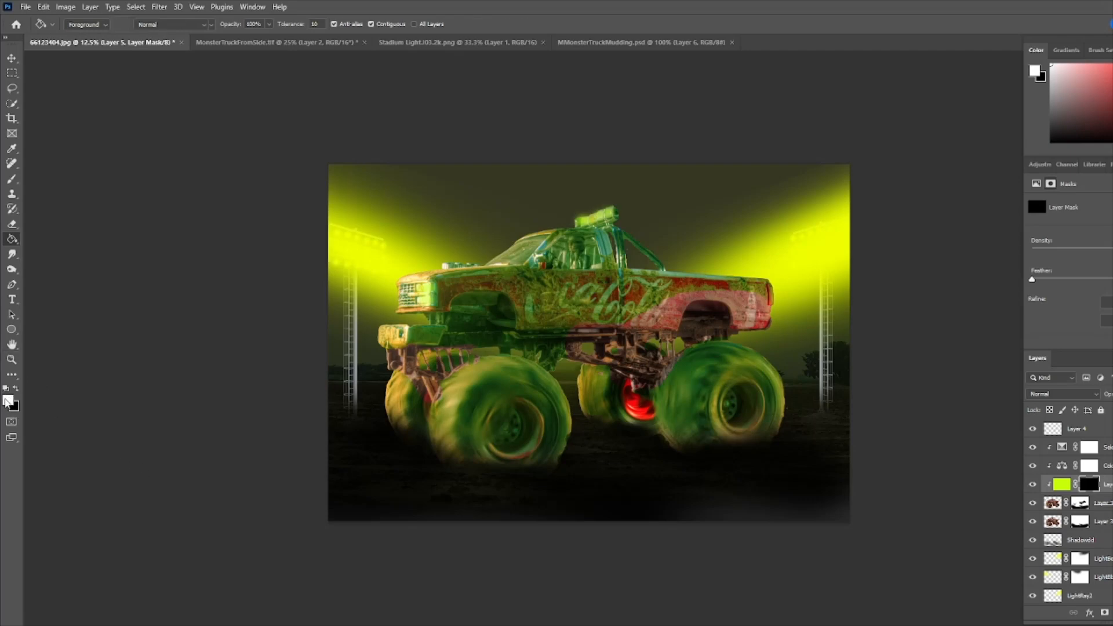
# - Paint white at 16% brush opacity on the mask along the windshield and front bumper to reveal lime light
pyautogui.press('b')
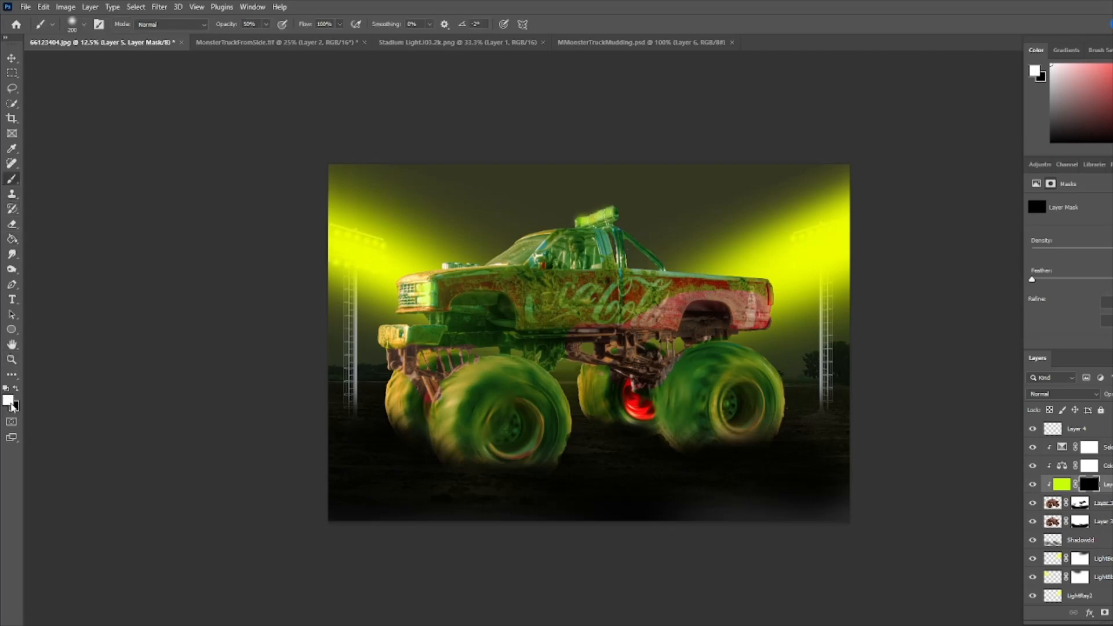
pyautogui.moveTo(265, 27)
pyautogui.mouseDown()
pyautogui.moveTo(268, 39)
pyautogui.moveTo(252, 39)
pyautogui.mouseUp()
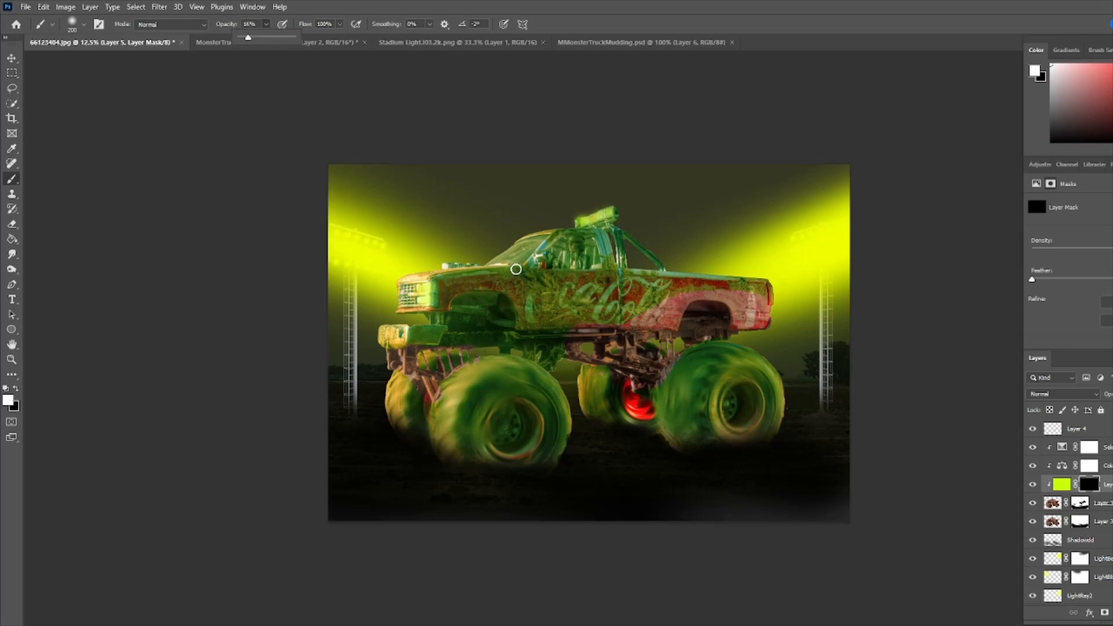
pyautogui.click(454, 269)
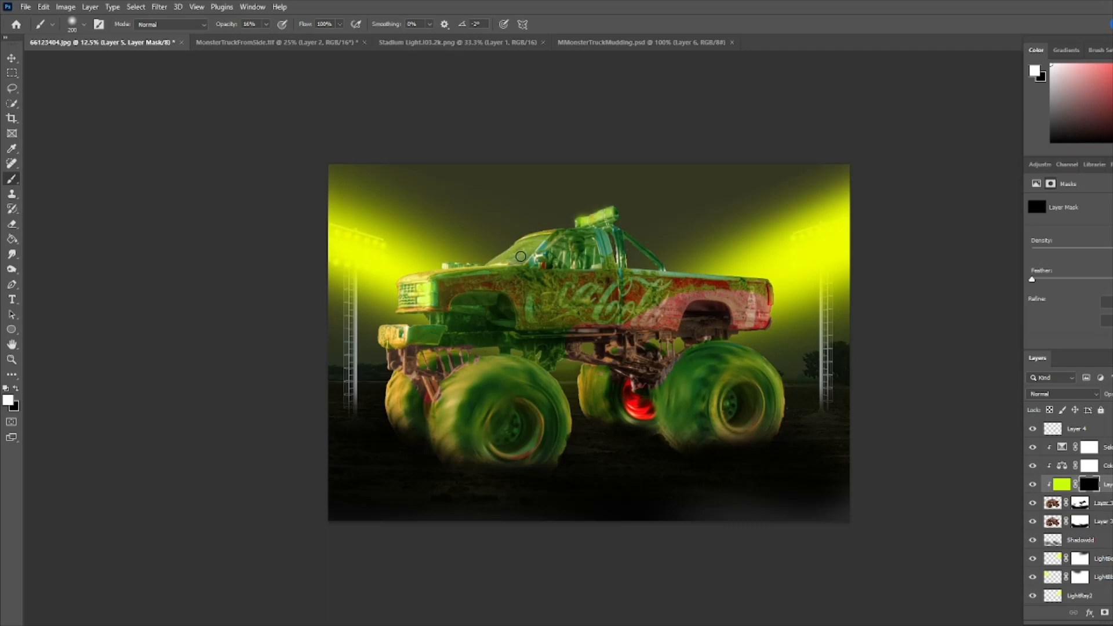
pyautogui.moveTo(521, 257)
pyautogui.mouseDown()
pyautogui.moveTo(546, 236)
pyautogui.moveTo(534, 258)
pyautogui.moveTo(543, 256)
pyautogui.mouseUp()
pyautogui.moveTo(402, 327)
pyautogui.mouseDown()
pyautogui.moveTo(383, 335)
pyautogui.moveTo(409, 340)
pyautogui.moveTo(385, 342)
pyautogui.moveTo(408, 367)
pyautogui.mouseUp()
# - Toggle the lime fill layer's visibility to compare the truck with and without the glow
pyautogui.click(1034, 485)
pyautogui.click(1033, 485)
pyautogui.click(1034, 485)
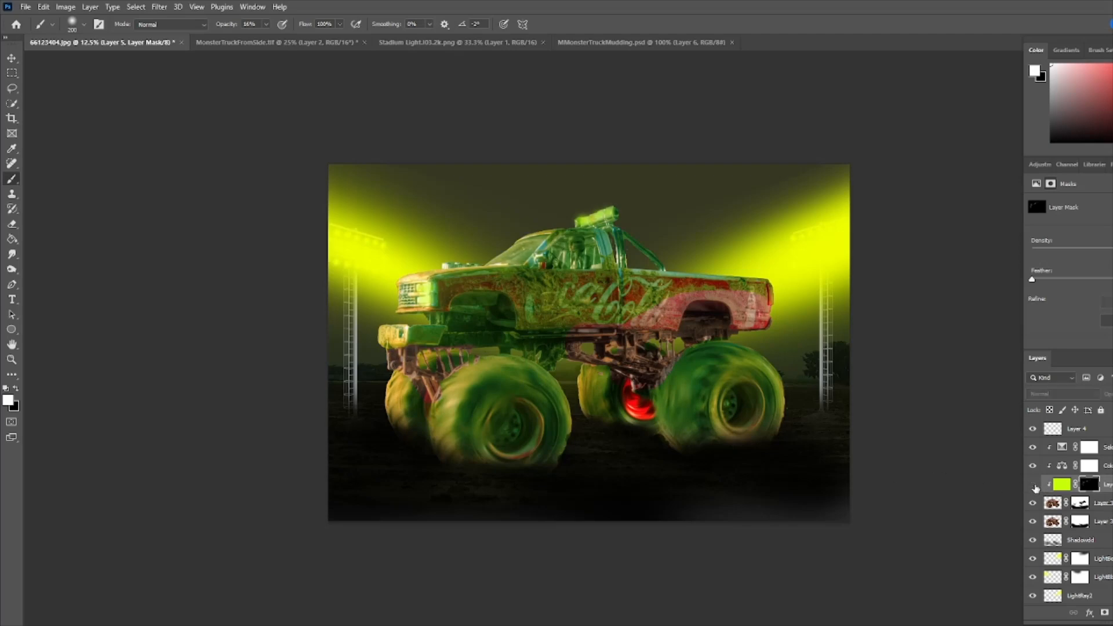
pyautogui.click(1033, 485)
pyautogui.click(1033, 484)
pyautogui.click(1033, 484)
pyautogui.click(1033, 485)
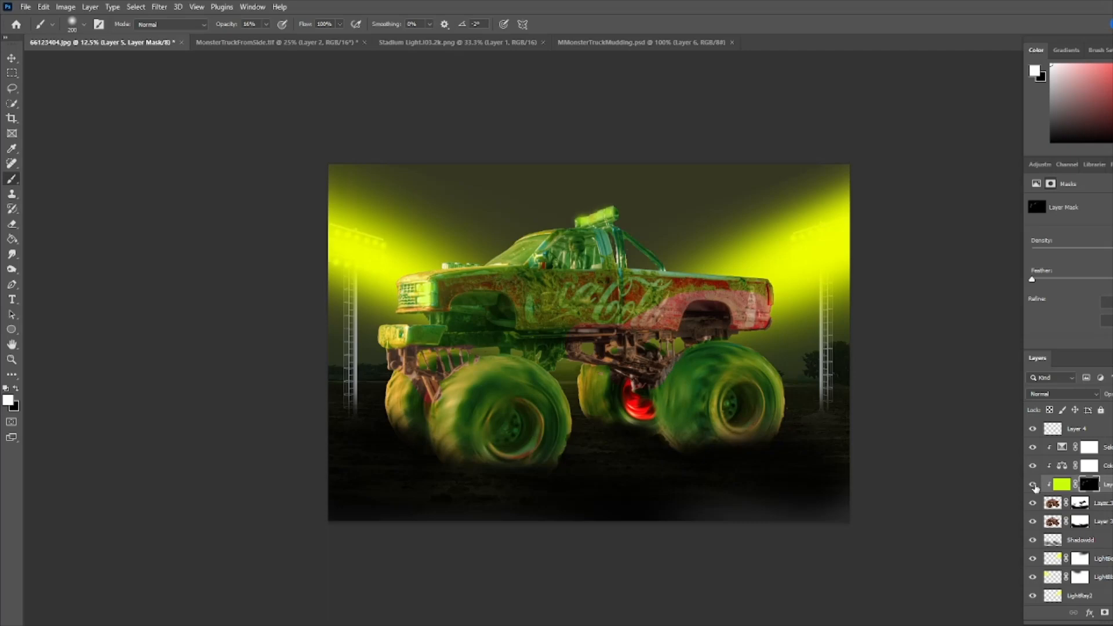
# - Enlarge the brush and reveal more lime light on the mask over the wheels and underside of the truck
pyautogui.press(']')
pyautogui.press(']')
pyautogui.press(']')
pyautogui.moveTo(398, 393); pyautogui.dragTo(402, 423)
pyautogui.moveTo(394, 369); pyautogui.dragTo(404, 366)
pyautogui.moveTo(502, 367)
pyautogui.mouseDown()
pyautogui.moveTo(464, 371)
pyautogui.moveTo(443, 415)
pyautogui.moveTo(457, 455)
pyautogui.mouseUp()
pyautogui.moveTo(496, 371)
pyautogui.mouseDown()
pyautogui.moveTo(545, 387)
pyautogui.moveTo(594, 377)
pyautogui.moveTo(595, 412)
pyautogui.moveTo(609, 417)
pyautogui.mouseUp()
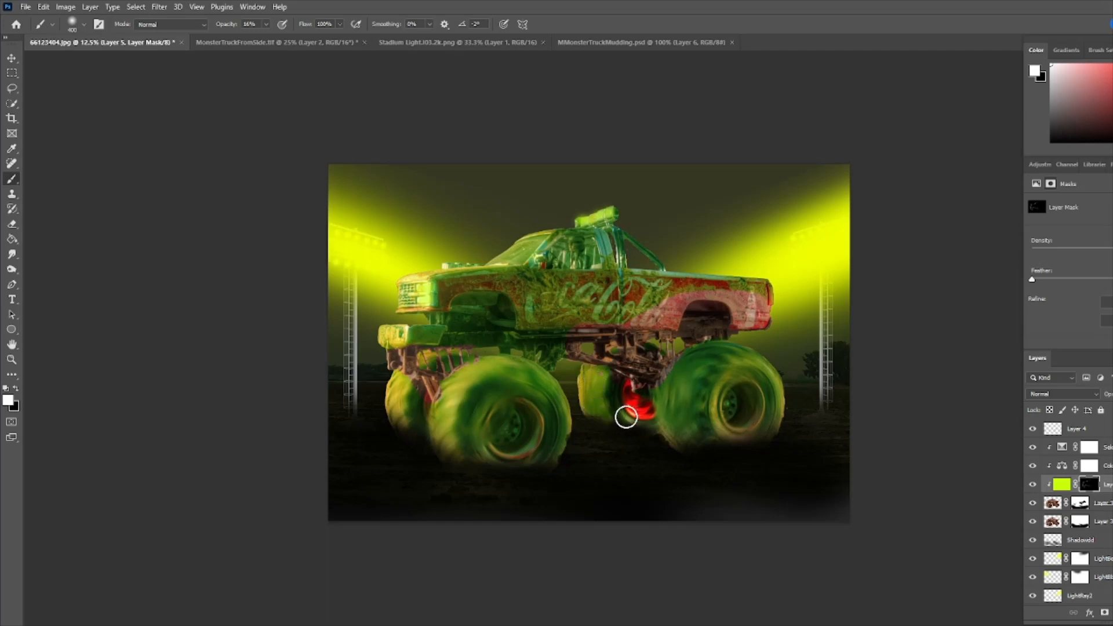
pyautogui.moveTo(701, 373); pyautogui.dragTo(689, 429)
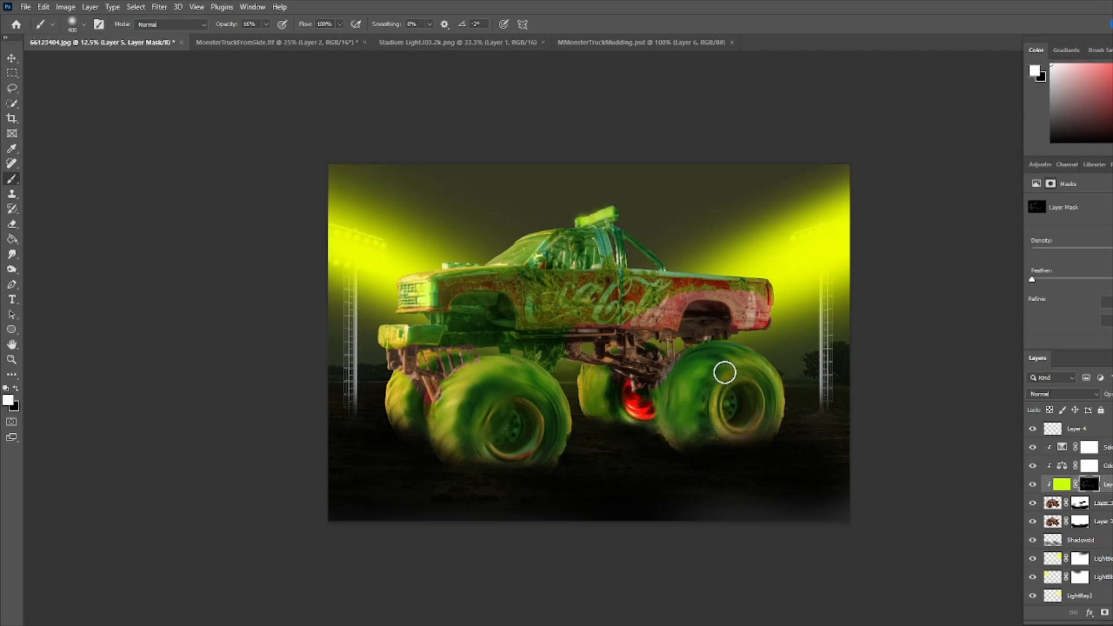
pyautogui.moveTo(723, 371)
pyautogui.mouseDown()
pyautogui.moveTo(749, 367)
pyautogui.moveTo(778, 404)
pyautogui.moveTo(699, 365)
pyautogui.moveTo(683, 374)
pyautogui.moveTo(687, 432)
pyautogui.mouseUp()
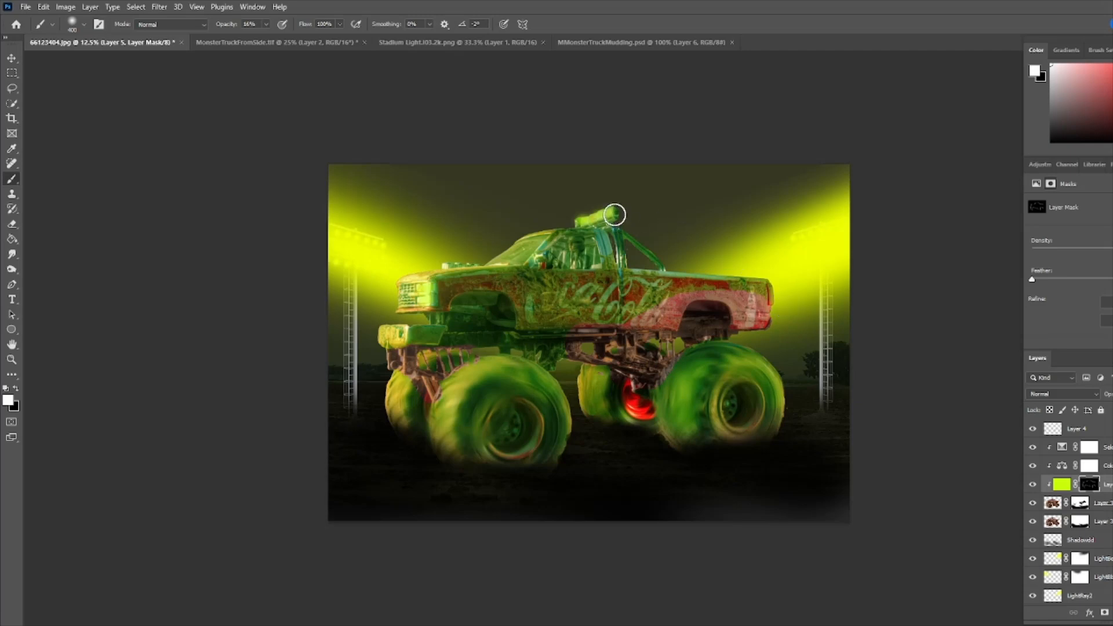
# - Switch the lime fill layer on and off repeatedly to judge the added wheel glow
pyautogui.click(1033, 485)
pyautogui.click(1033, 485)
pyautogui.click(1034, 486)
pyautogui.click(1033, 485)
pyautogui.click(1033, 485)
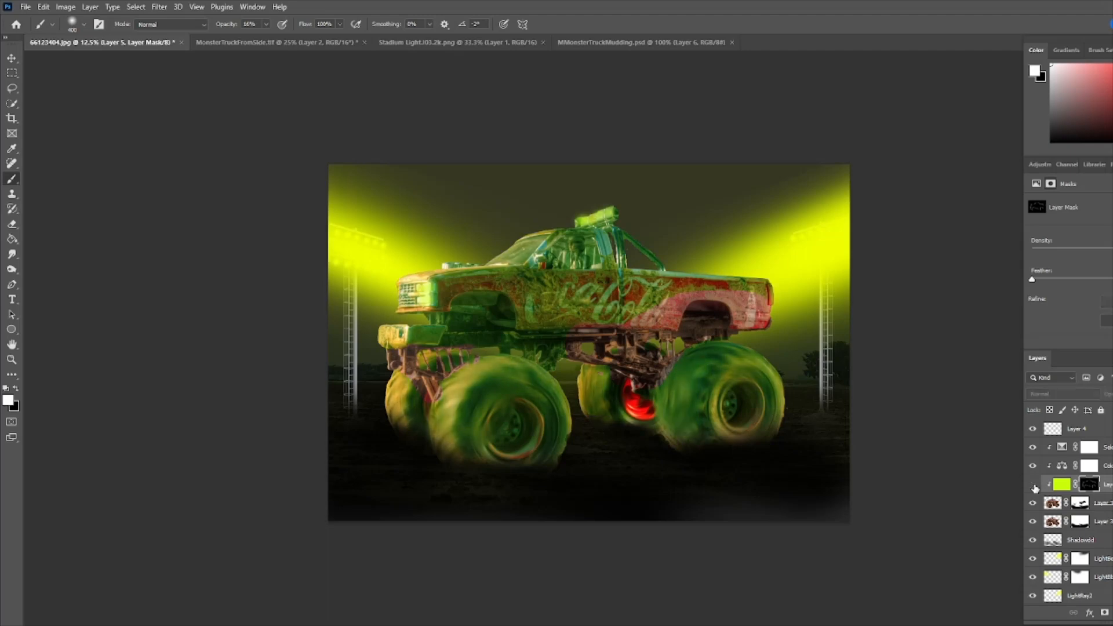
pyautogui.click(1033, 485)
pyautogui.click(1034, 485)
pyautogui.click(1033, 485)
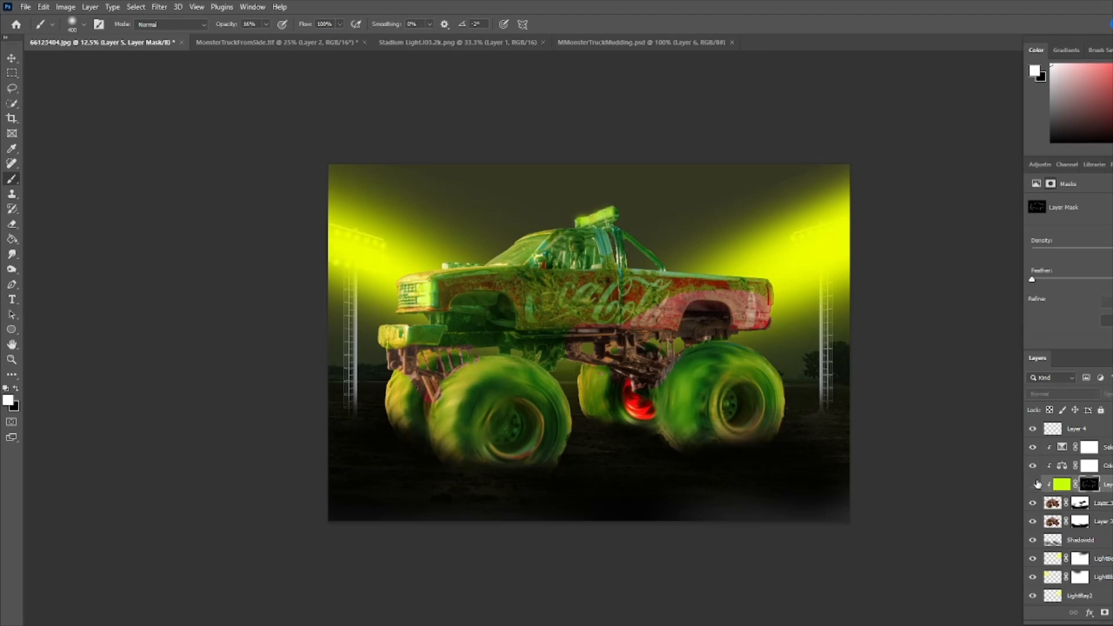
pyautogui.click(1033, 485)
pyautogui.click(1033, 486)
pyautogui.click(1080, 429)
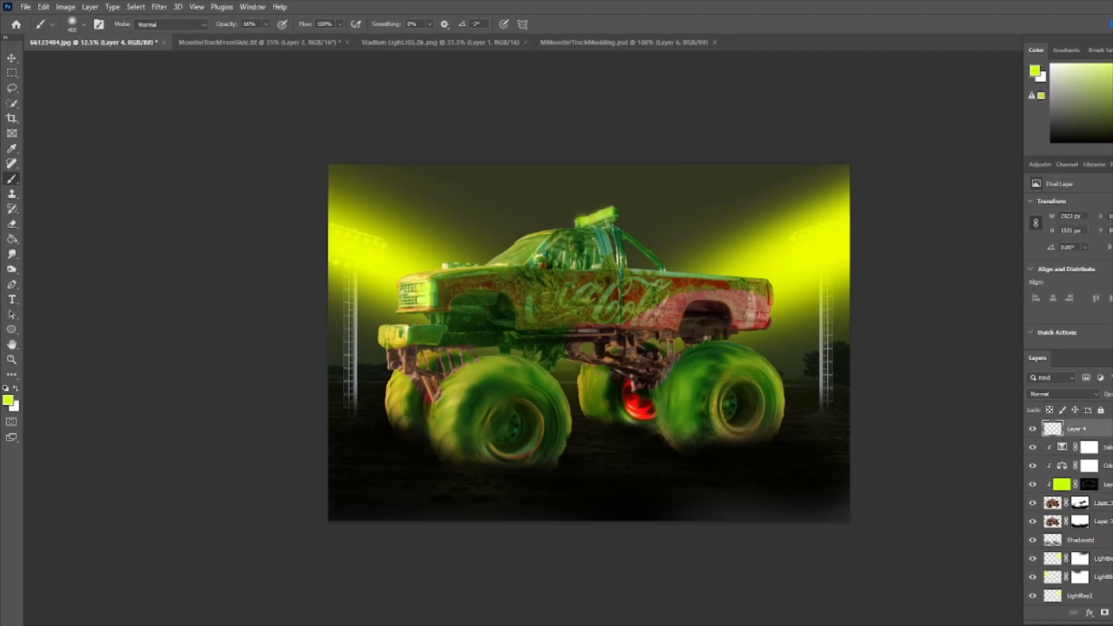
pyautogui.hotkey('ctrl', 'shift', 'alt', 'n')
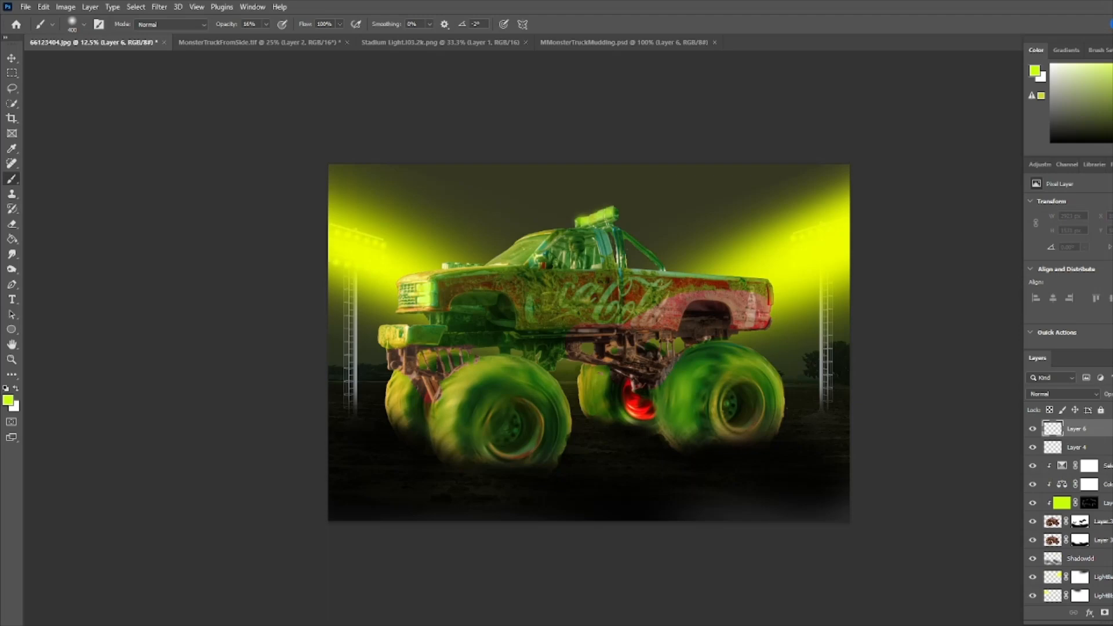
pyautogui.moveTo(1077, 429); pyautogui.dragTo(1105, 613)
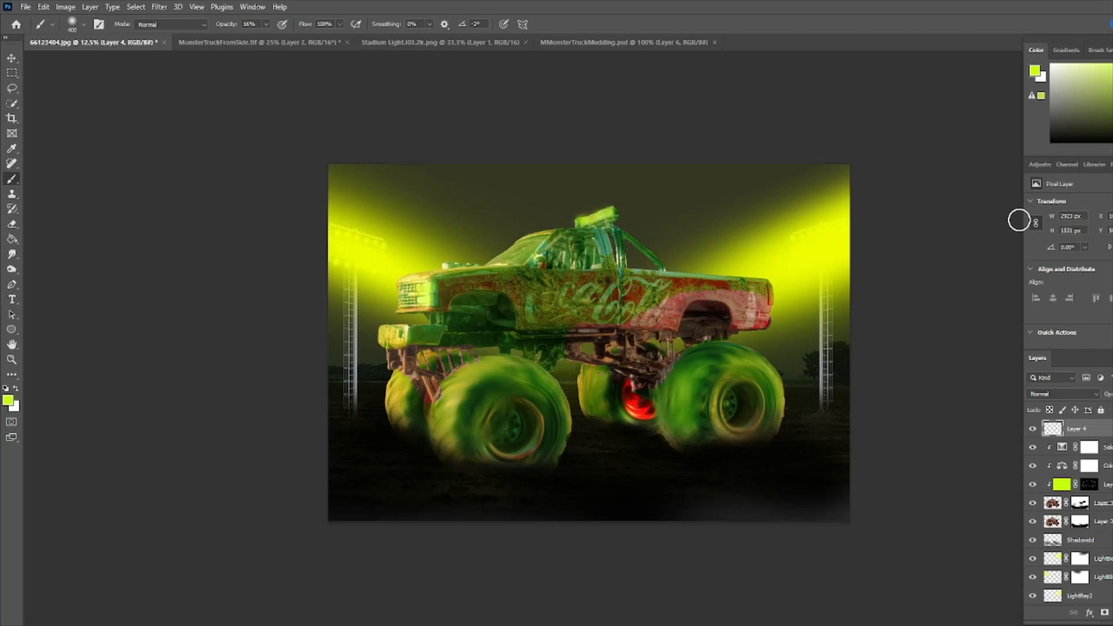
# - Add a Selective Color adjustment layer, nudge its Neutrals cyan slider, and toggle its visibility to compare
pyautogui.click(1038, 164)
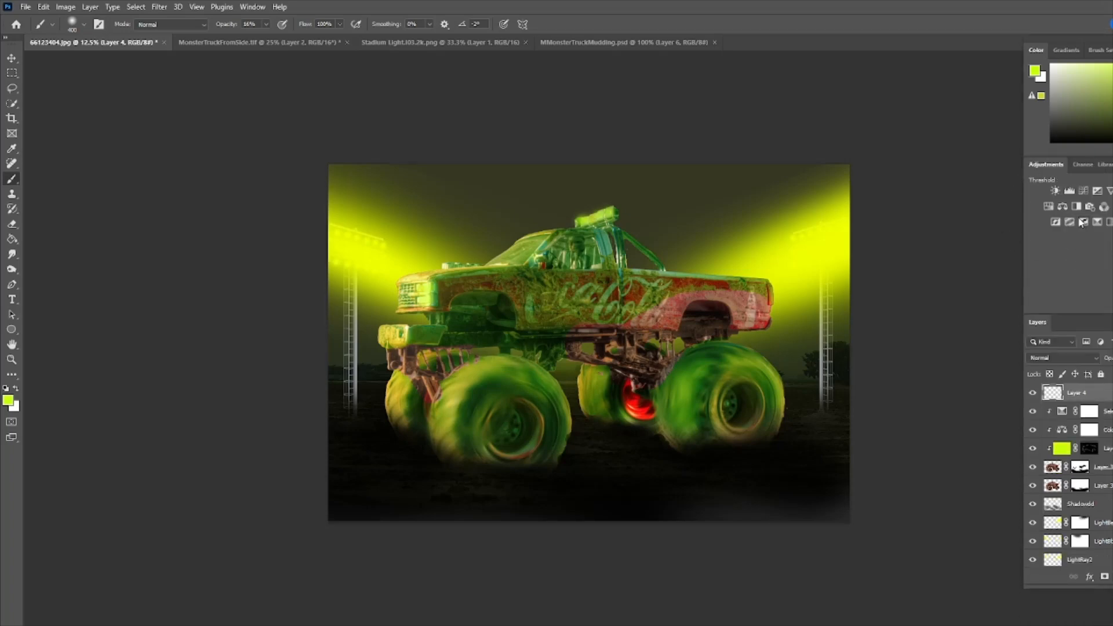
pyautogui.click(1109, 222)
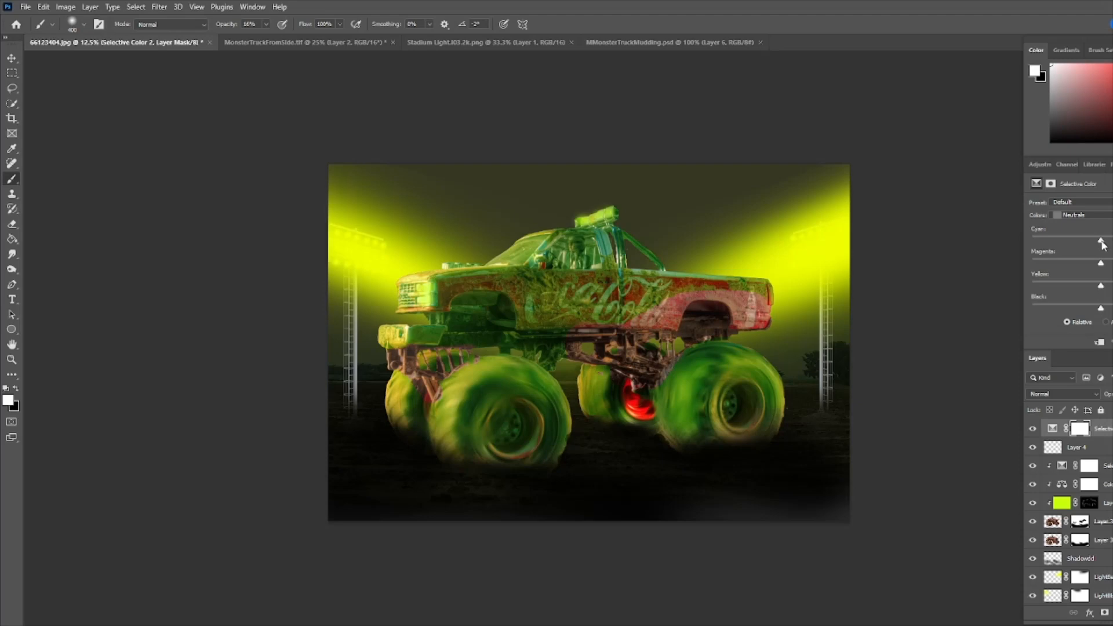
pyautogui.moveTo(1100, 243); pyautogui.dragTo(1102, 244)
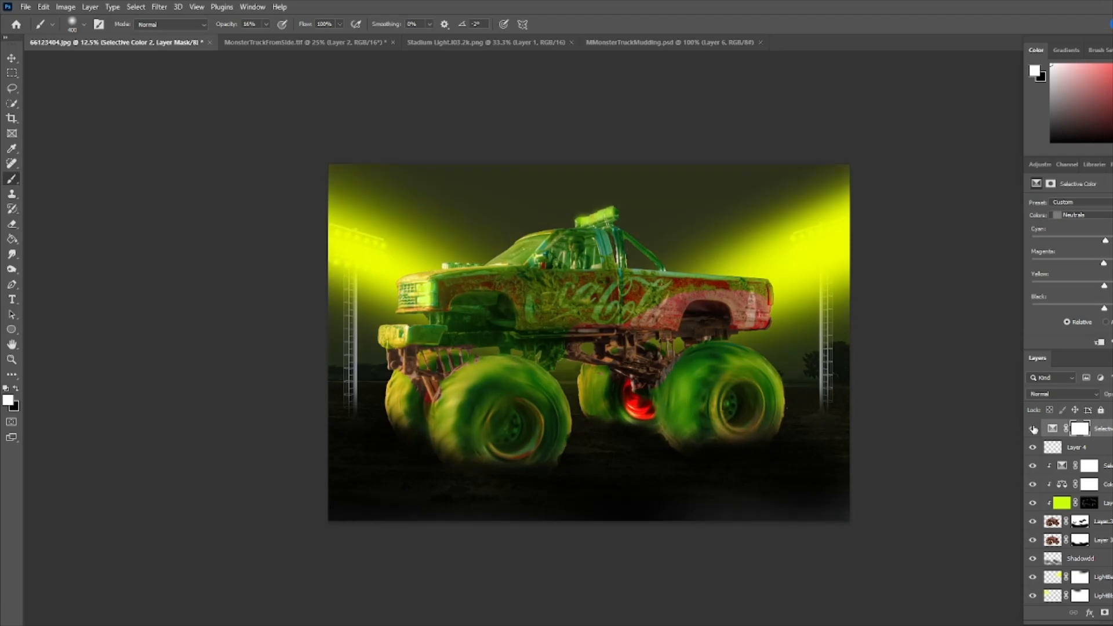
pyautogui.click(1033, 429)
pyautogui.click(1033, 429)
# - Create a new empty layer at the top of the stack and name it Mud
pyautogui.hotkey('ctrl', 'alt', 'shift', 'n')
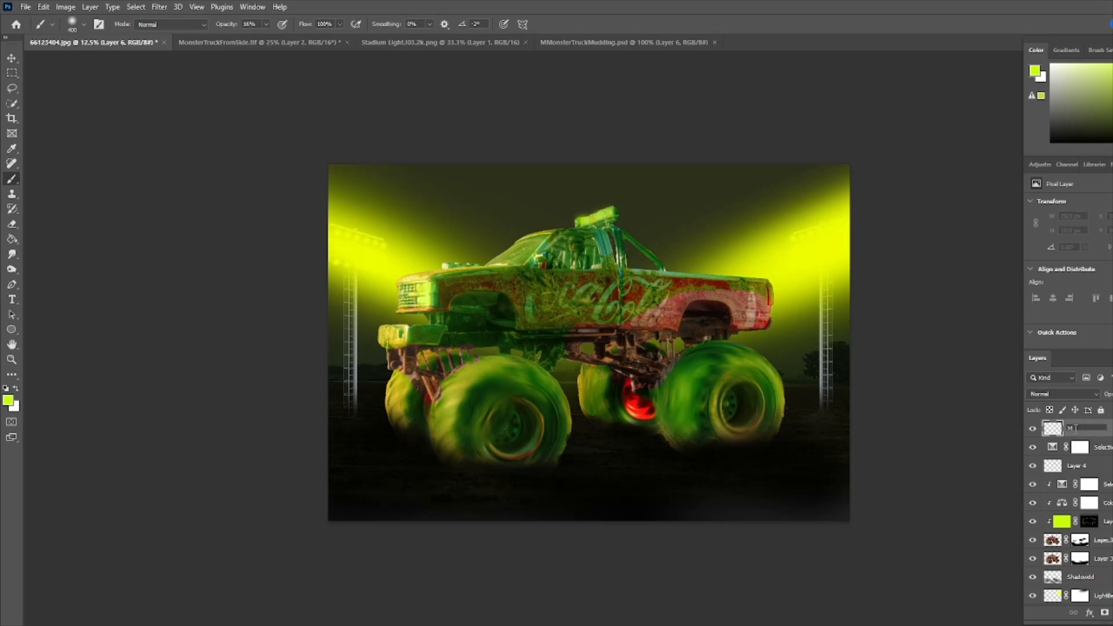
pyautogui.write('Mud')
pyautogui.press('Return')
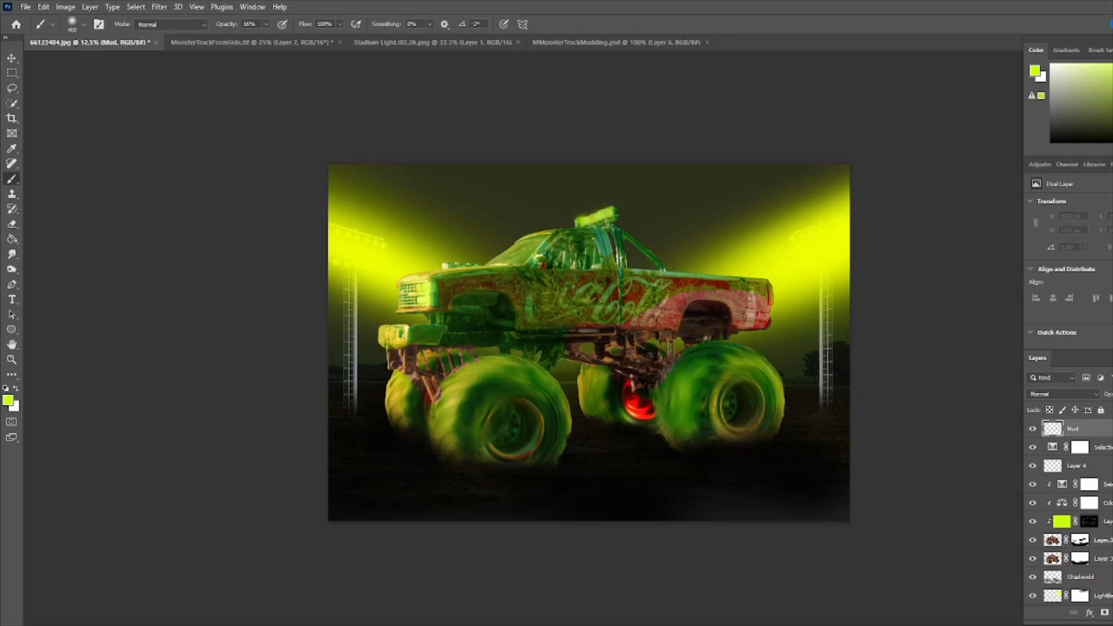
# - Choose the Splatter brush preset and resize it to about 1300 px for painting mud
pyautogui.click(81, 24)
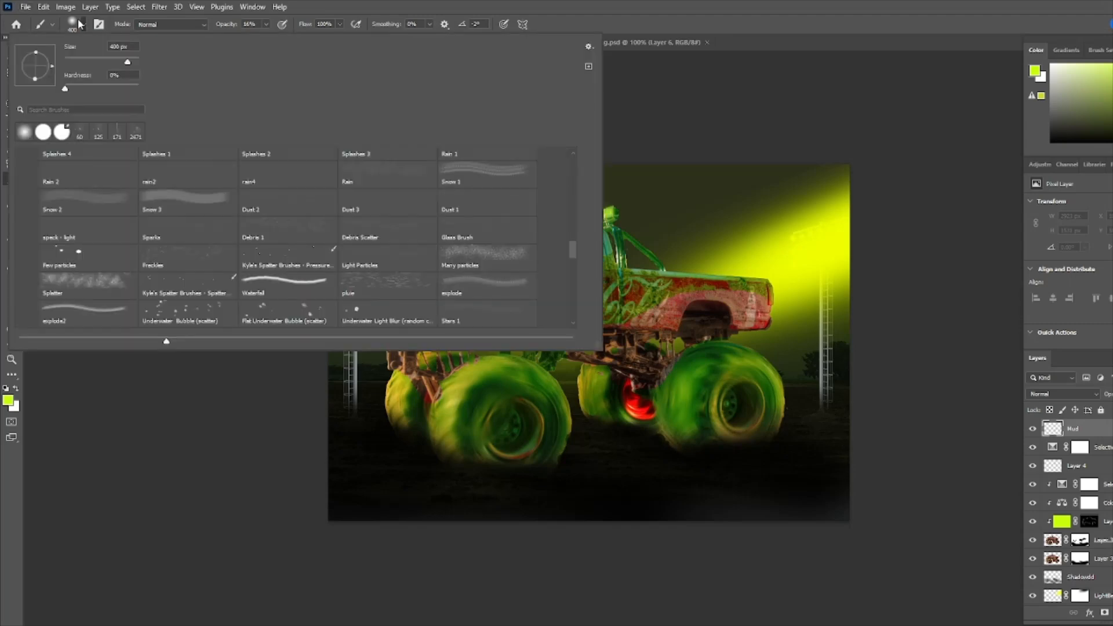
pyautogui.click(100, 24)
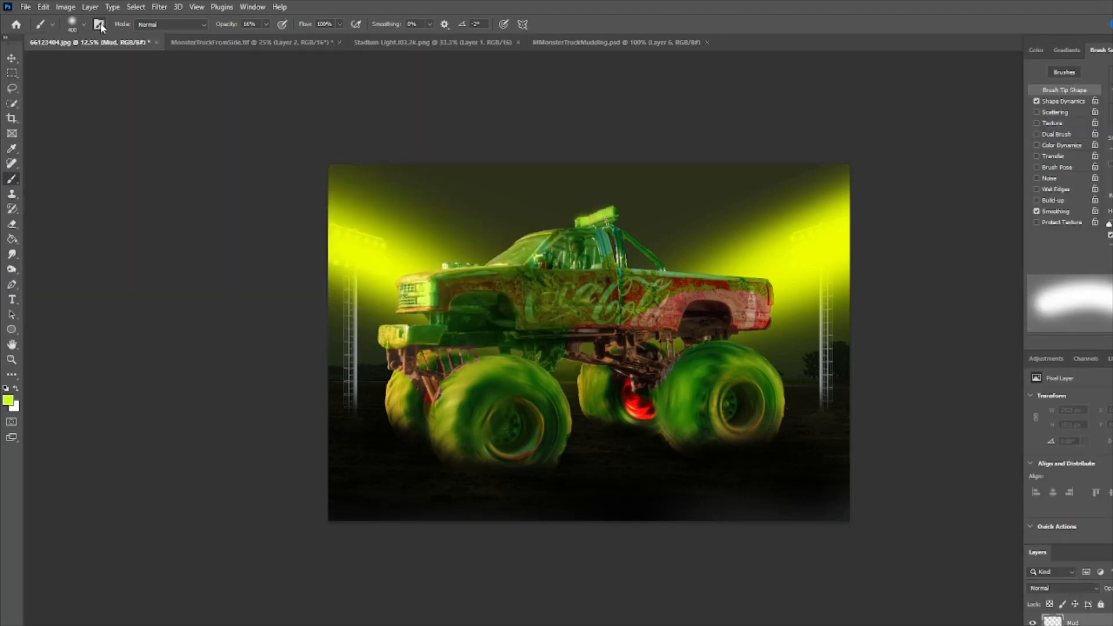
pyautogui.click(100, 24)
pyautogui.click(85, 24)
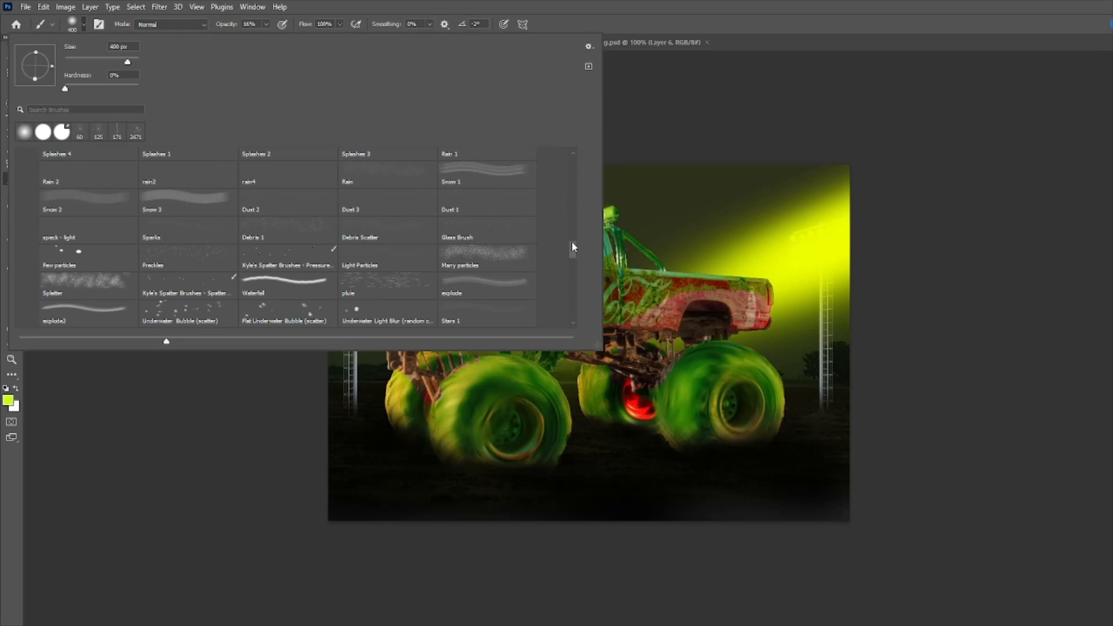
pyautogui.moveTo(572, 242); pyautogui.dragTo(572, 246)
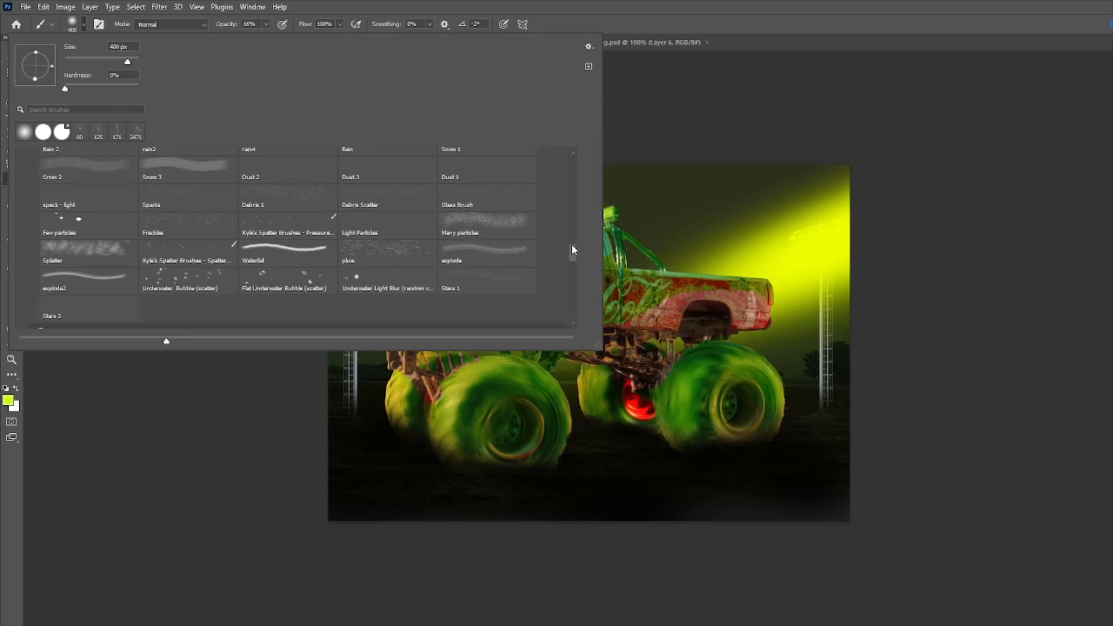
pyautogui.click(88, 281)
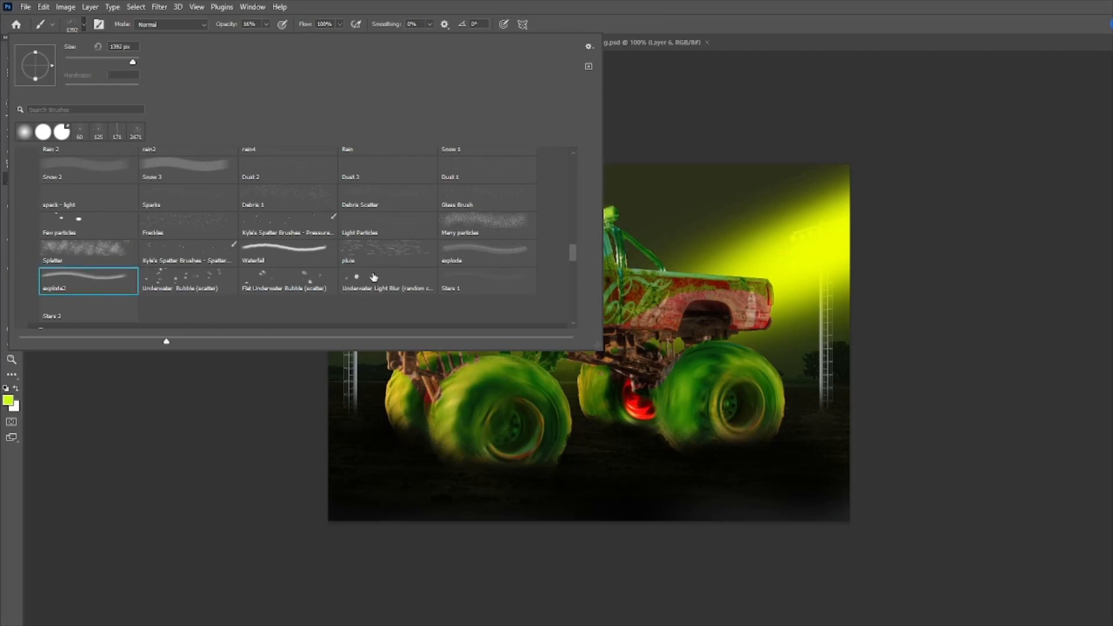
pyautogui.click(84, 255)
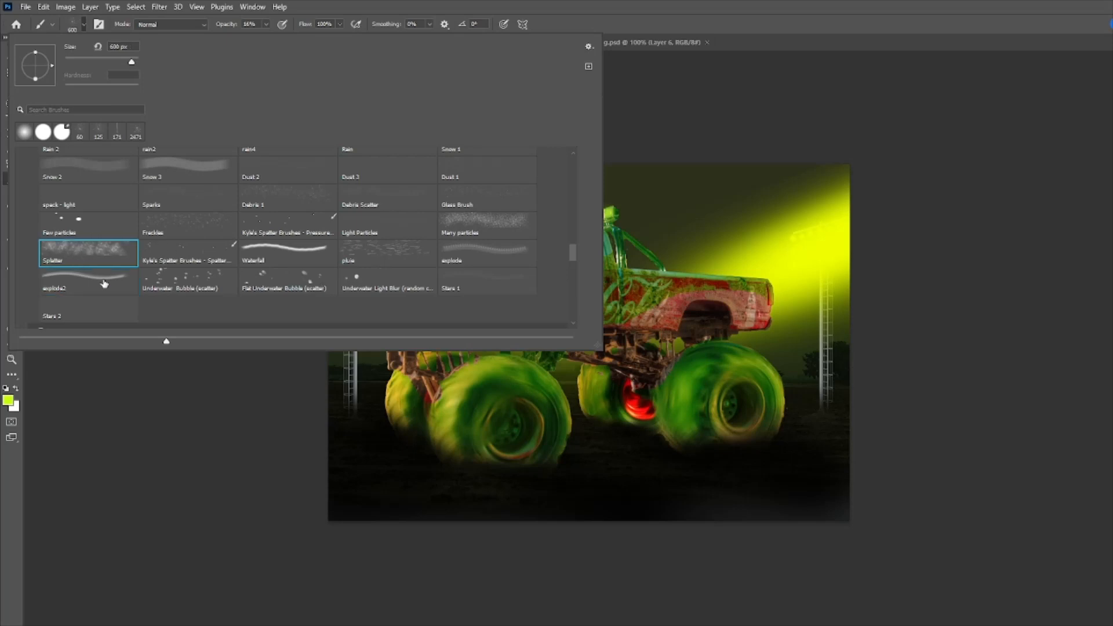
pyautogui.click(600, 4)
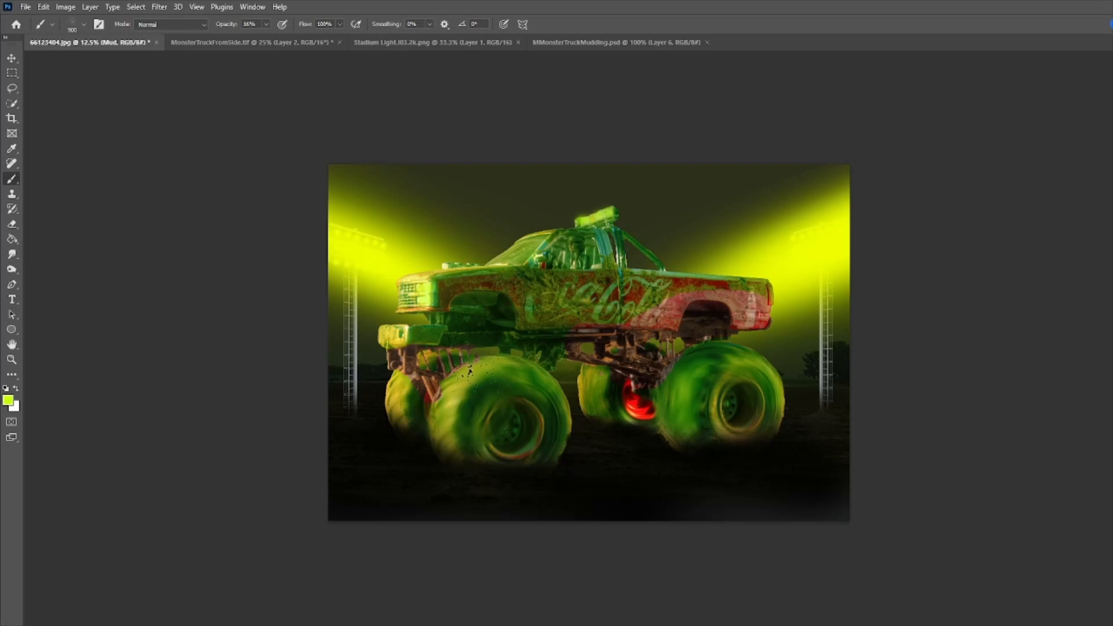
pyautogui.press(']')
pyautogui.press(']')
pyautogui.press(']')
pyautogui.press(']')
pyautogui.press(']')
pyautogui.press(']')
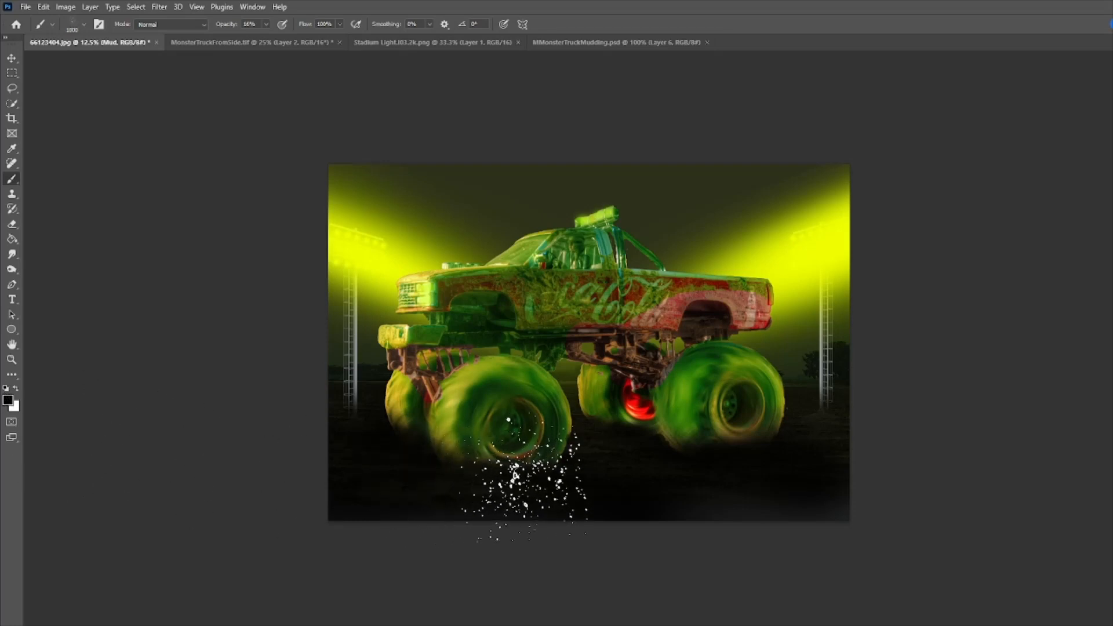
pyautogui.press('[')
pyautogui.press('[')
pyautogui.press('[')
pyautogui.press('[')
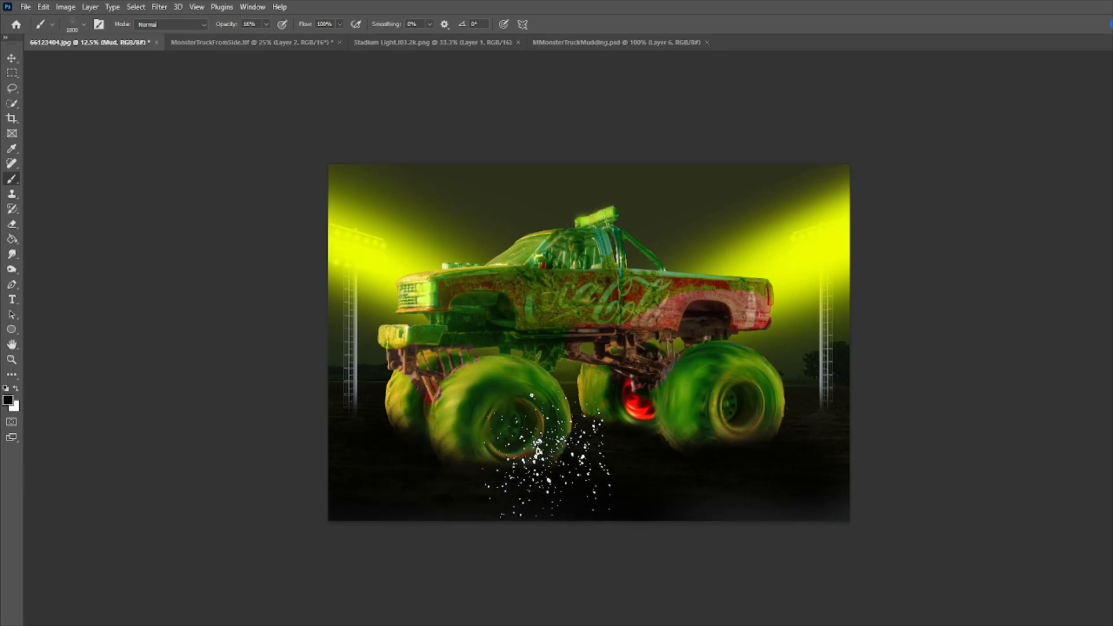
pyautogui.press('[')
# - Widen the panel dock so Brush Settings, Properties and Layers panels show beside the canvas
pyautogui.click(253, 7)
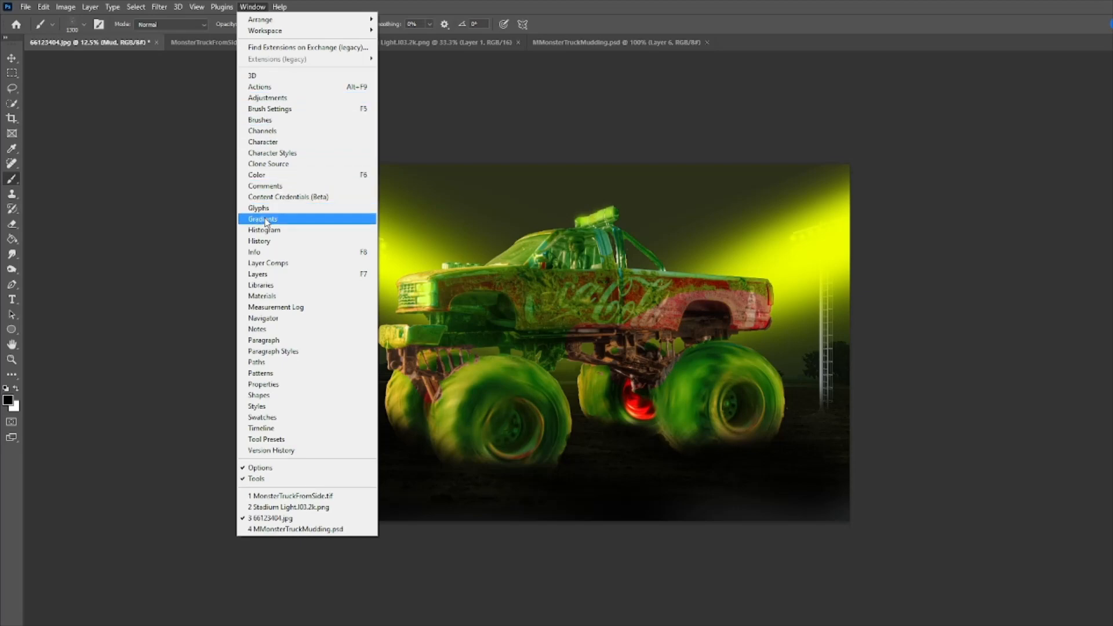
pyautogui.click(257, 274)
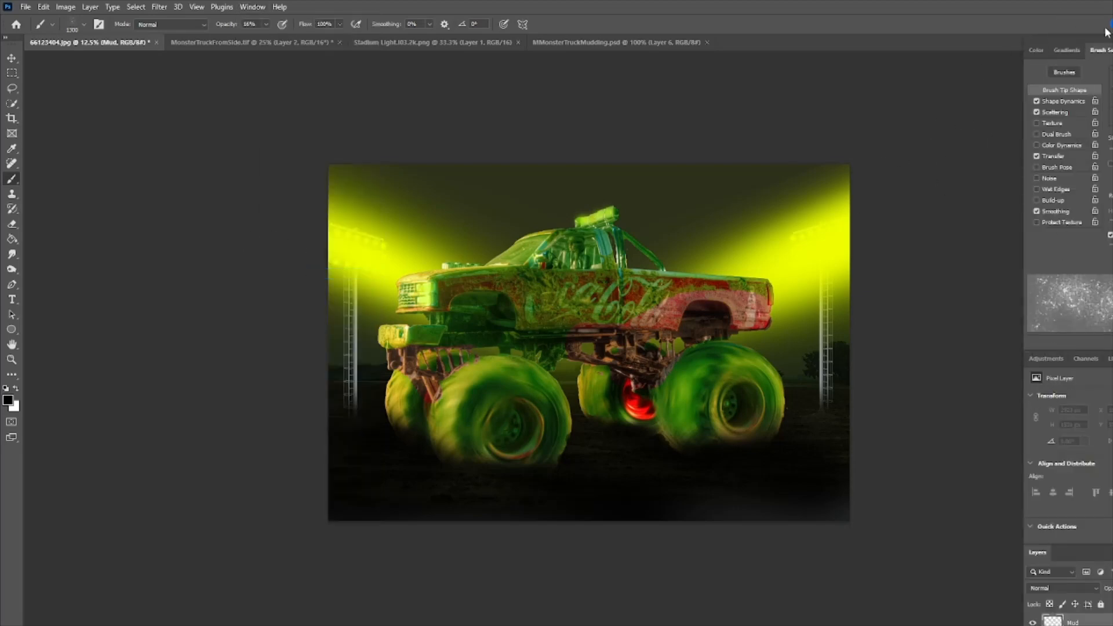
pyautogui.moveTo(1042, 34); pyautogui.dragTo(941, 4)
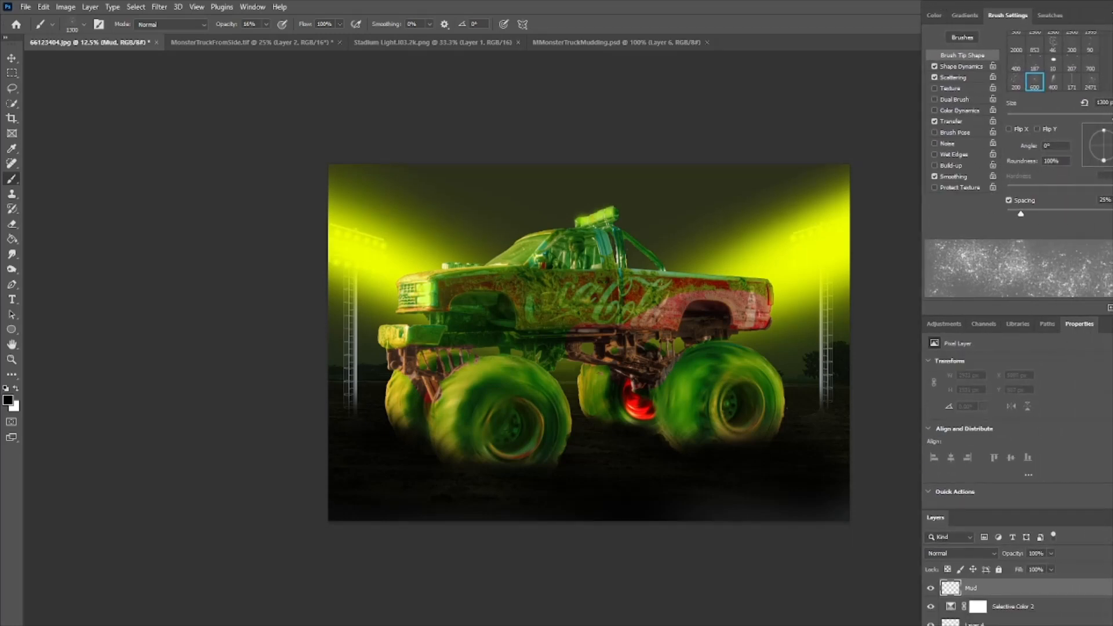
pyautogui.hotkey('shift', 'Tab')
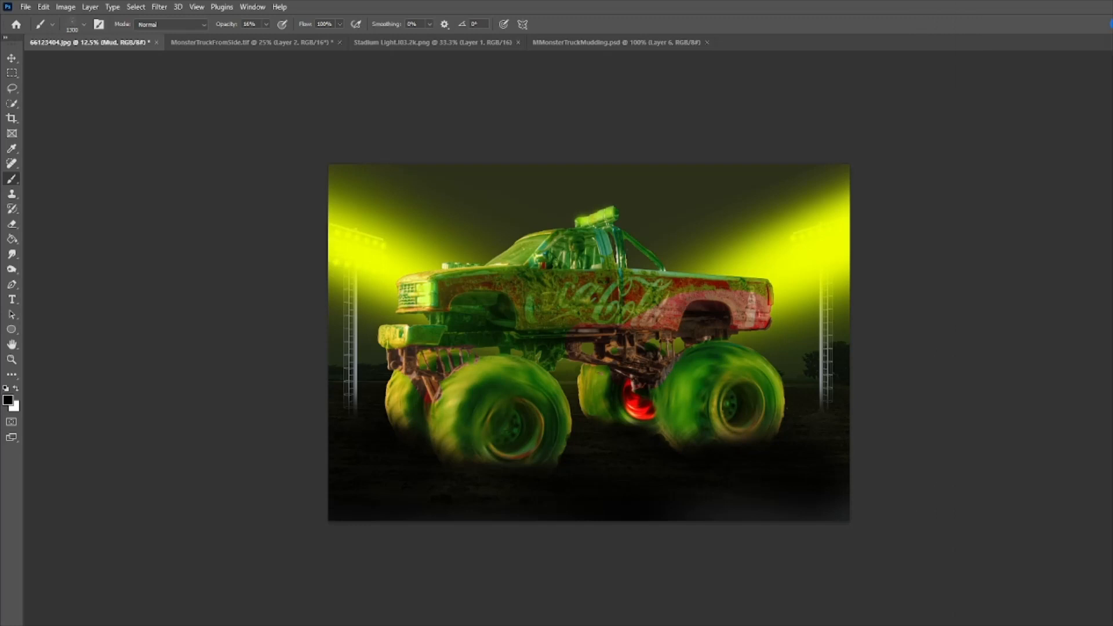
pyautogui.click(253, 7)
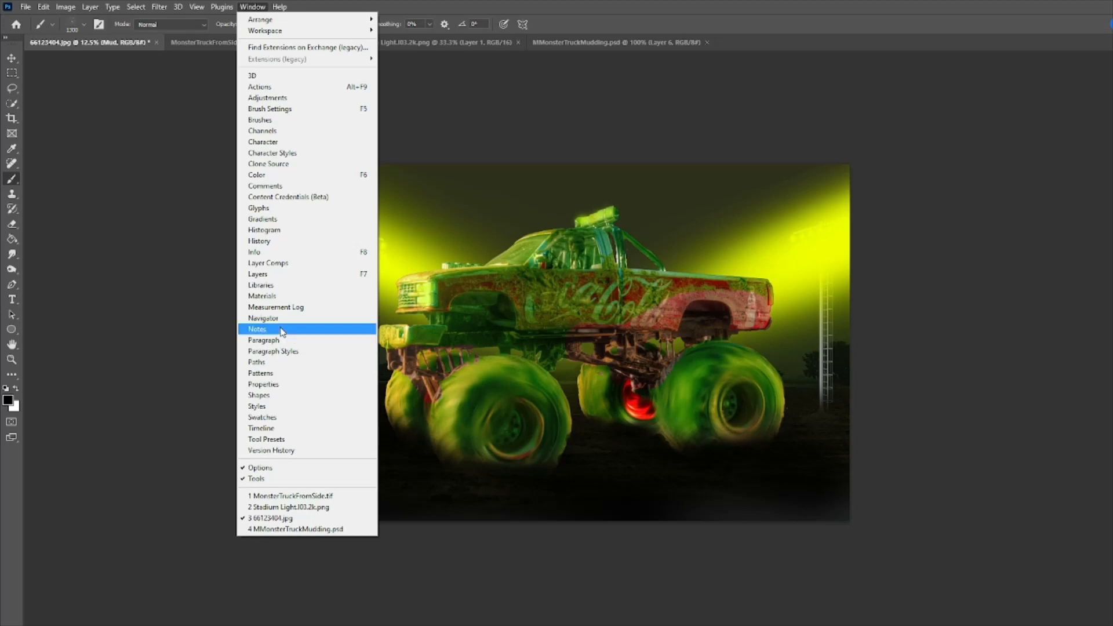
pyautogui.click(260, 275)
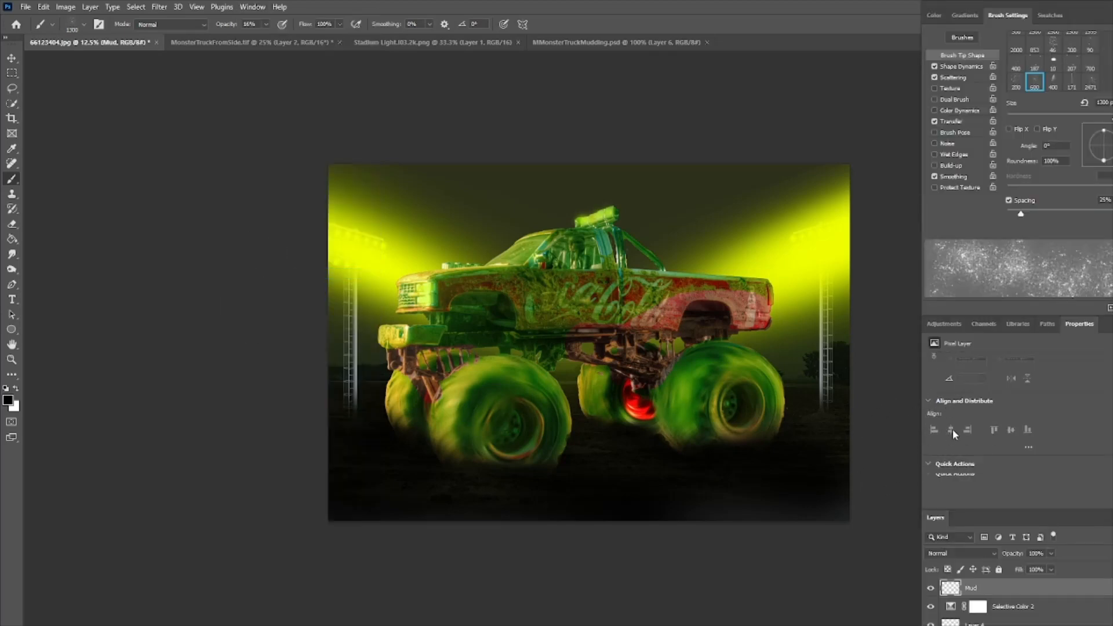
pyautogui.scroll(-5, 590, 342)
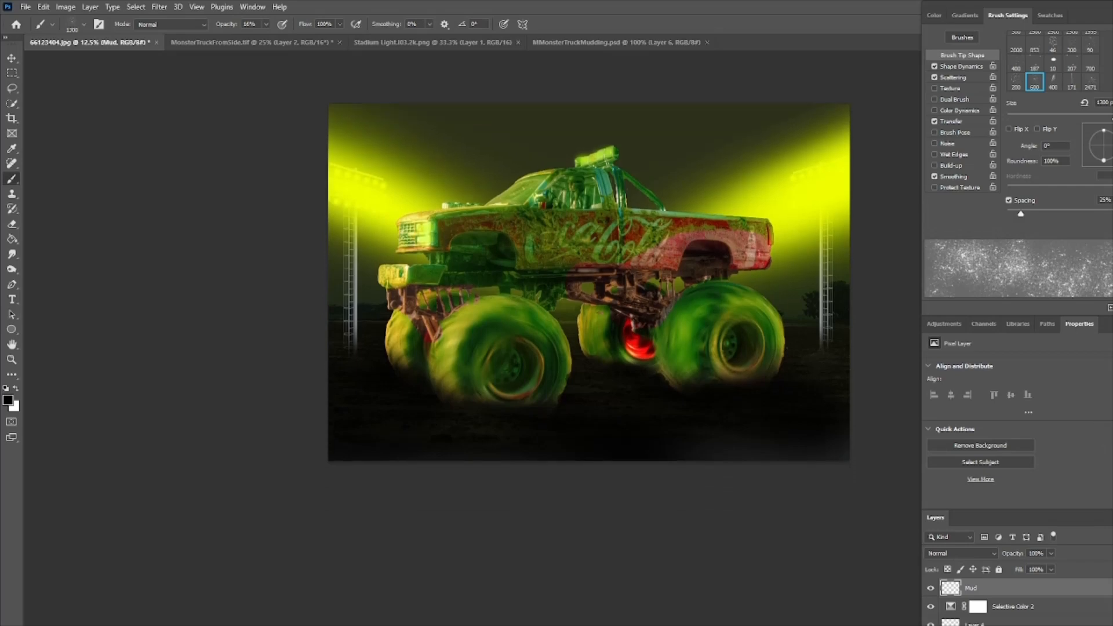
pyautogui.scroll(5, 589, 342)
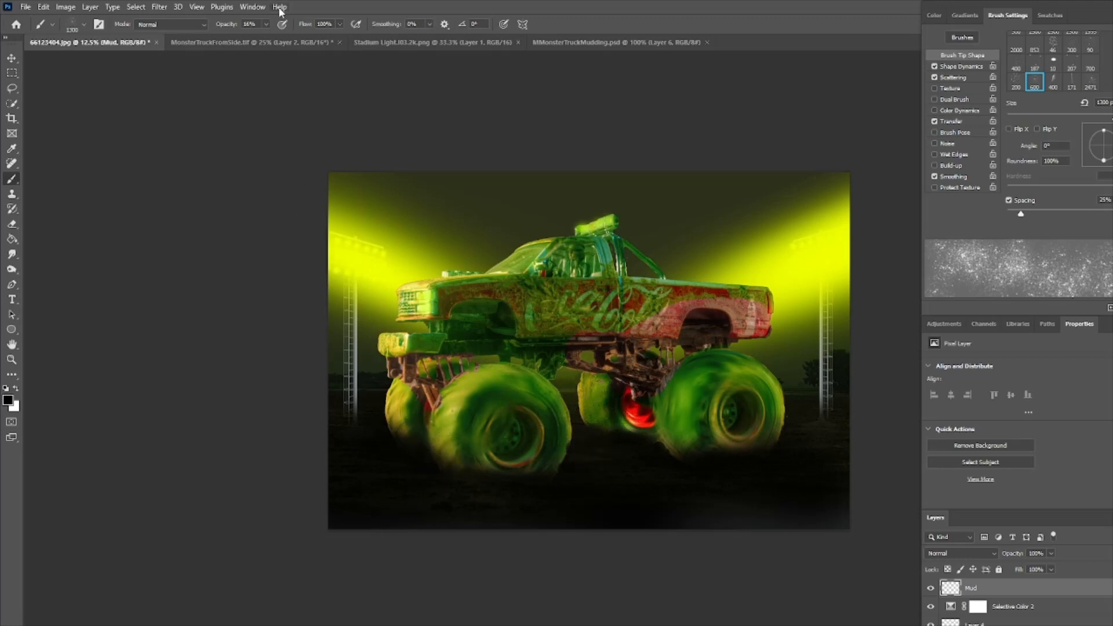
# - Set brush opacity to 100% and stamp black mud splatter under the truck between the wheels
pyautogui.click(267, 25)
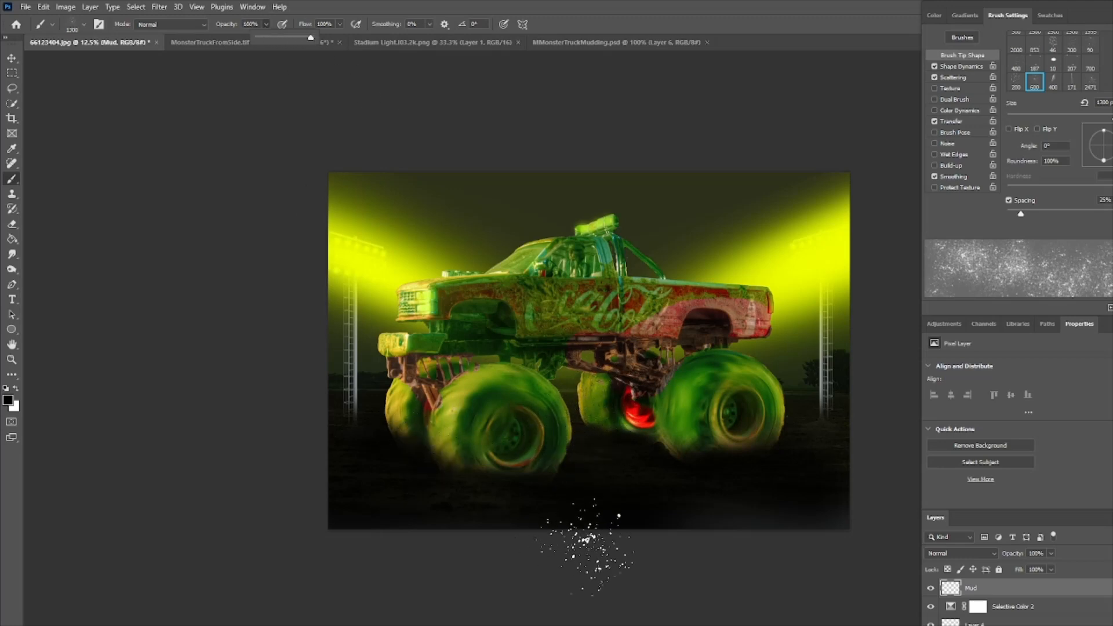
pyautogui.click(565, 483)
pyautogui.click(583, 439)
pyautogui.click(591, 428)
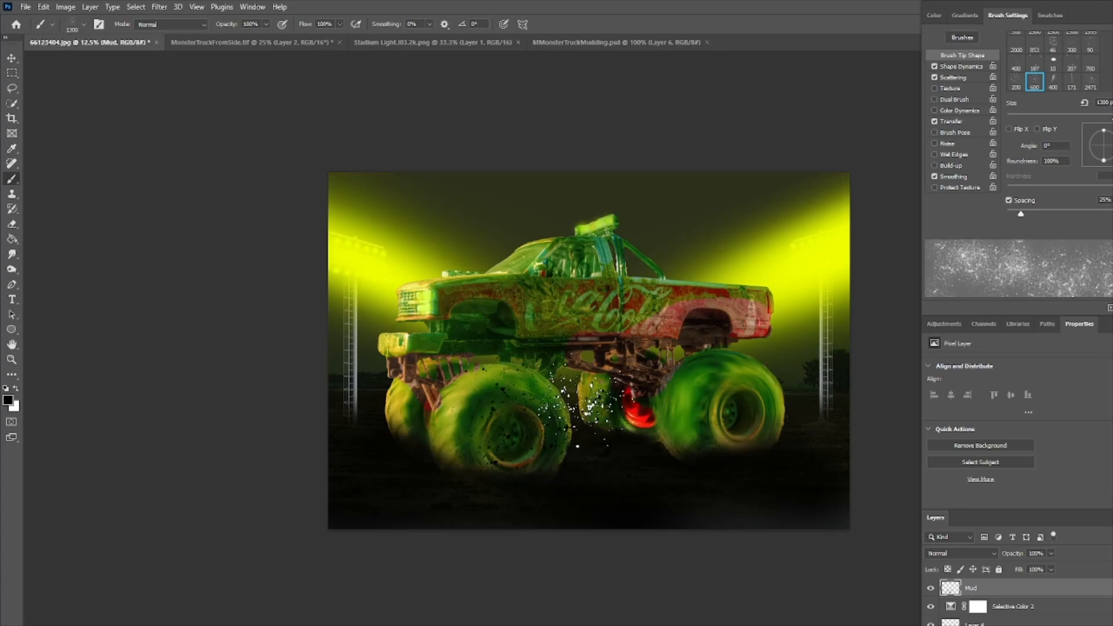
pyautogui.click(540, 465)
# - Shrink the brush and stamp more black splatter over the front wheel and the truck's underside
pyautogui.press('[')
pyautogui.press('[')
pyautogui.press('[')
pyautogui.click(591, 439)
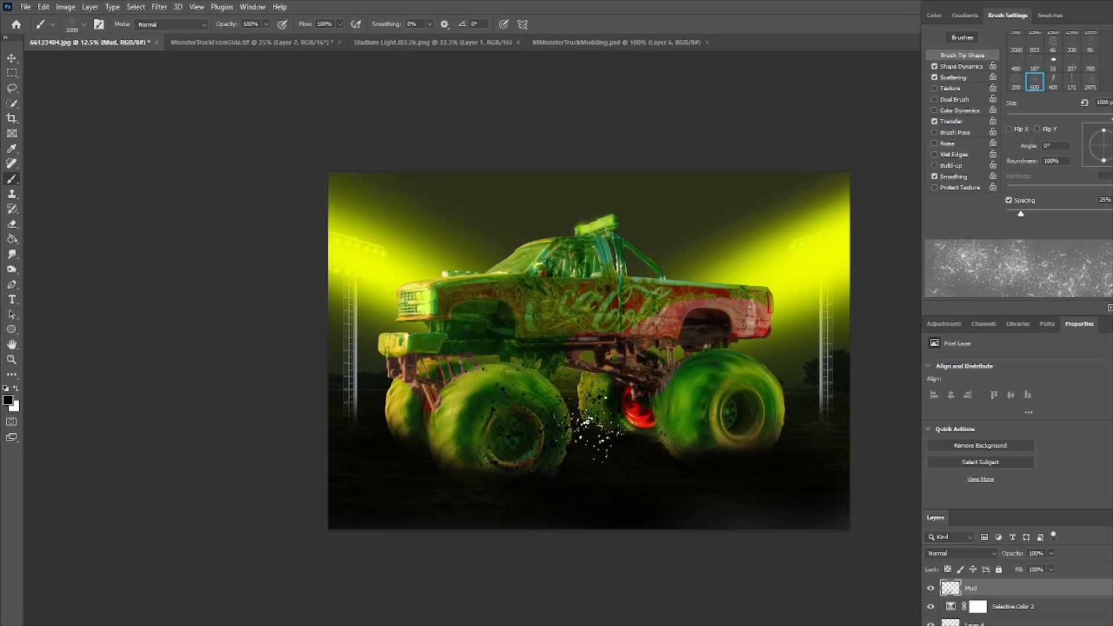
pyautogui.click(456, 489)
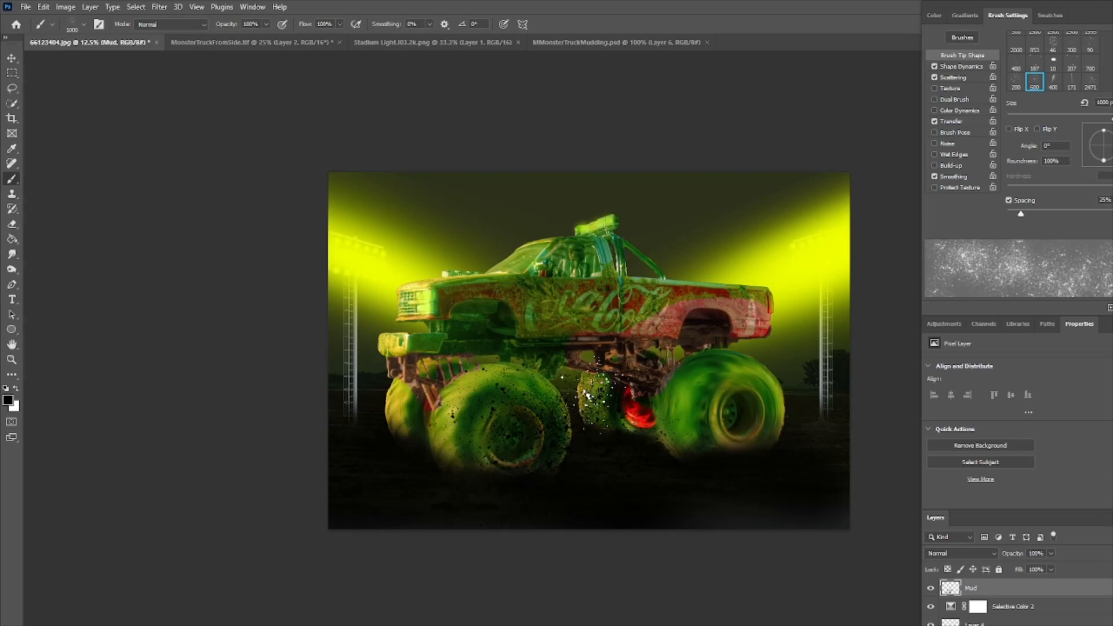
pyautogui.click(593, 387)
pyautogui.click(457, 459)
pyautogui.click(542, 460)
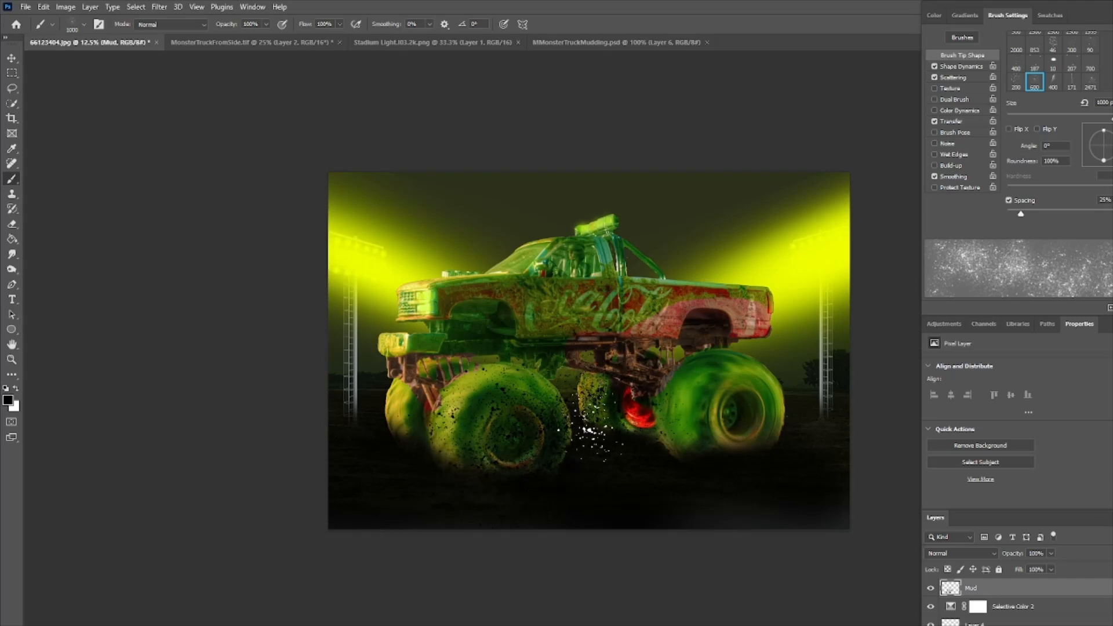
pyautogui.click(624, 373)
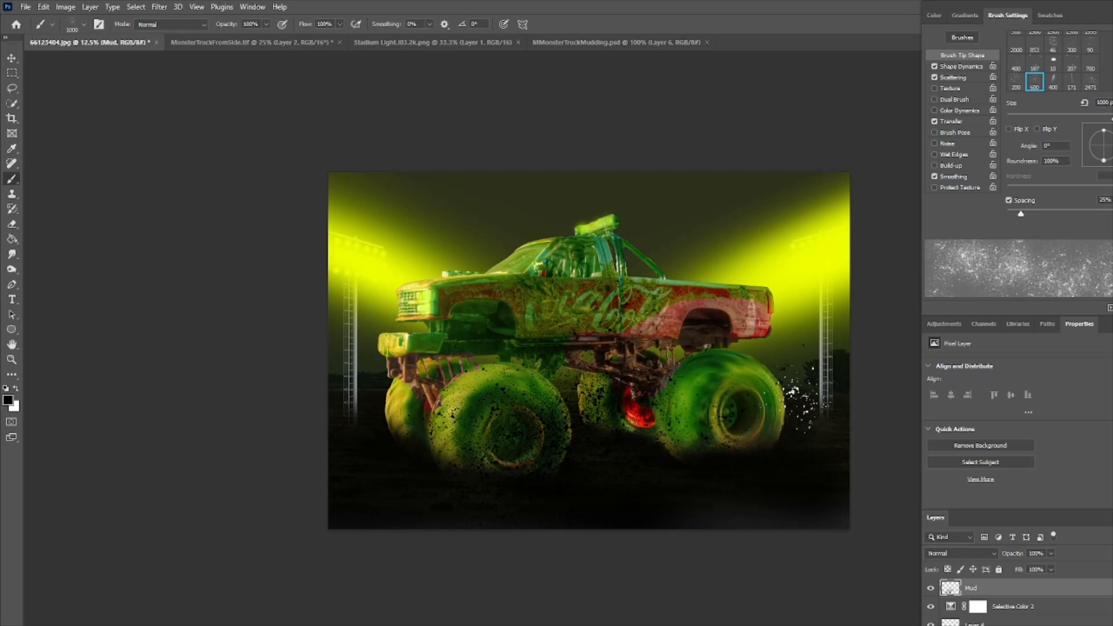
# - Drag splatter strokes over the rear wheel, the right background beam and across the lower truck
pyautogui.moveTo(806, 354); pyautogui.dragTo(818, 281)
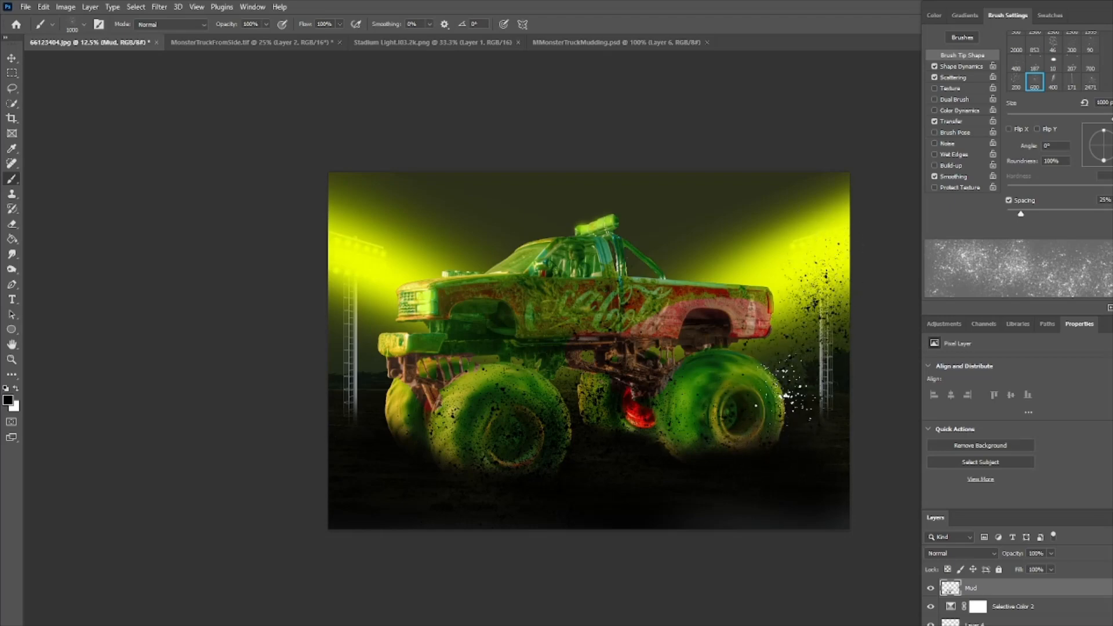
pyautogui.click(806, 255)
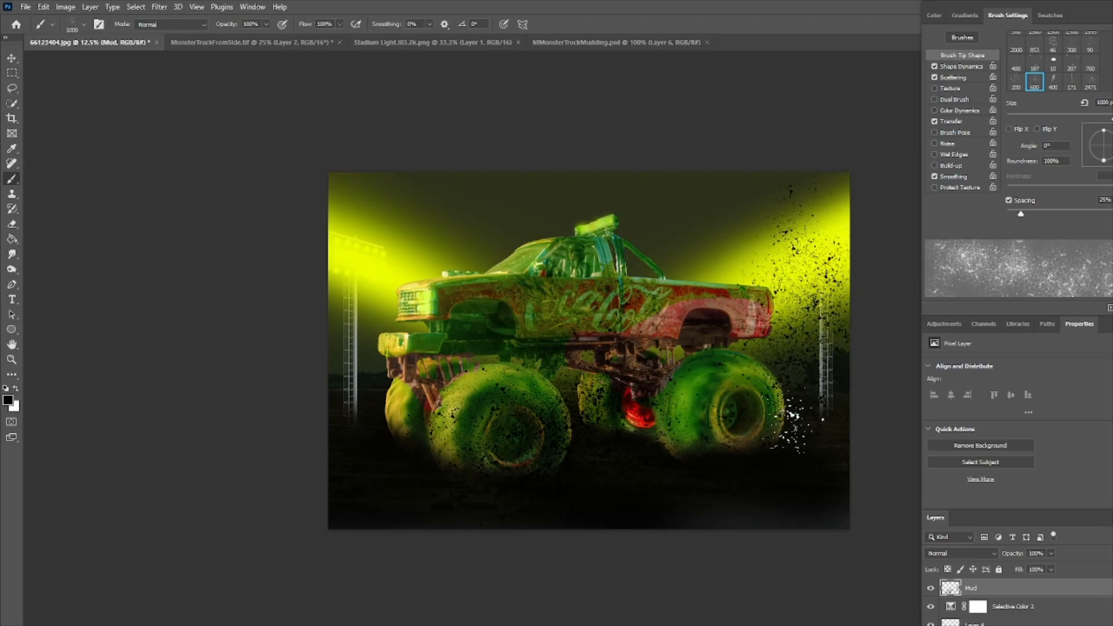
pyautogui.moveTo(800, 389)
pyautogui.mouseDown()
pyautogui.moveTo(796, 366)
pyautogui.moveTo(854, 279)
pyautogui.moveTo(832, 253)
pyautogui.mouseUp()
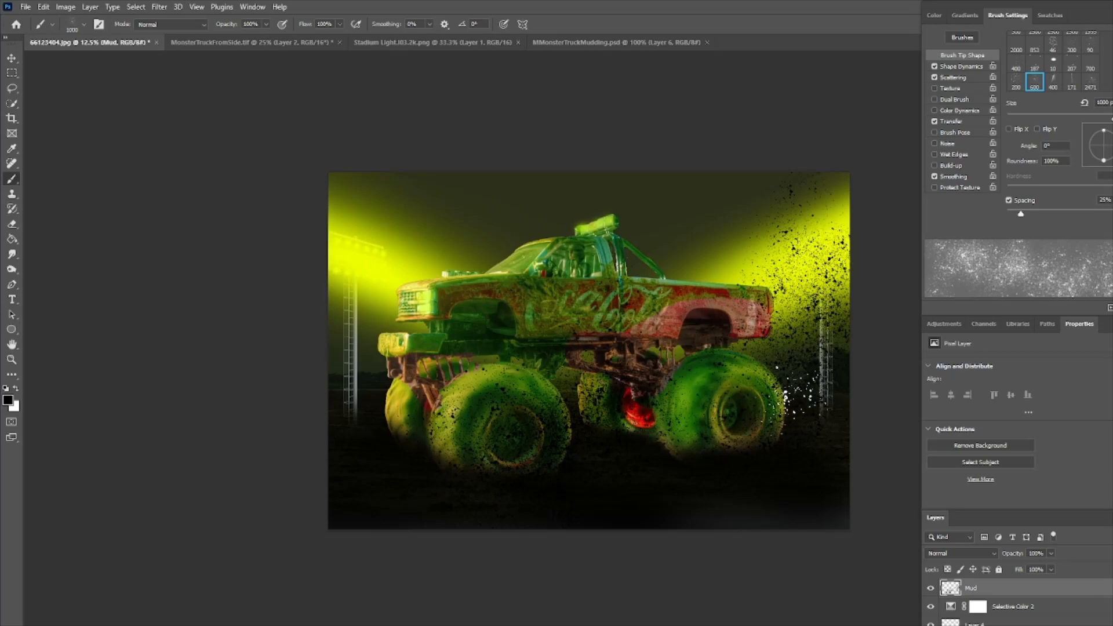
pyautogui.moveTo(783, 410)
pyautogui.mouseDown()
pyautogui.moveTo(803, 357)
pyautogui.moveTo(798, 321)
pyautogui.moveTo(826, 261)
pyautogui.moveTo(811, 221)
pyautogui.mouseUp()
pyautogui.moveTo(429, 427)
pyautogui.mouseDown()
pyautogui.moveTo(495, 379)
pyautogui.moveTo(528, 376)
pyautogui.moveTo(535, 349)
pyautogui.moveTo(563, 325)
pyautogui.moveTo(561, 311)
pyautogui.moveTo(542, 307)
pyautogui.moveTo(485, 346)
pyautogui.moveTo(417, 426)
pyautogui.moveTo(451, 483)
pyautogui.moveTo(498, 494)
pyautogui.moveTo(552, 477)
pyautogui.moveTo(622, 319)
pyautogui.moveTo(568, 406)
pyautogui.moveTo(562, 400)
pyautogui.moveTo(582, 393)
pyautogui.moveTo(588, 356)
pyautogui.moveTo(566, 480)
pyautogui.moveTo(578, 471)
pyautogui.moveTo(595, 386)
pyautogui.moveTo(515, 430)
pyautogui.moveTo(404, 386)
pyautogui.moveTo(388, 446)
pyautogui.moveTo(401, 447)
pyautogui.moveTo(427, 373)
pyautogui.moveTo(455, 350)
pyautogui.moveTo(383, 349)
pyautogui.moveTo(368, 312)
pyautogui.moveTo(374, 386)
pyautogui.moveTo(425, 453)
pyautogui.moveTo(559, 440)
pyautogui.moveTo(609, 380)
pyautogui.moveTo(605, 407)
pyautogui.moveTo(636, 447)
pyautogui.moveTo(679, 390)
pyautogui.moveTo(696, 326)
pyautogui.moveTo(682, 349)
pyautogui.moveTo(771, 302)
pyautogui.moveTo(774, 244)
pyautogui.moveTo(791, 255)
pyautogui.moveTo(768, 377)
pyautogui.moveTo(794, 406)
pyautogui.moveTo(774, 441)
pyautogui.moveTo(793, 413)
pyautogui.mouseUp()
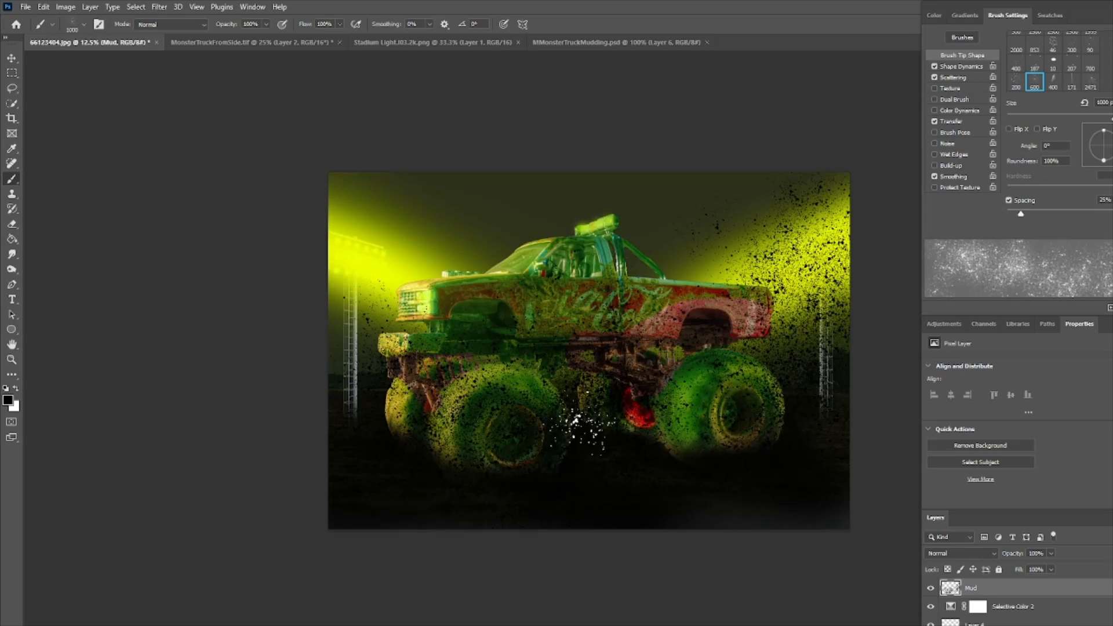
pyautogui.moveTo(777, 459); pyautogui.dragTo(789, 402)
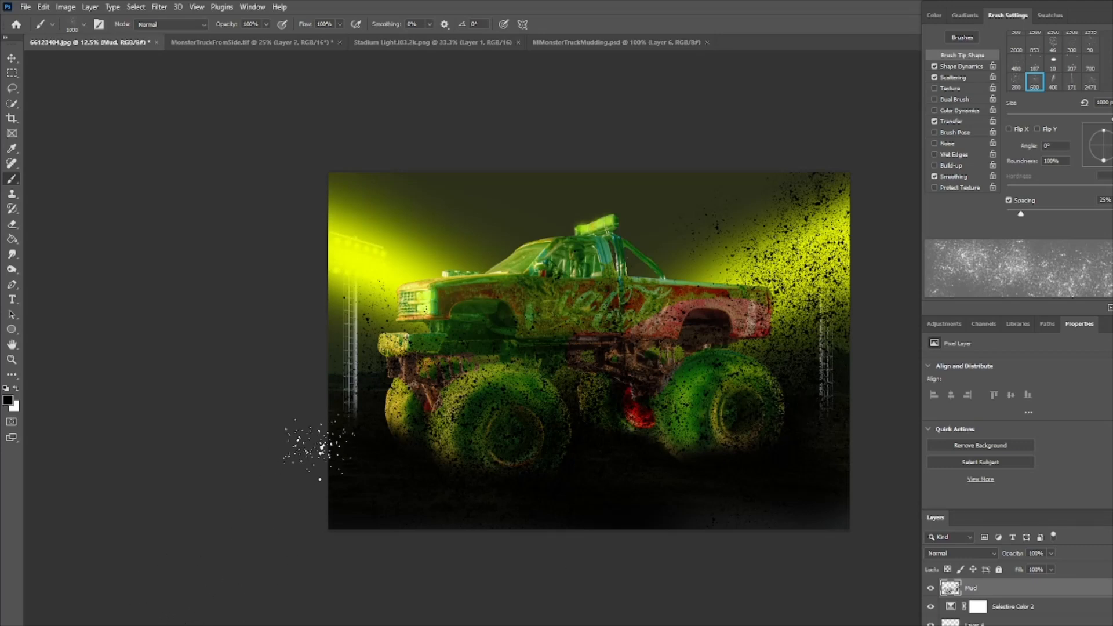
# - Stamp black mud splatter over the truck's front end and front wheel
pyautogui.click(397, 302)
pyautogui.click(393, 342)
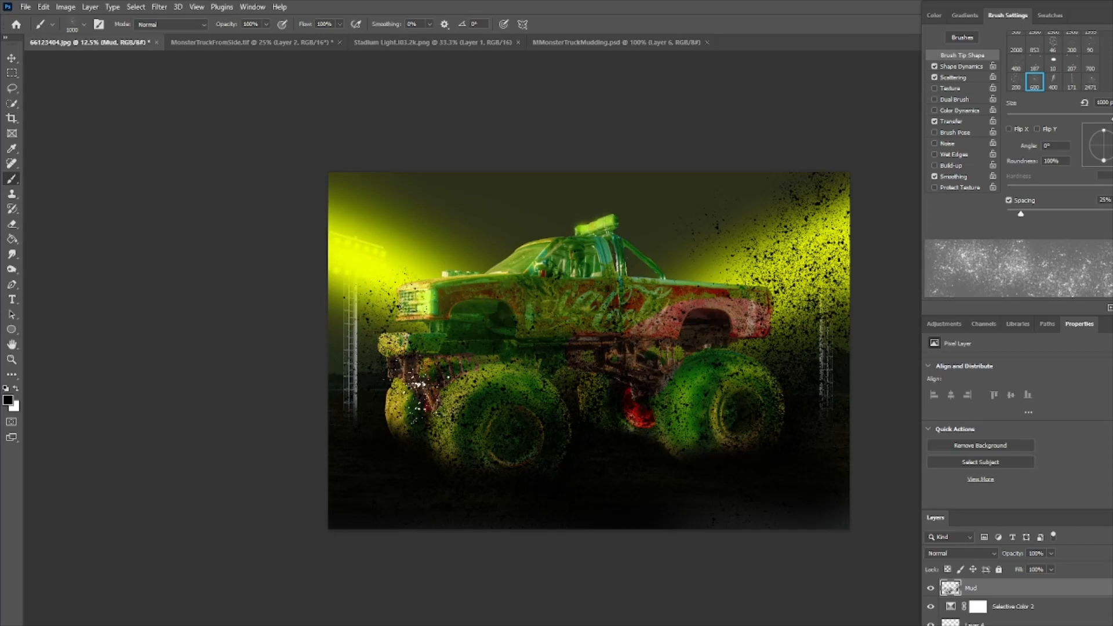
pyautogui.click(416, 387)
pyautogui.click(428, 297)
pyautogui.hscroll(3, 550, 351)
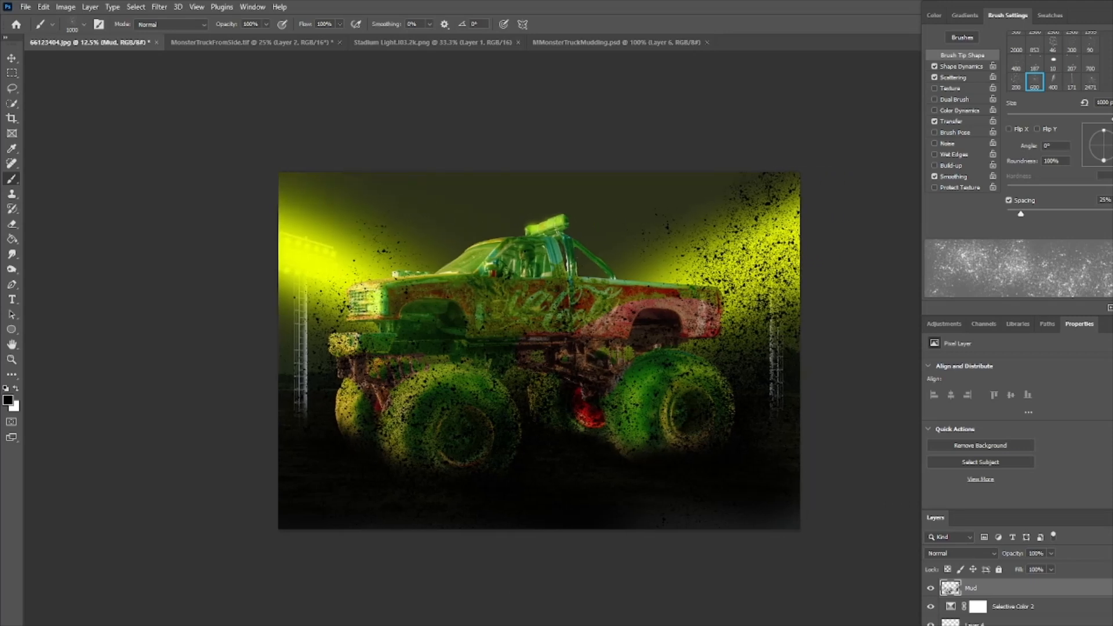
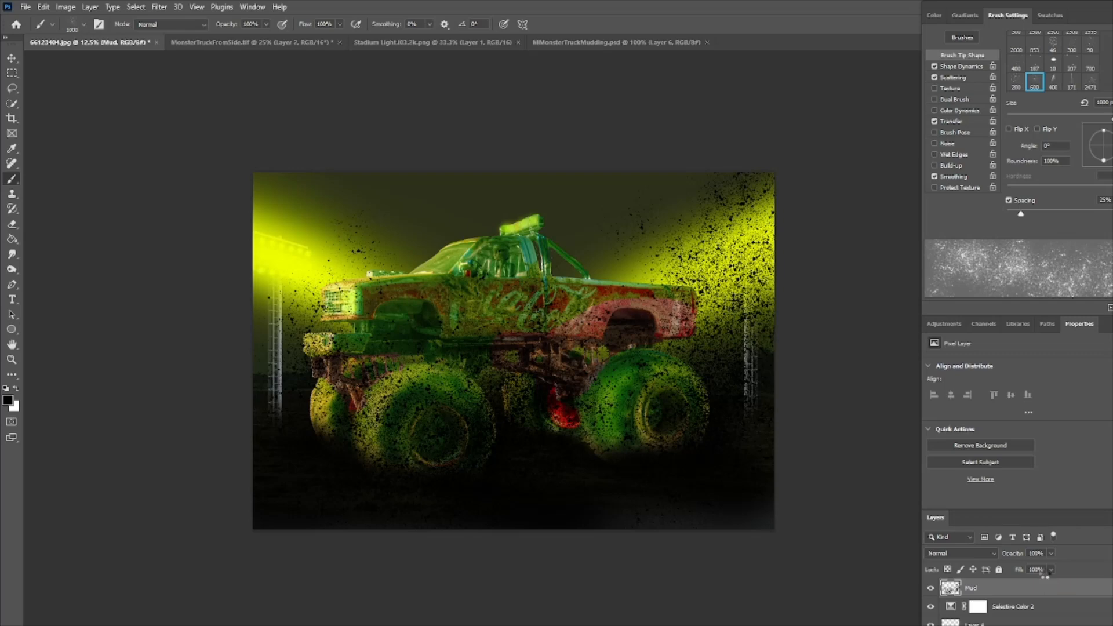
# - Stamp all visible layers into a new merged layer and open it in the Nik Collection Color Efex Pro 4 filter, postponing the update
pyautogui.hotkey('ctrl', 'shift', 'alt', 'e')
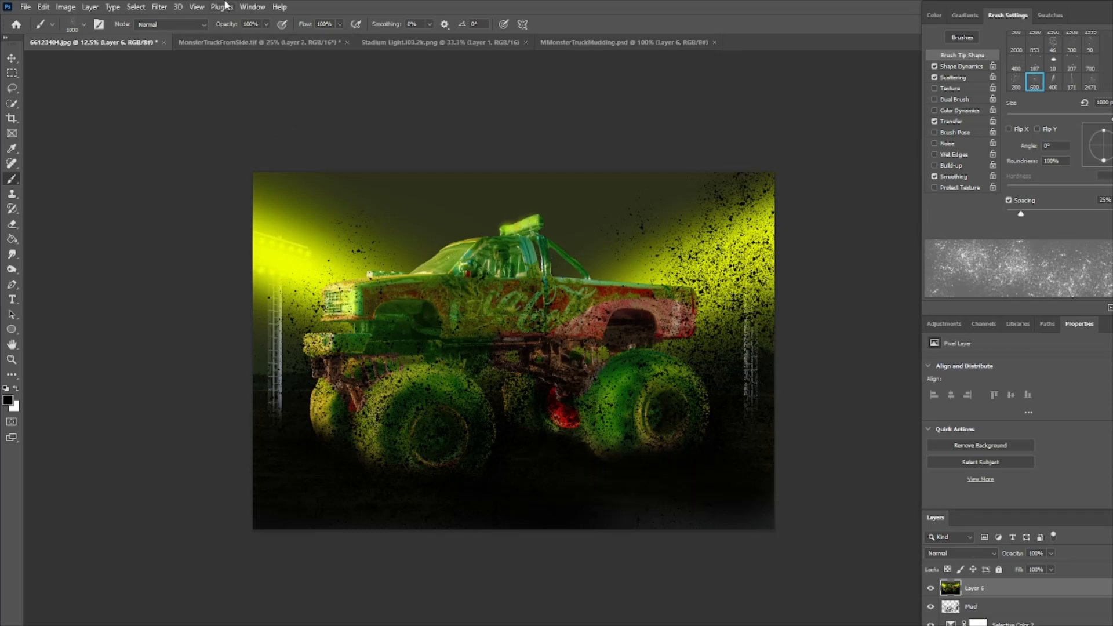
pyautogui.click(158, 12)
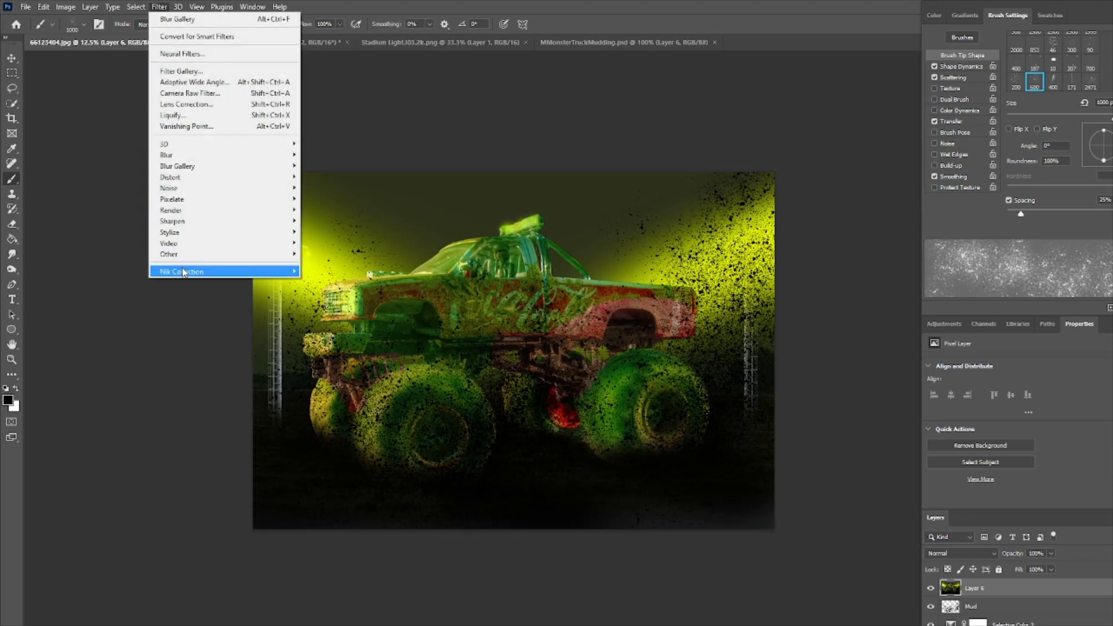
pyautogui.moveTo(203, 272)
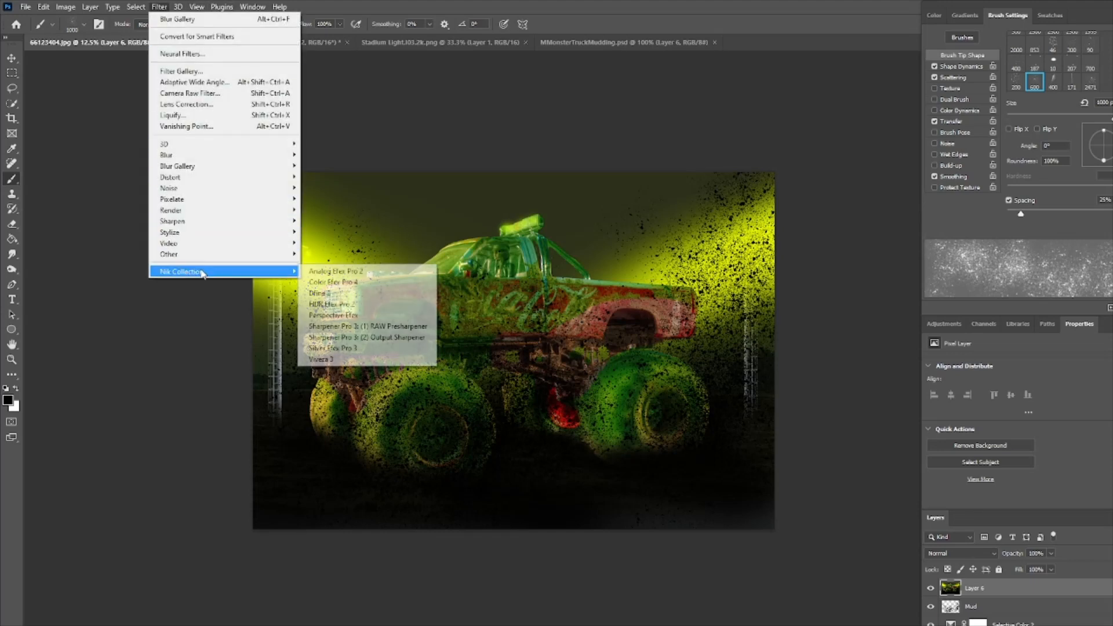
pyautogui.click(351, 283)
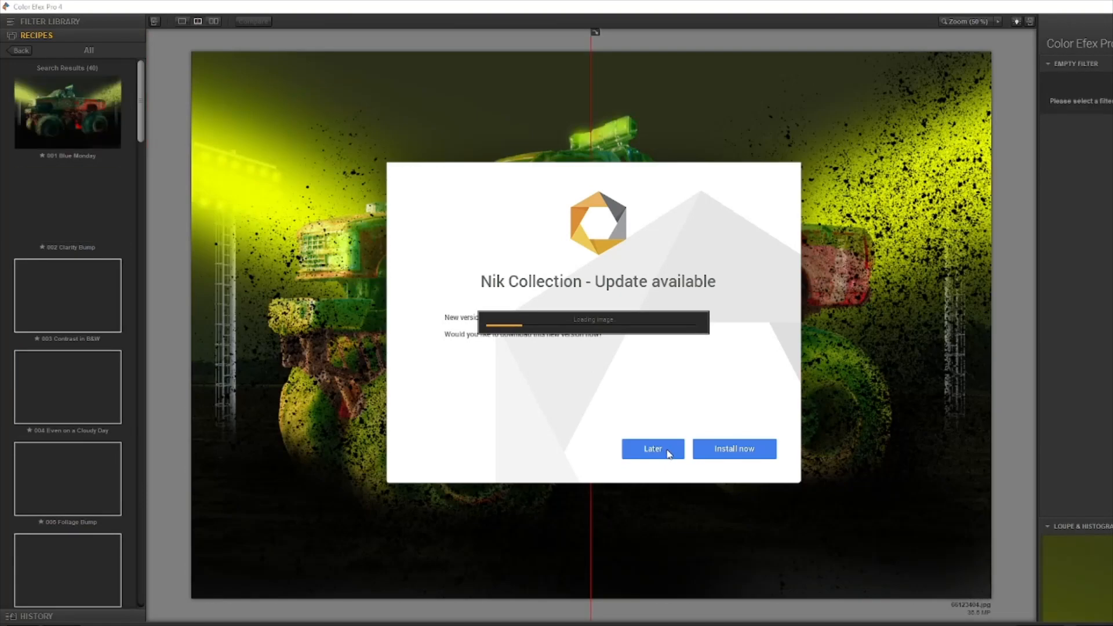
pyautogui.click(654, 450)
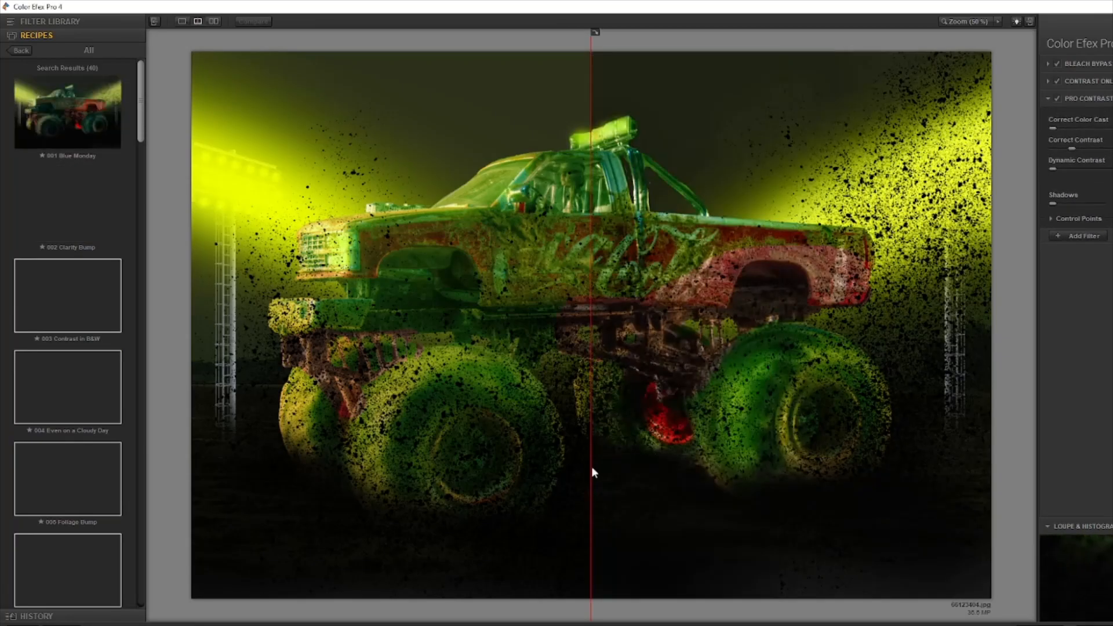
# - Choose the 010 Super Punch recipe in Color Efex Pro 4 and preview it across the whole image
pyautogui.moveTo(142, 113); pyautogui.dragTo(141, 212)
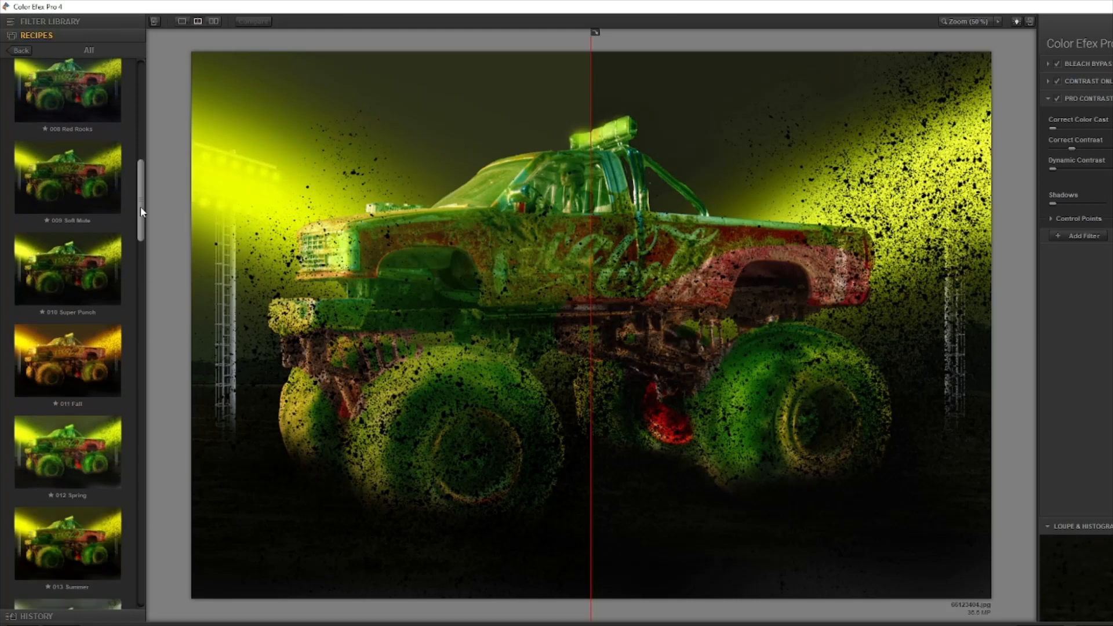
pyautogui.click(66, 267)
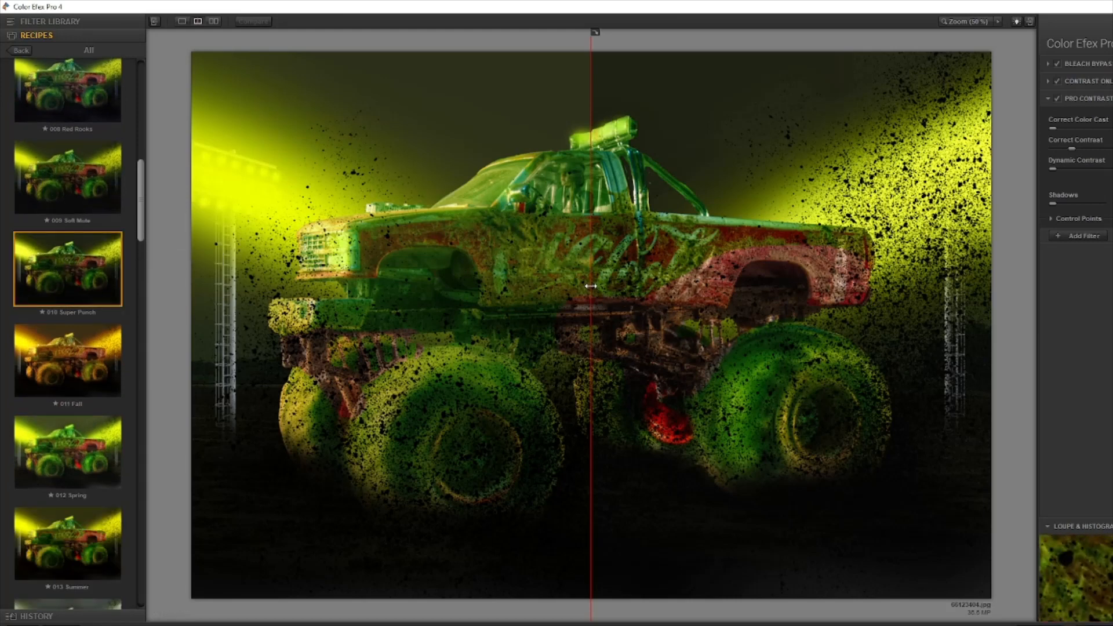
pyautogui.moveTo(591, 284); pyautogui.dragTo(106, 429)
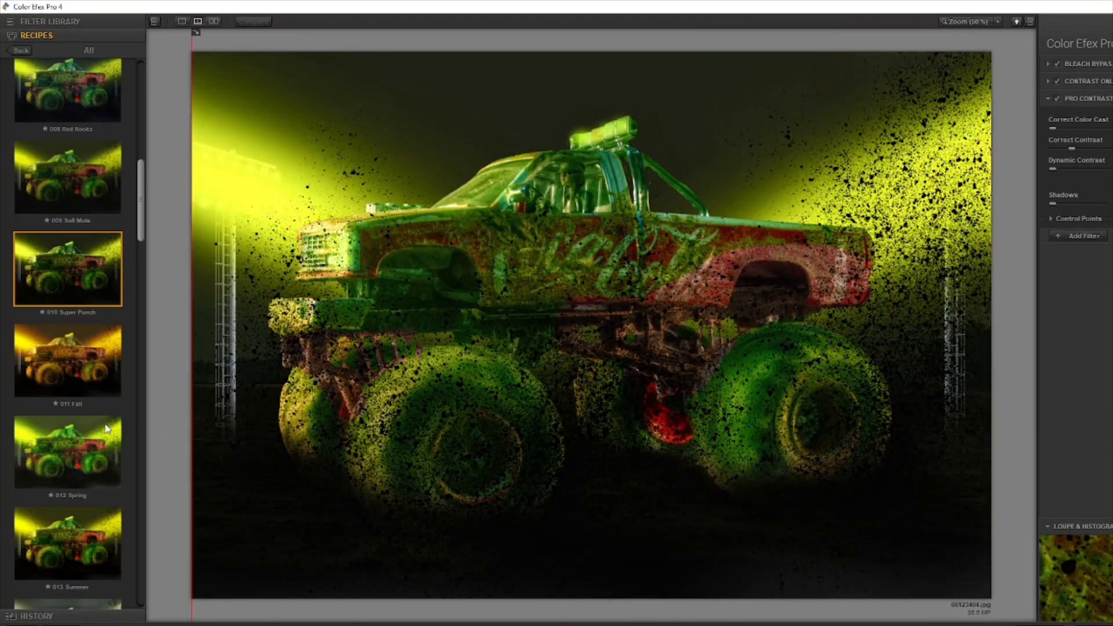